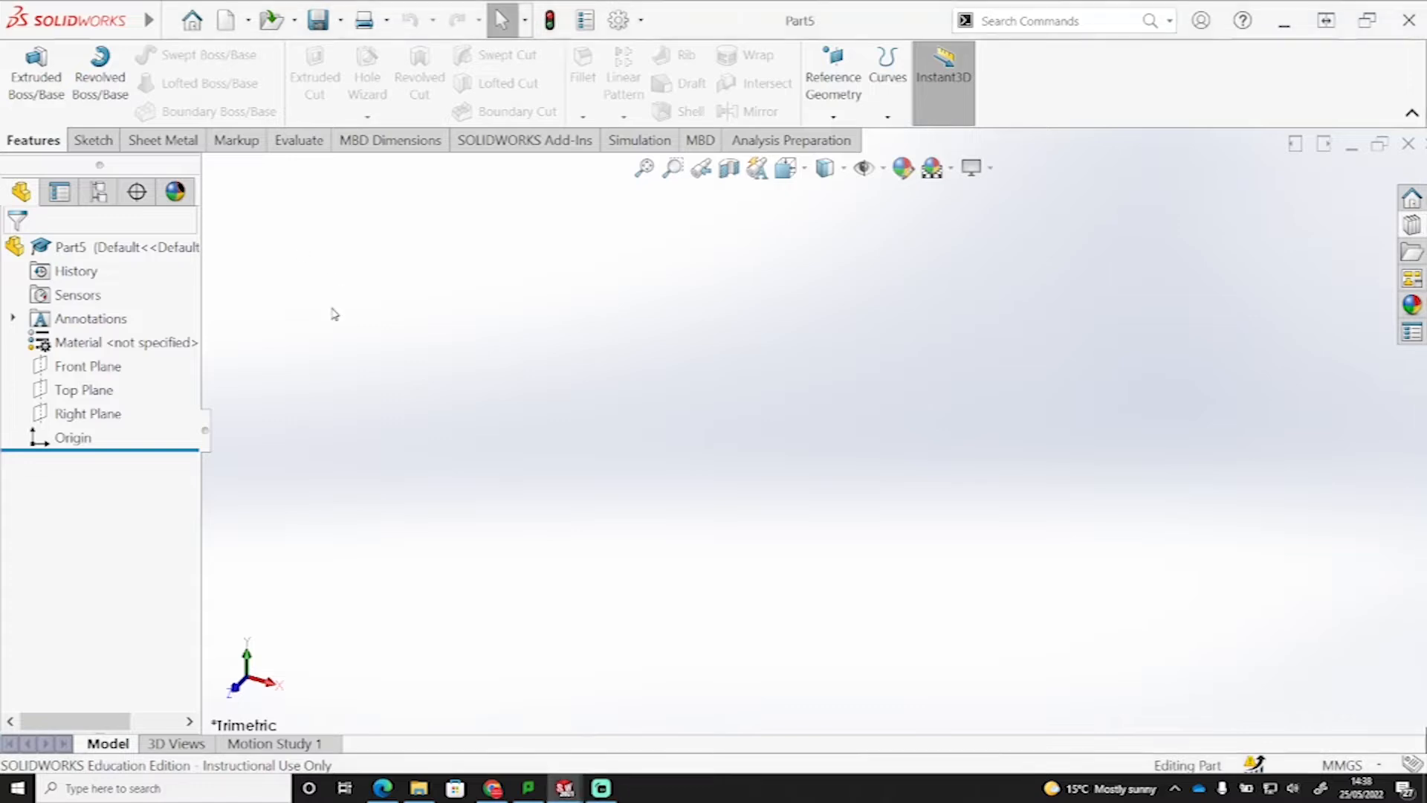
- Start a sketch on the Front Plane and draw a horizontal line about 42 mm long from the origin
left_click(91, 368)
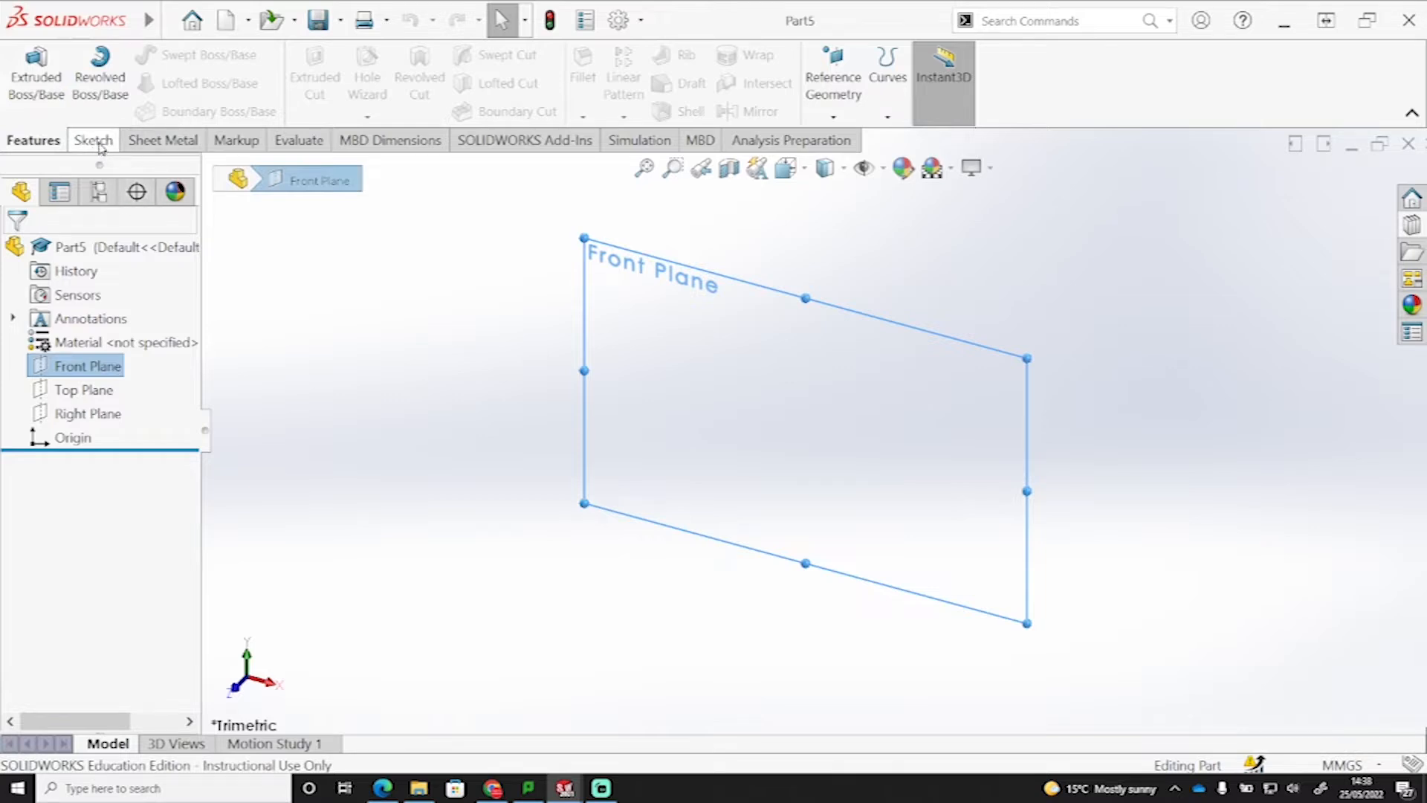
left_click(93, 141)
left_click(26, 70)
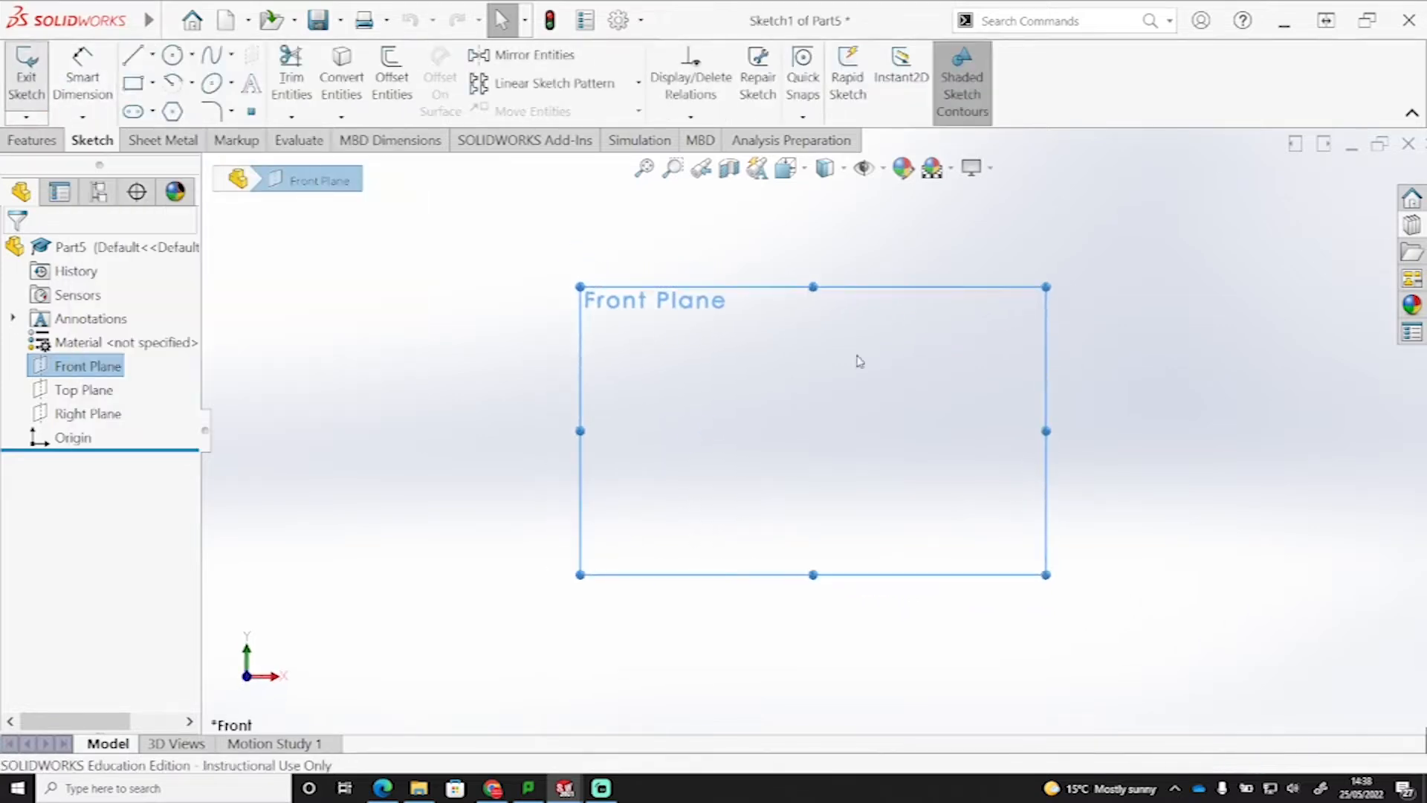
left_click(133, 56)
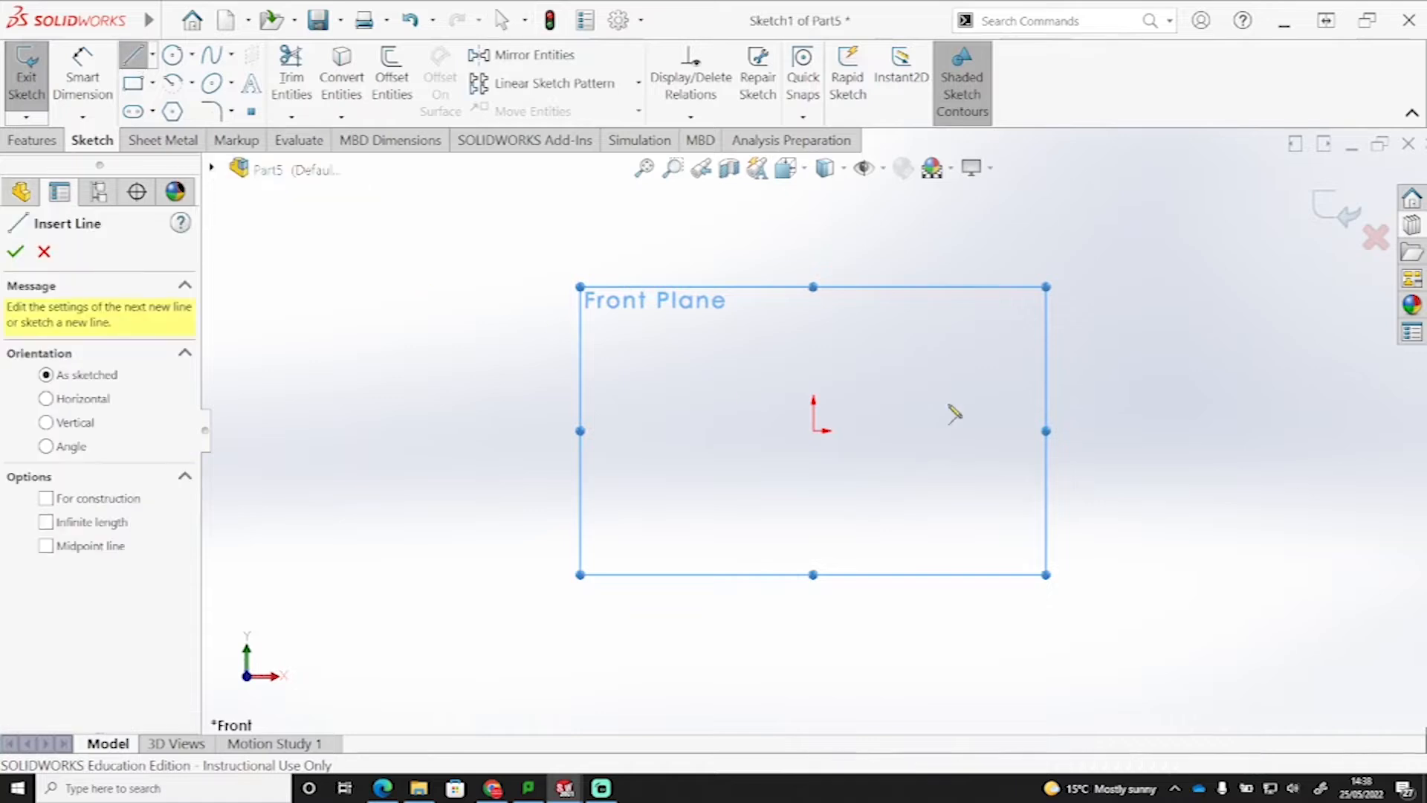
left_click(814, 430)
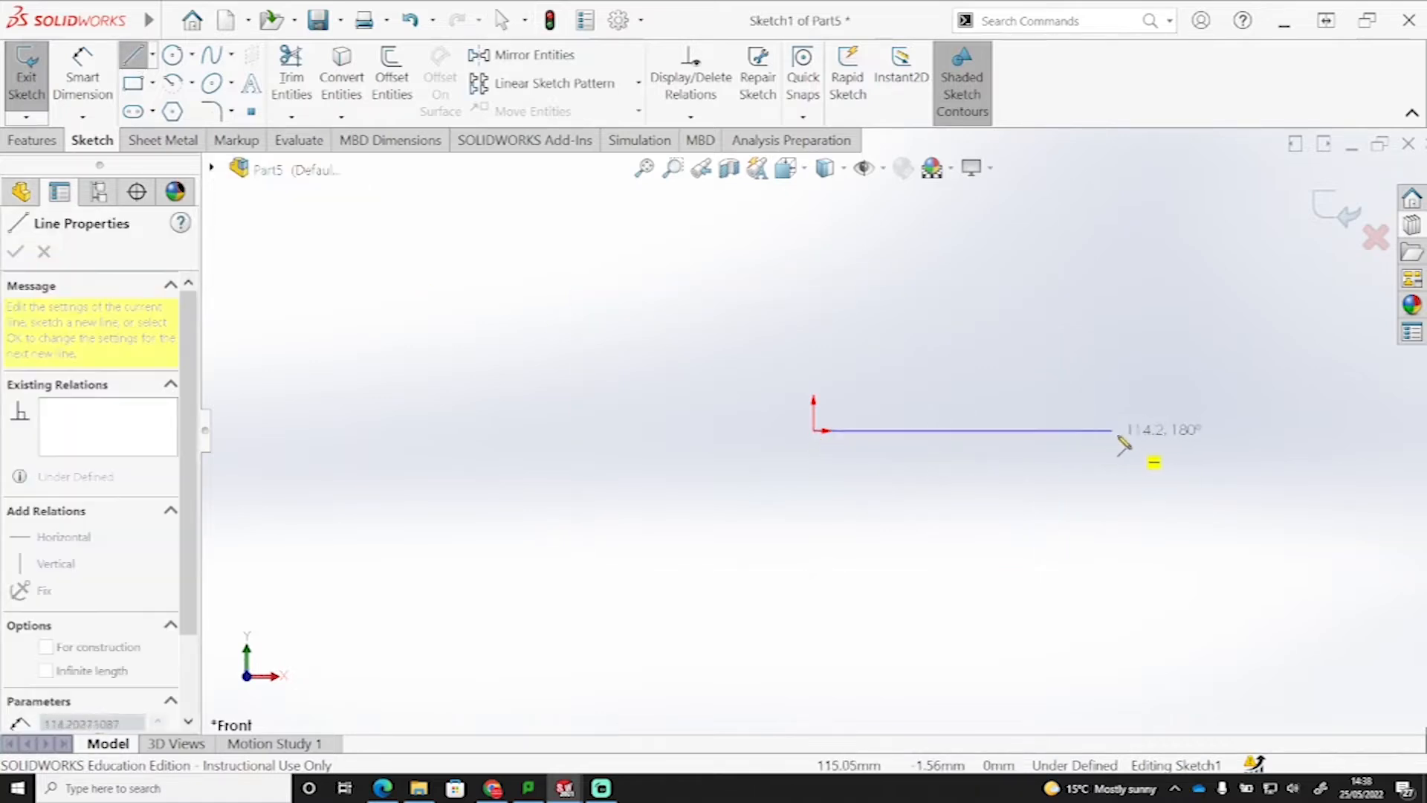
left_click(923, 431)
left_click(924, 406)
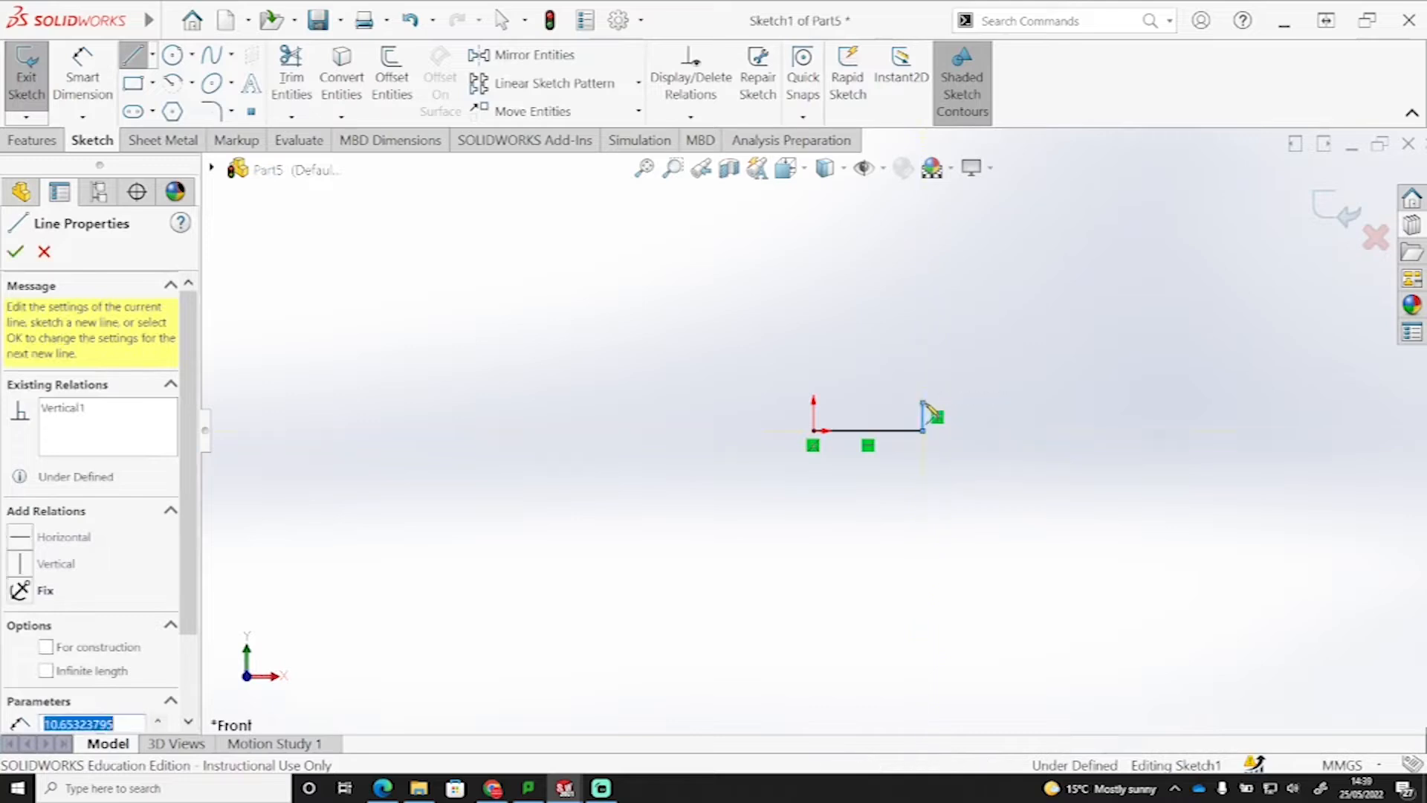
left_click(964, 430)
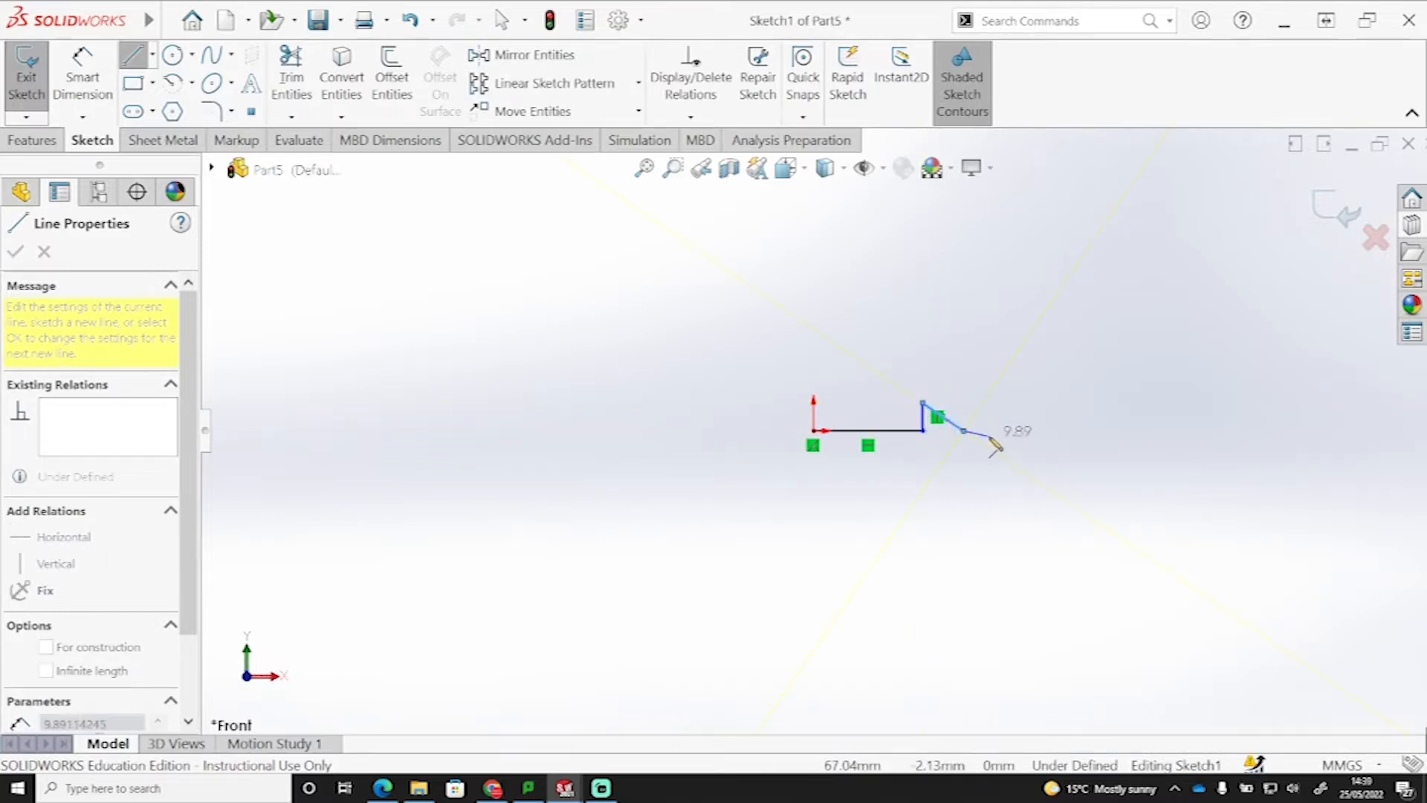
key("ctrl+z")
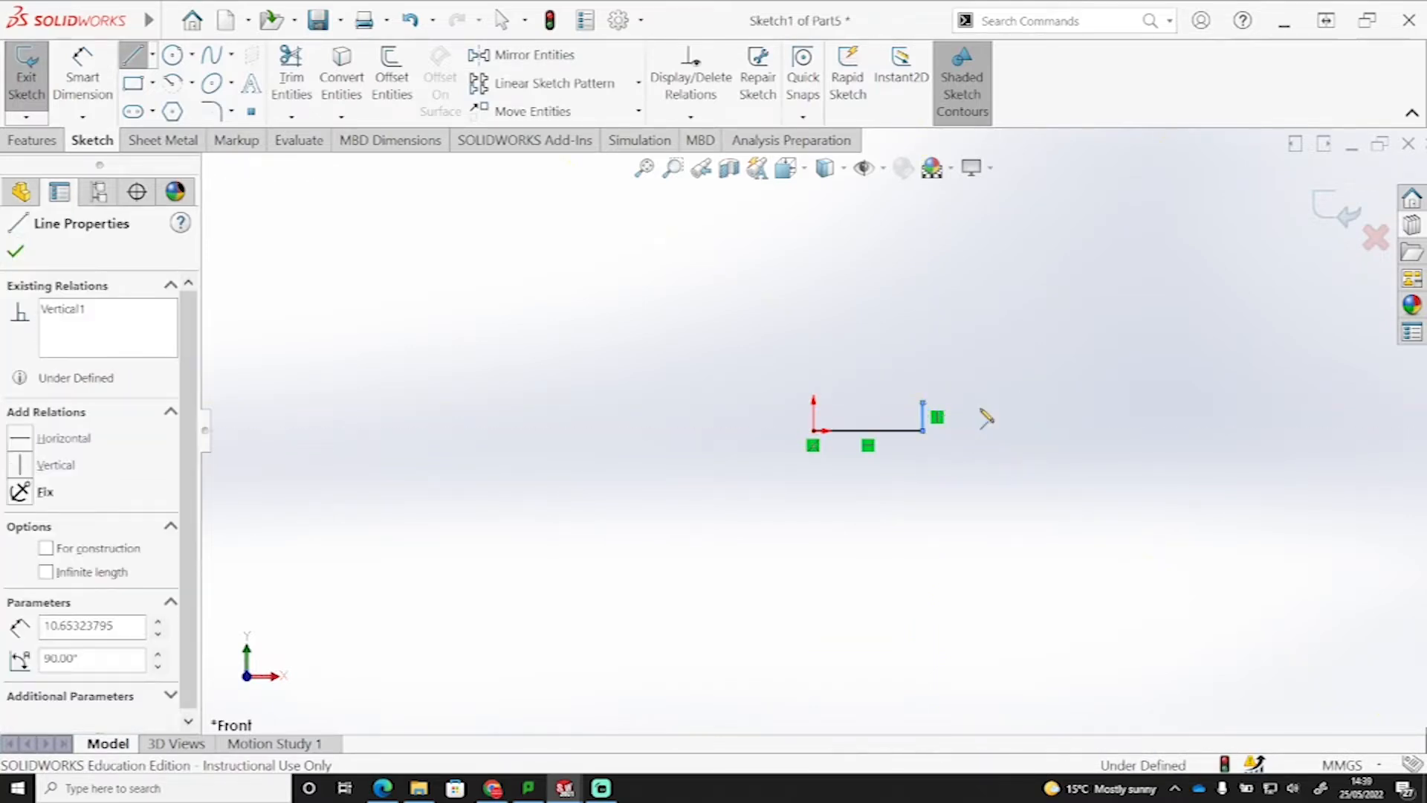
key("ctrl+z")
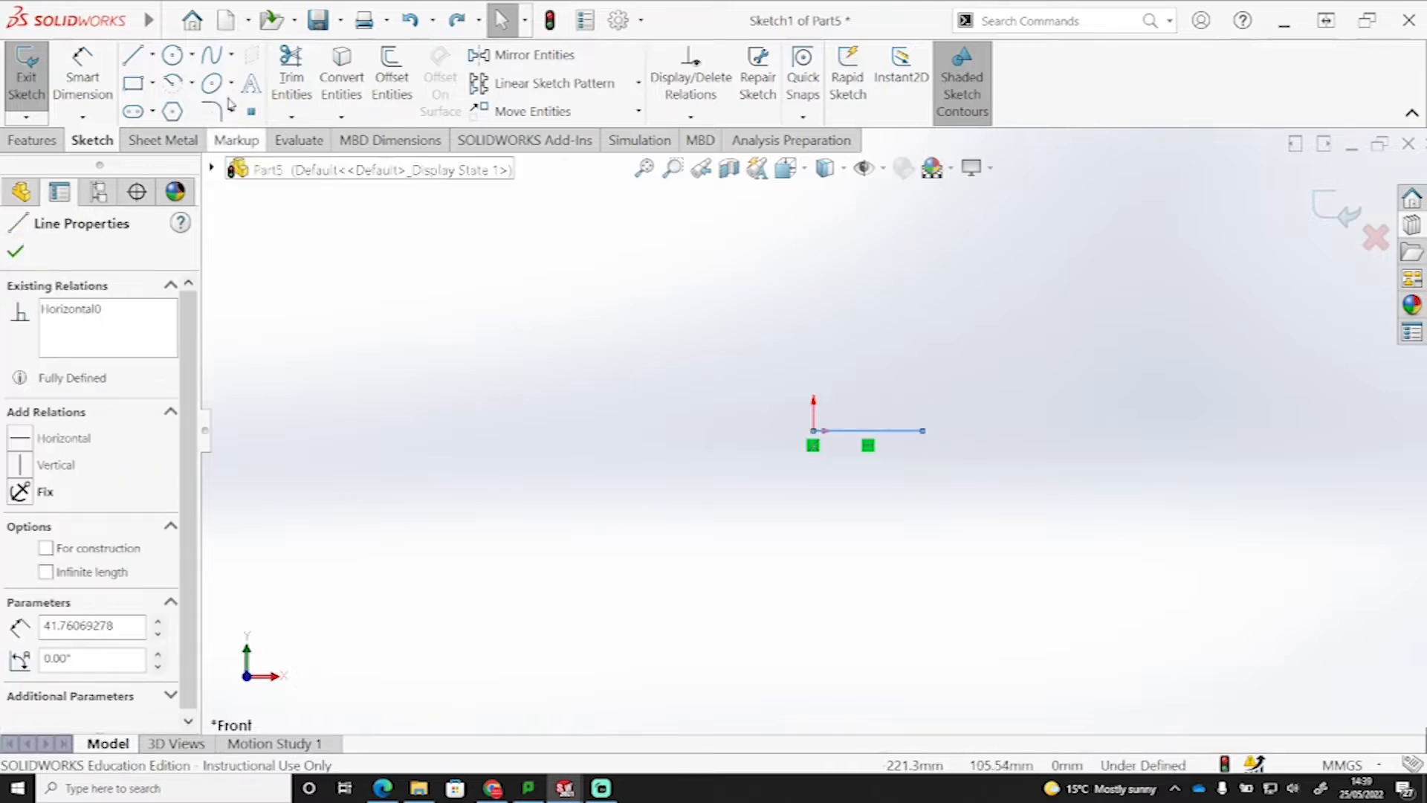
- Continue the profile with a 45° rising line, a vertical line about 12 mm down to the baseline, and a long horizontal line
left_click(134, 55)
left_click(923, 430)
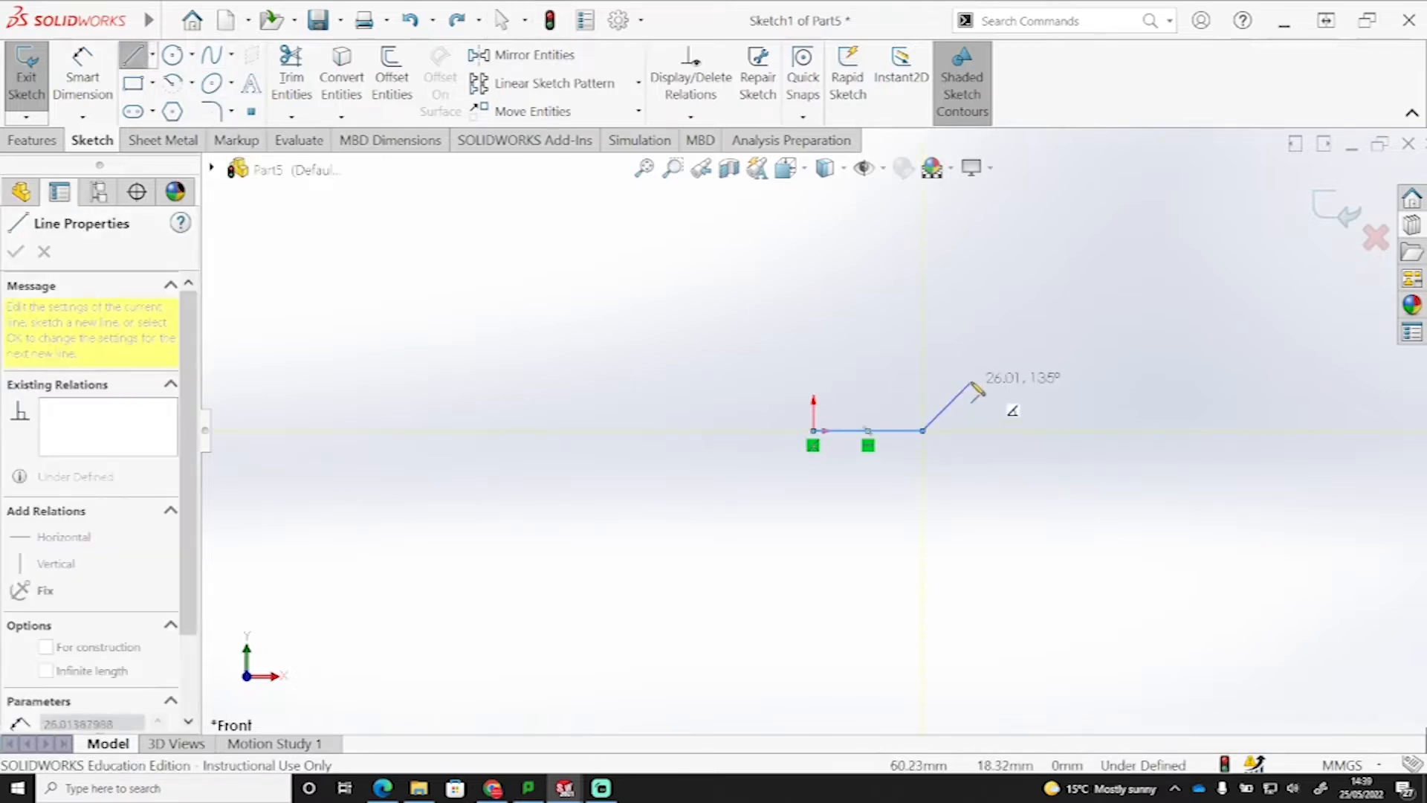
left_click(954, 399)
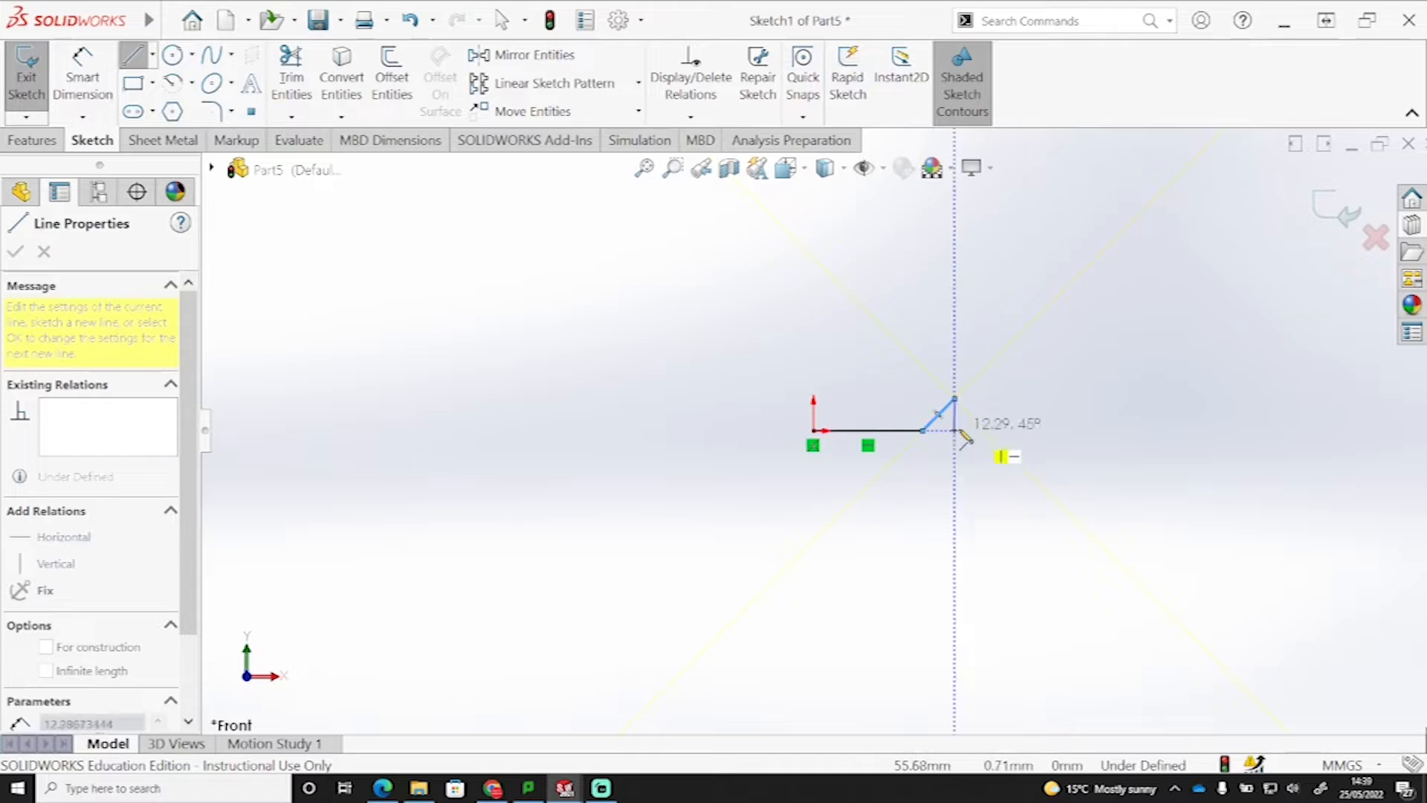
left_click(955, 431)
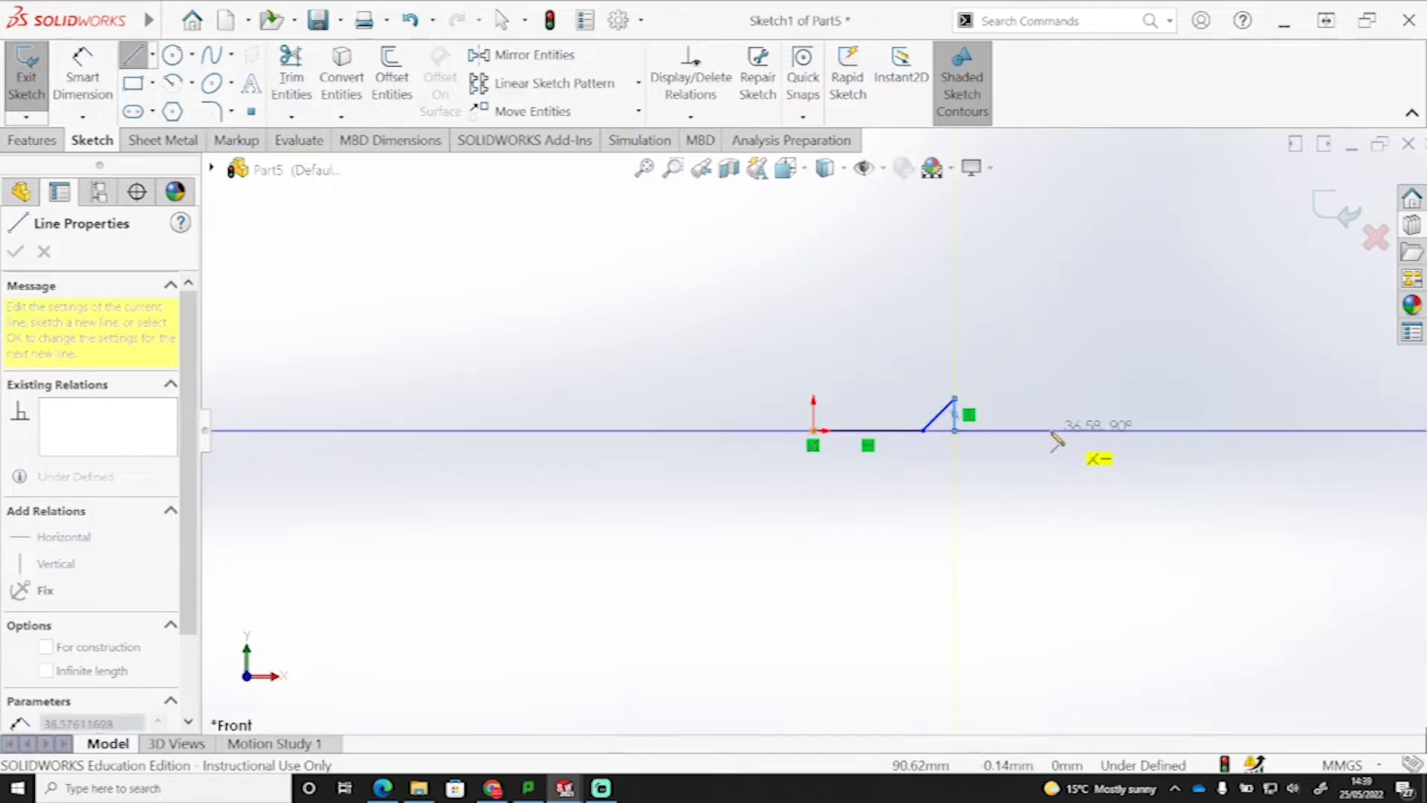
left_click(1166, 431)
key("Escape")
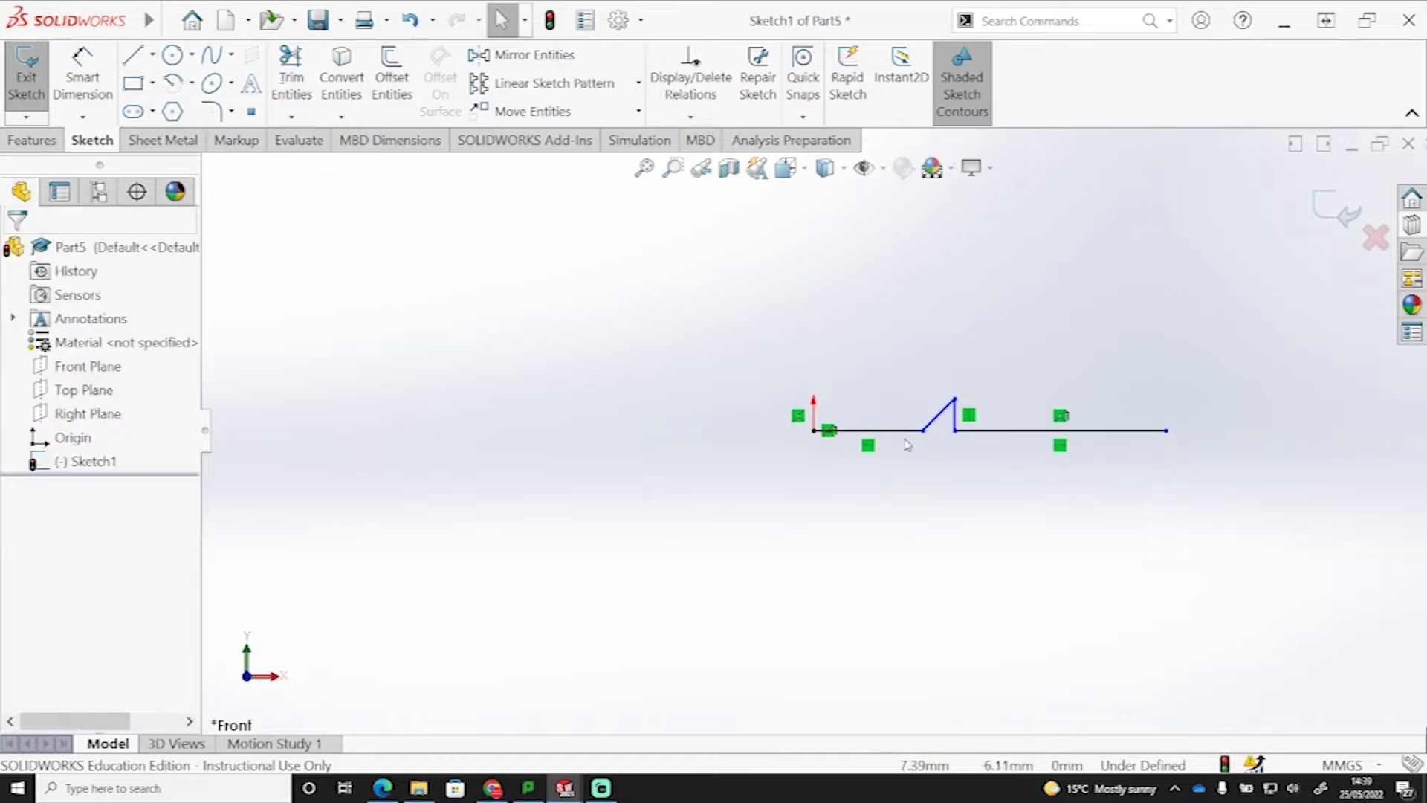
- Dimension the first horizontal line starting at the origin to 90 mm
left_click(82, 78)
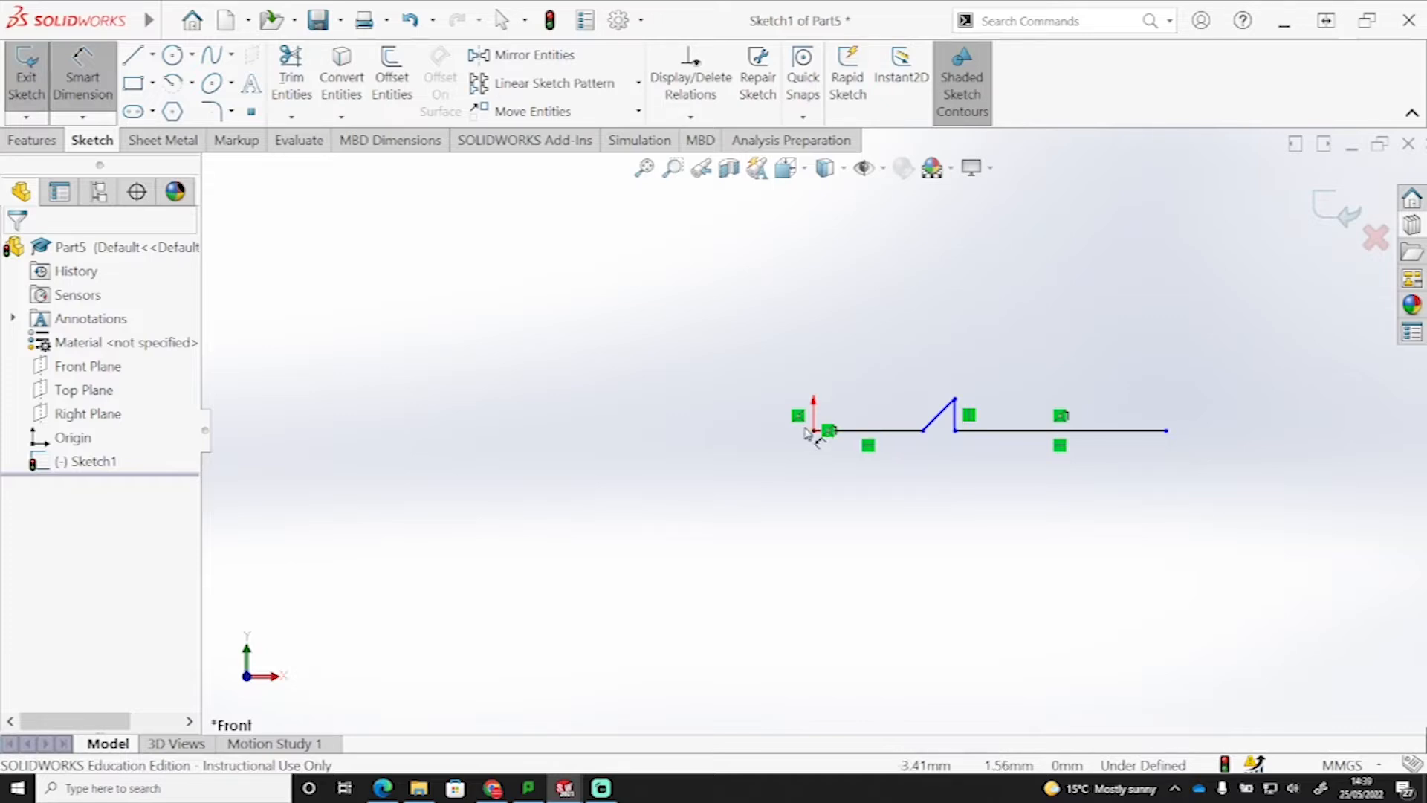
left_click(887, 433)
left_click(894, 521)
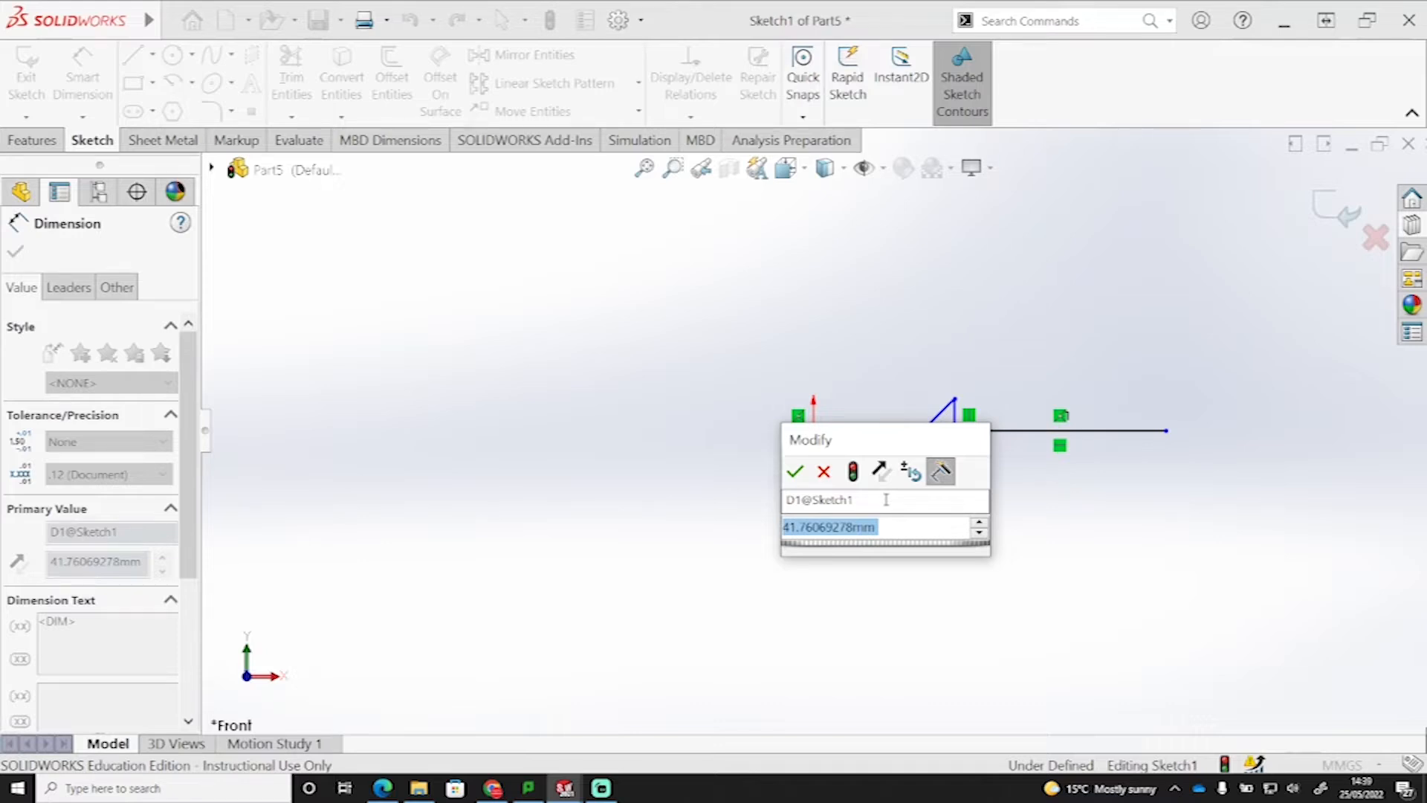
type("90")
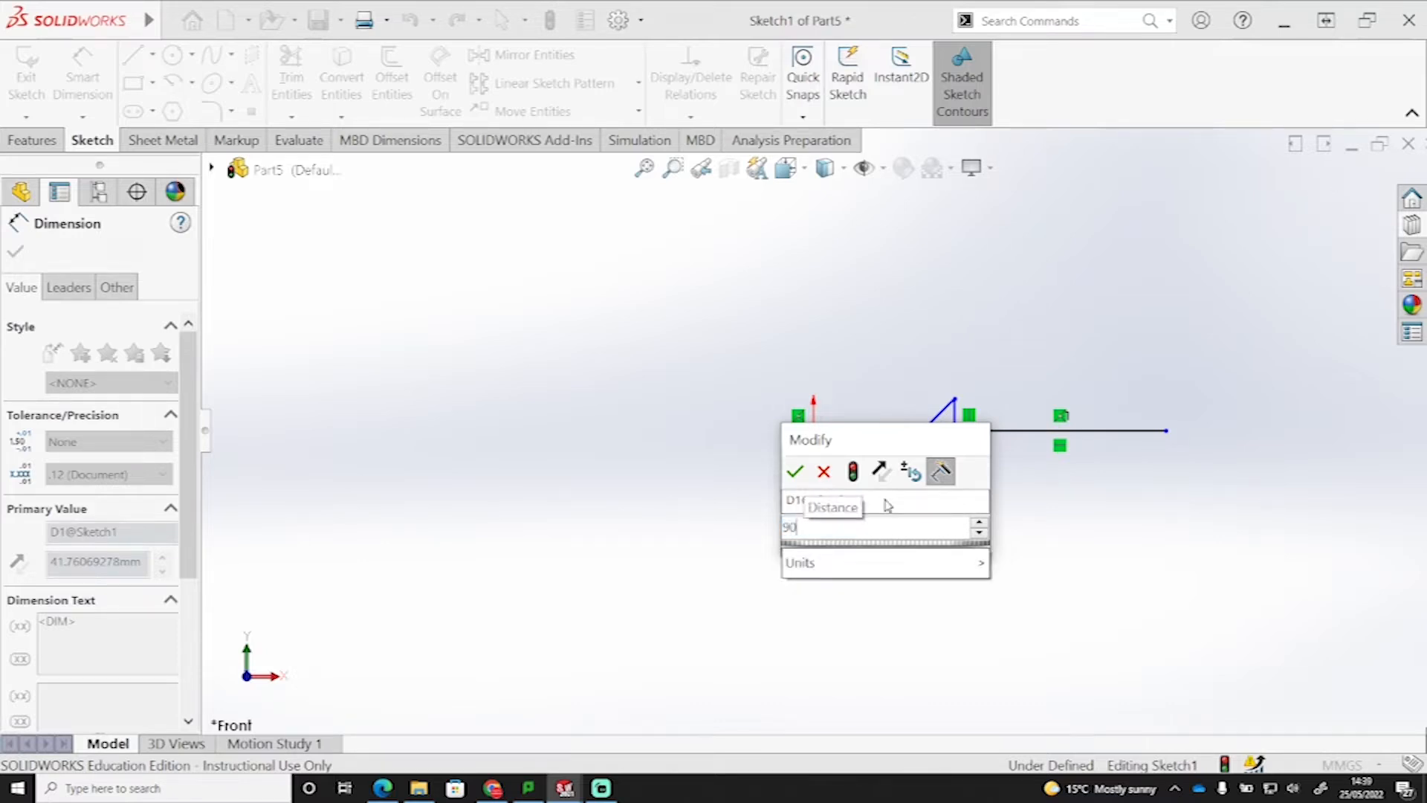
key("Return")
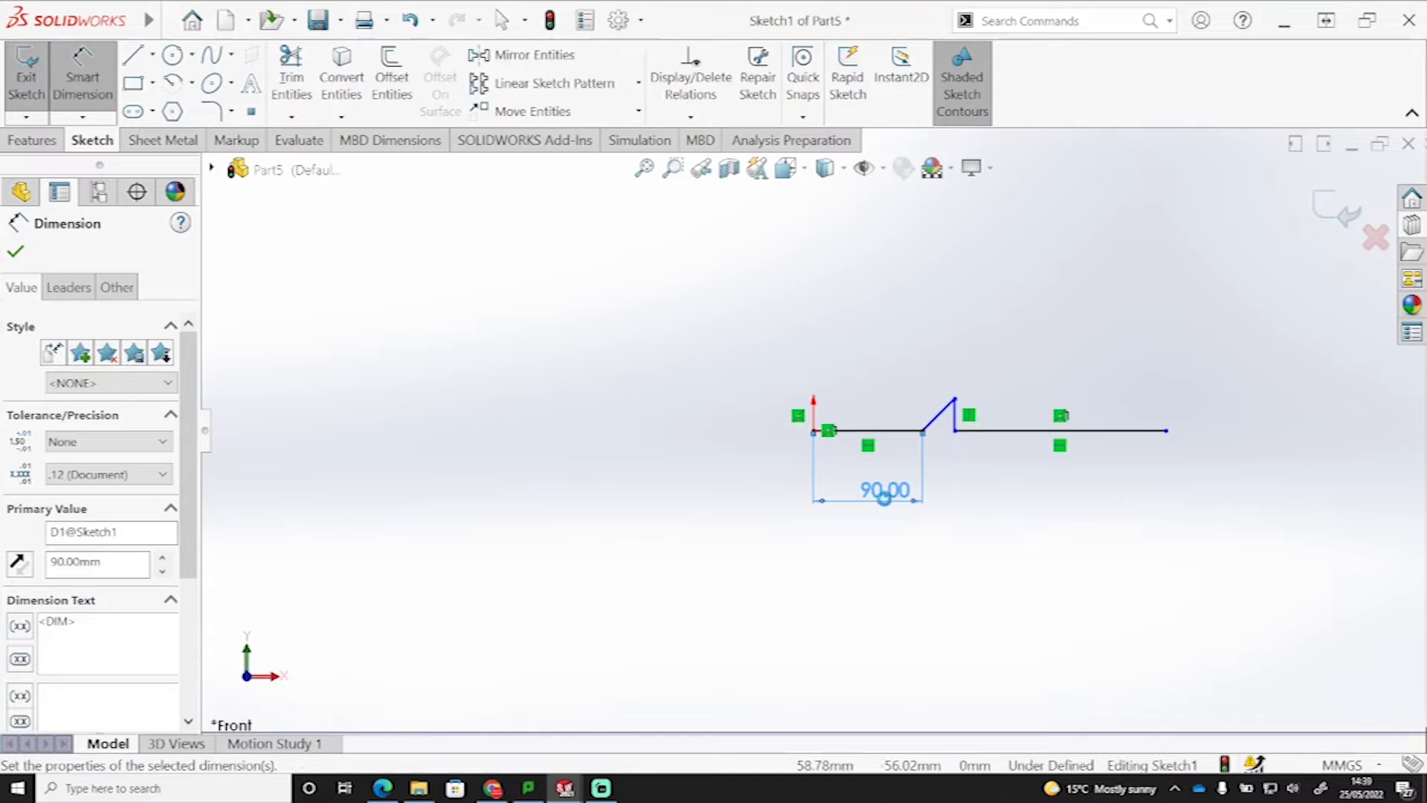
- Dimension the profile's overall length from the origin to the far endpoint as 500 mm
left_click(1167, 432)
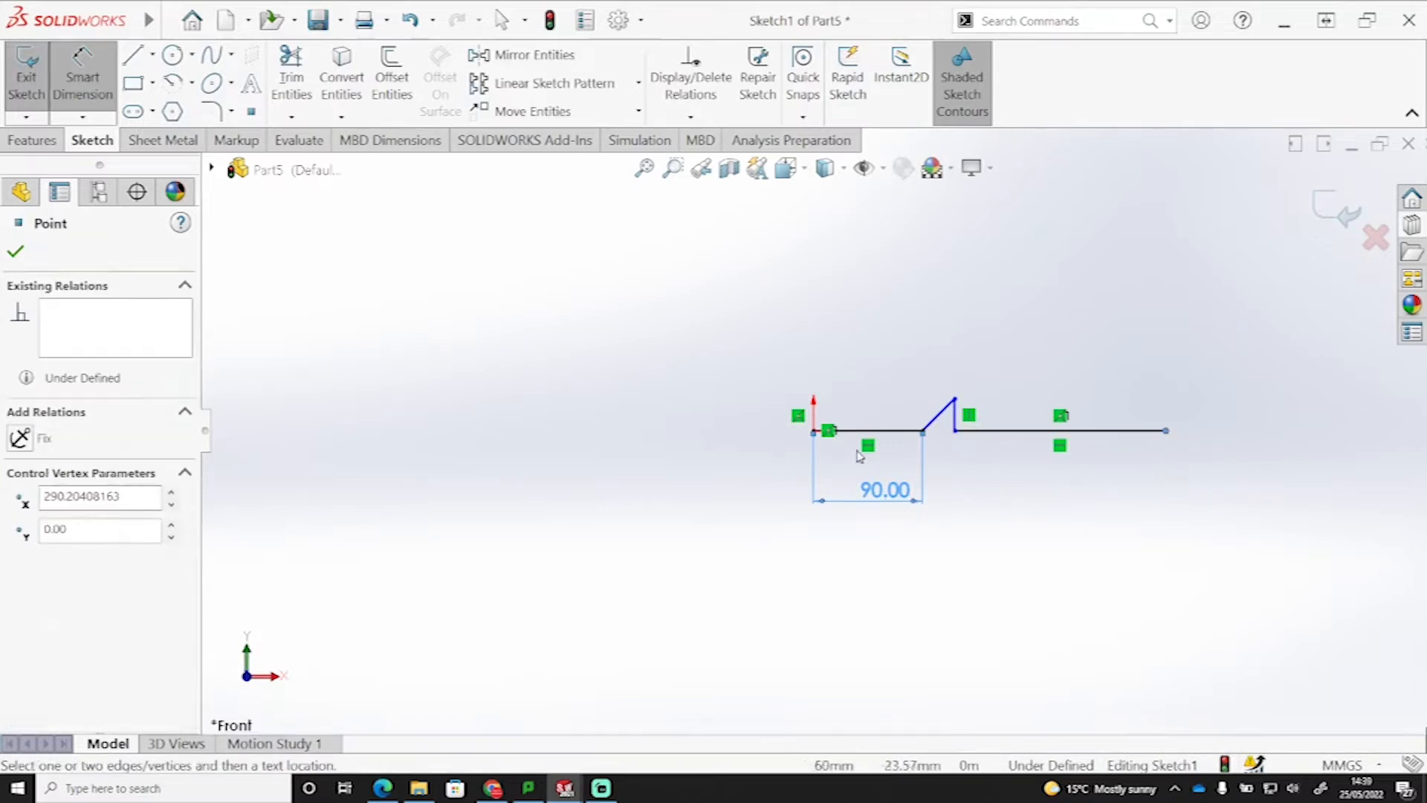
left_click(815, 432)
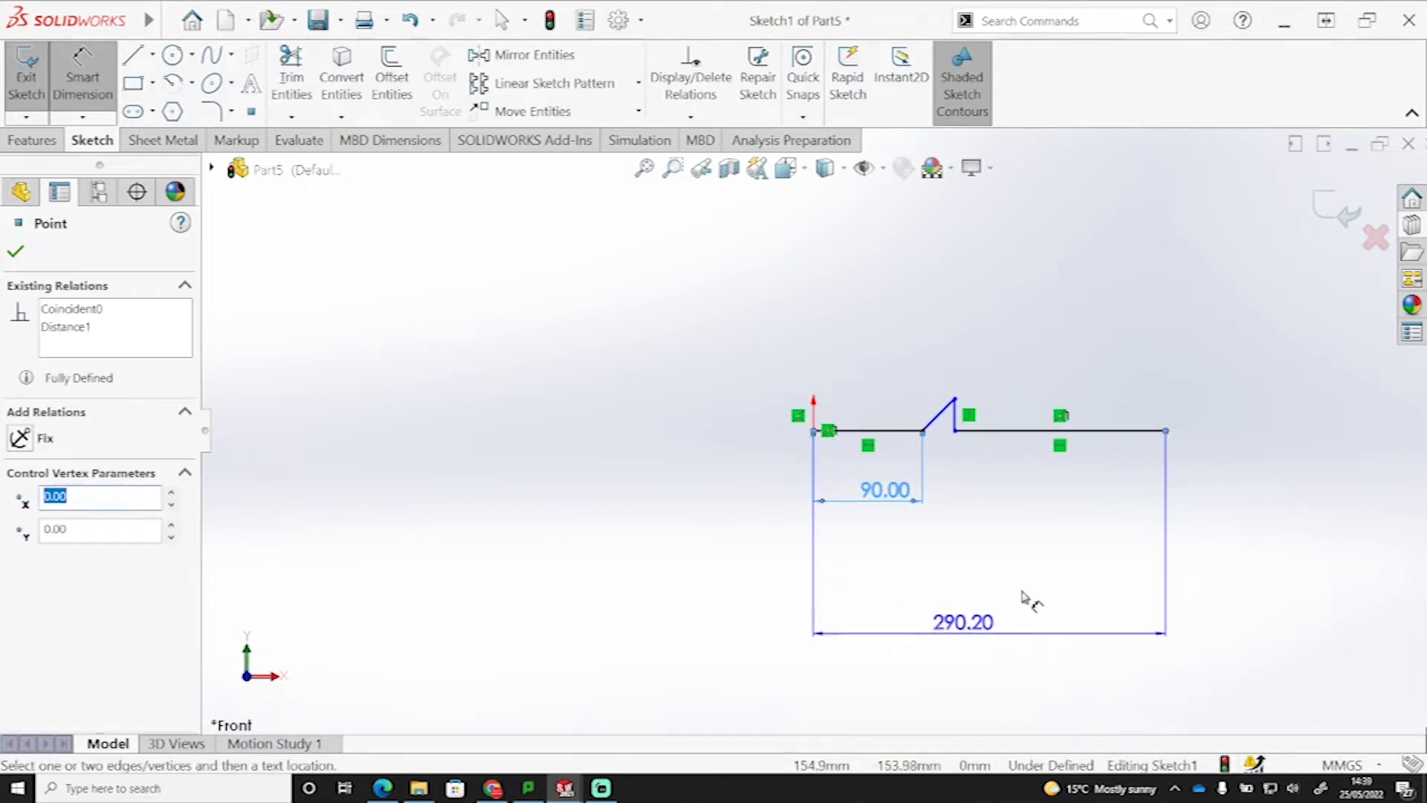
left_click(995, 589)
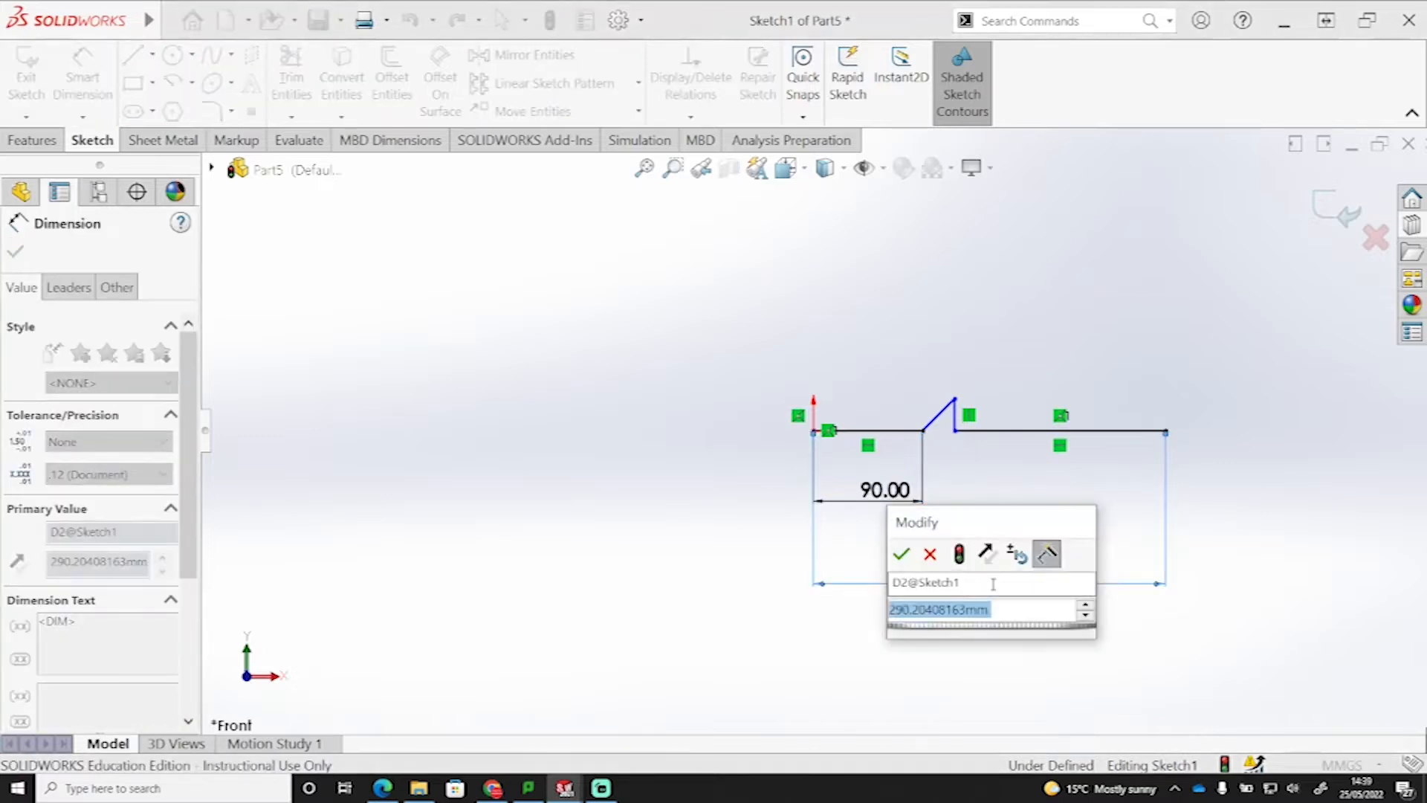
type("500")
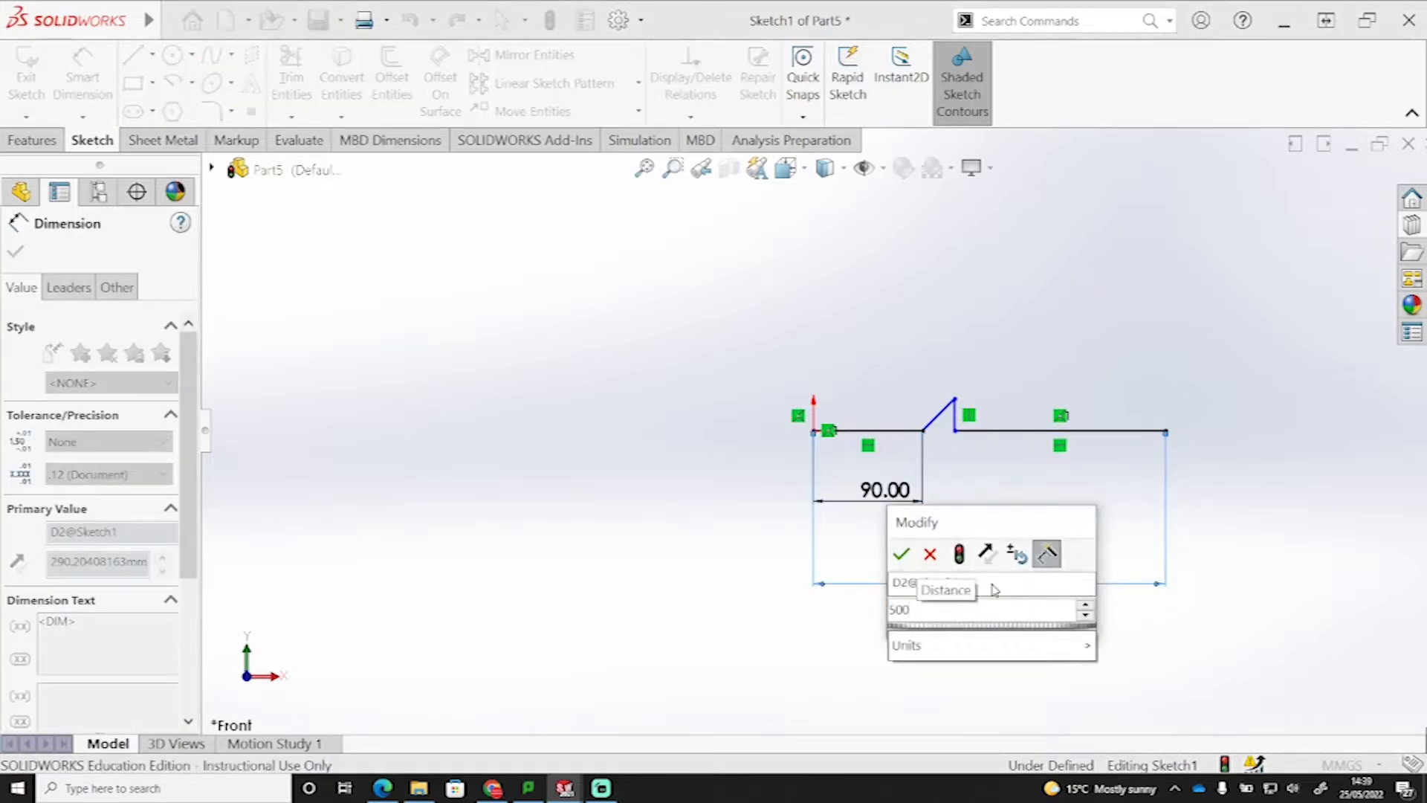
key("Return")
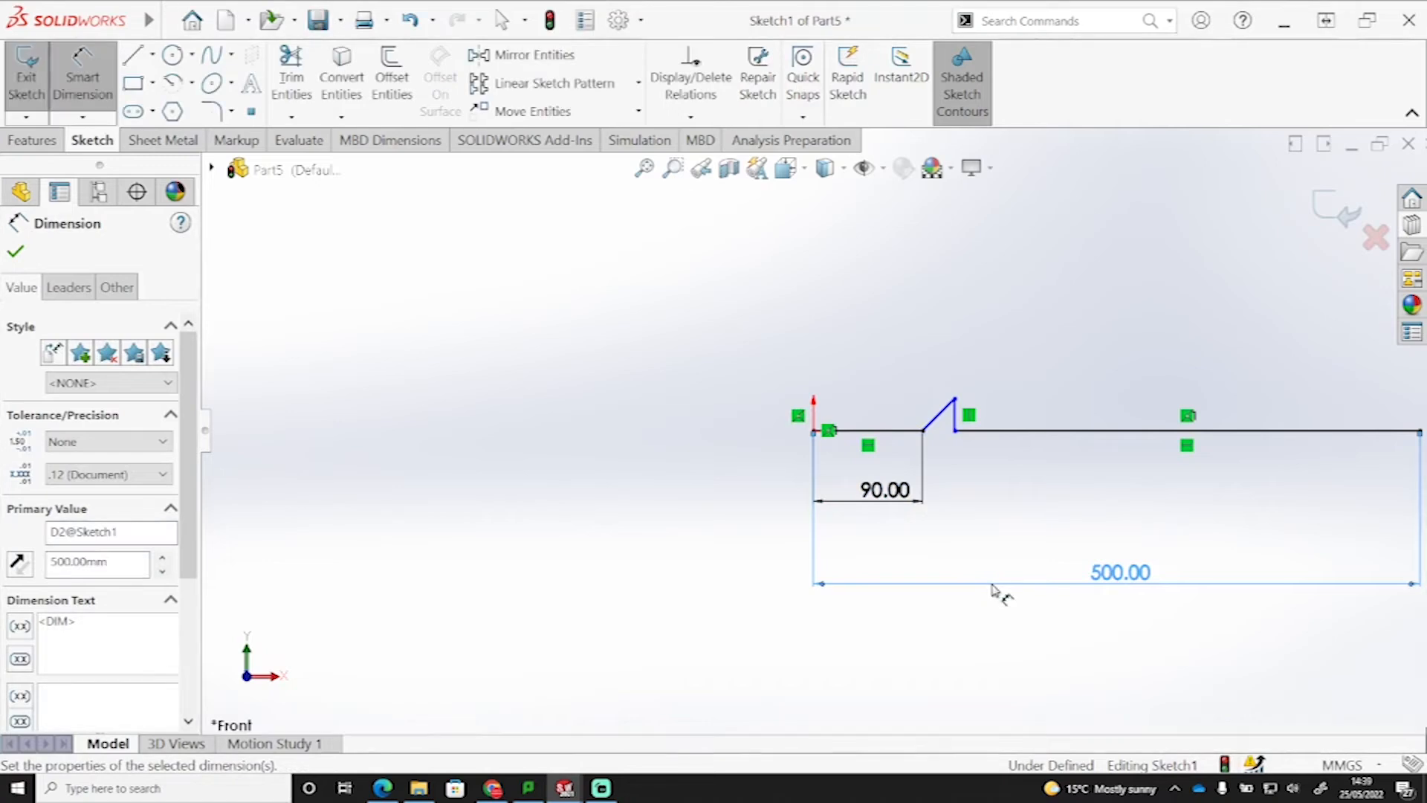
- Dimension the horizontal gap between the two baseline lines, under the sloped line, as 50 mm
left_click(955, 432)
left_click(953, 487)
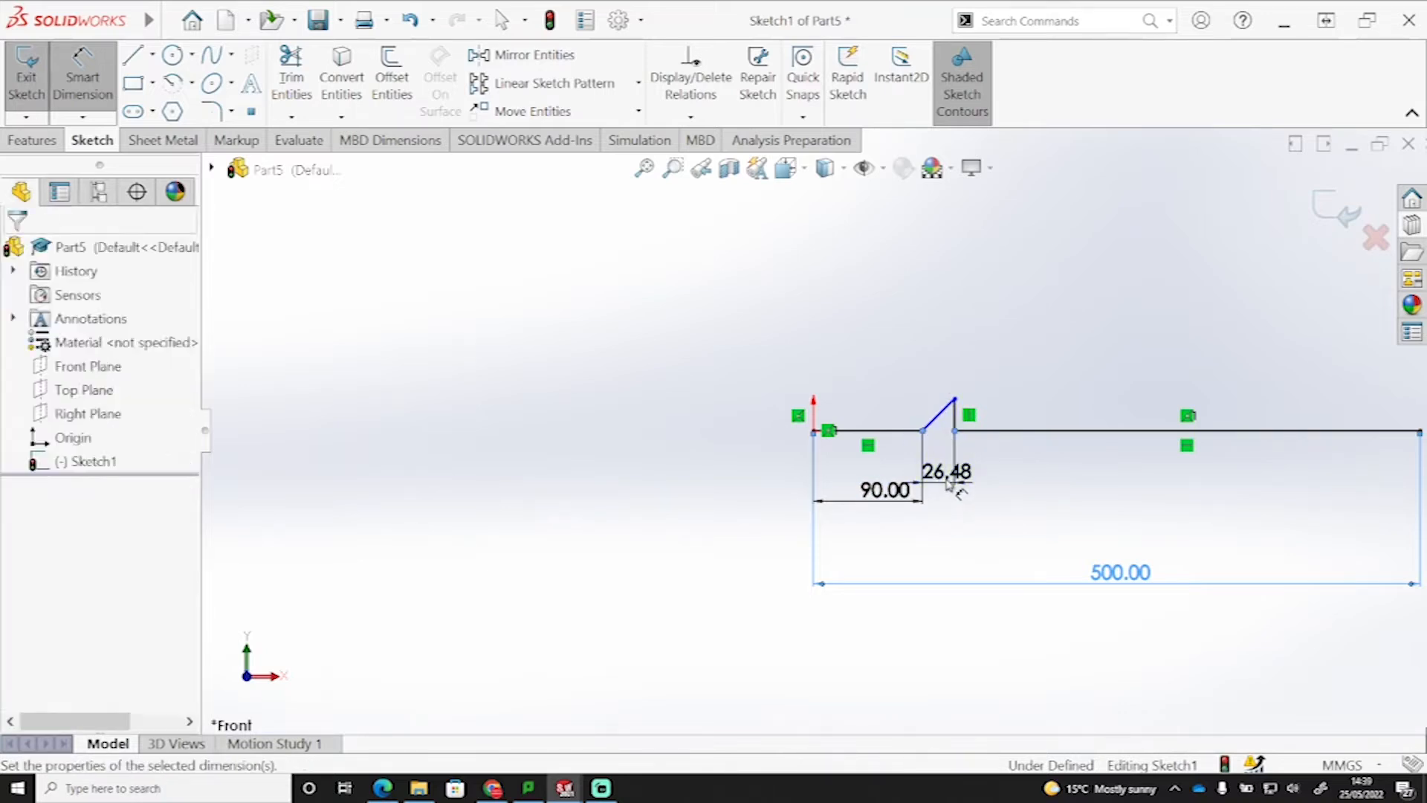
type("50")
key("Return")
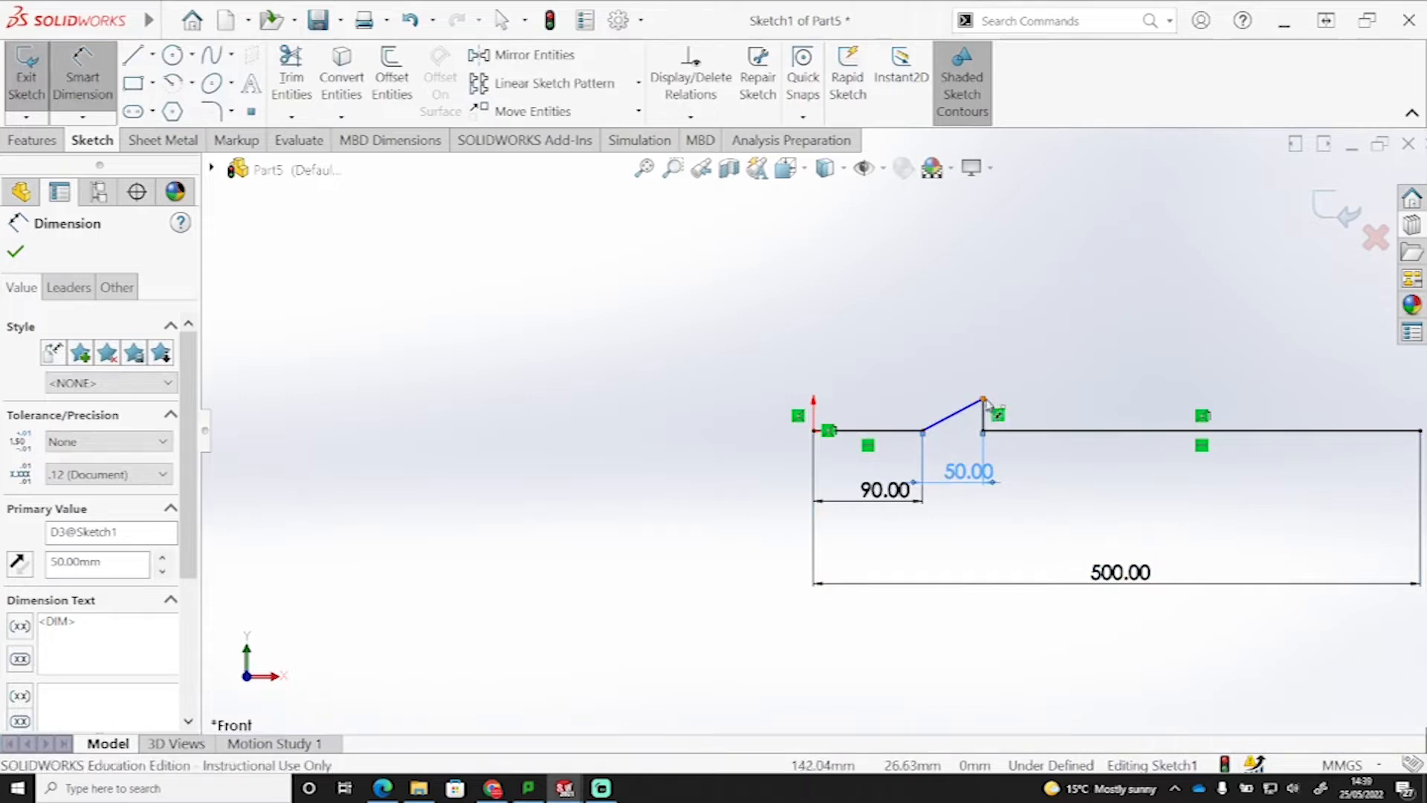
- Dimension the vertical line at the end of the slope to a height of 40 mm
left_click(982, 400)
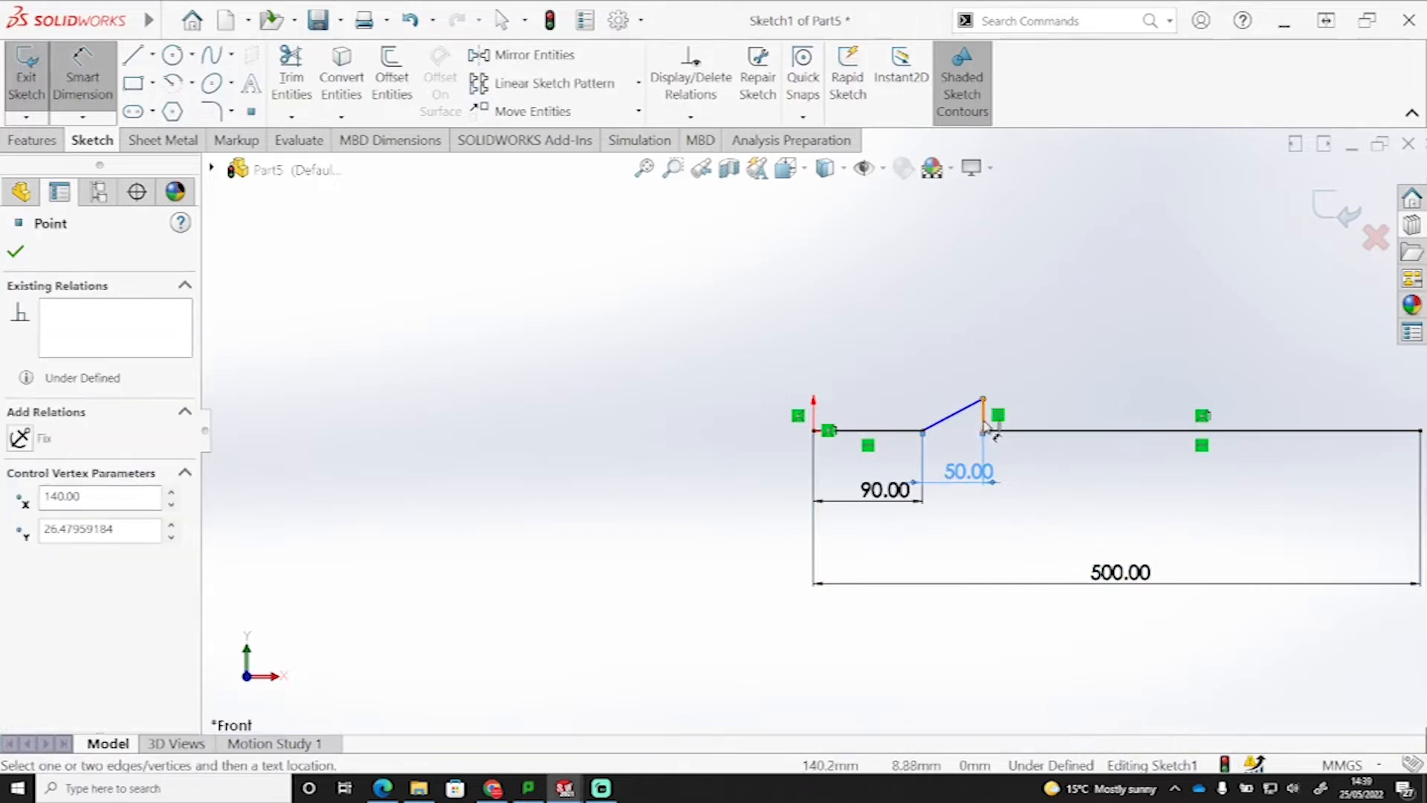
left_click(984, 422)
left_click(1056, 397)
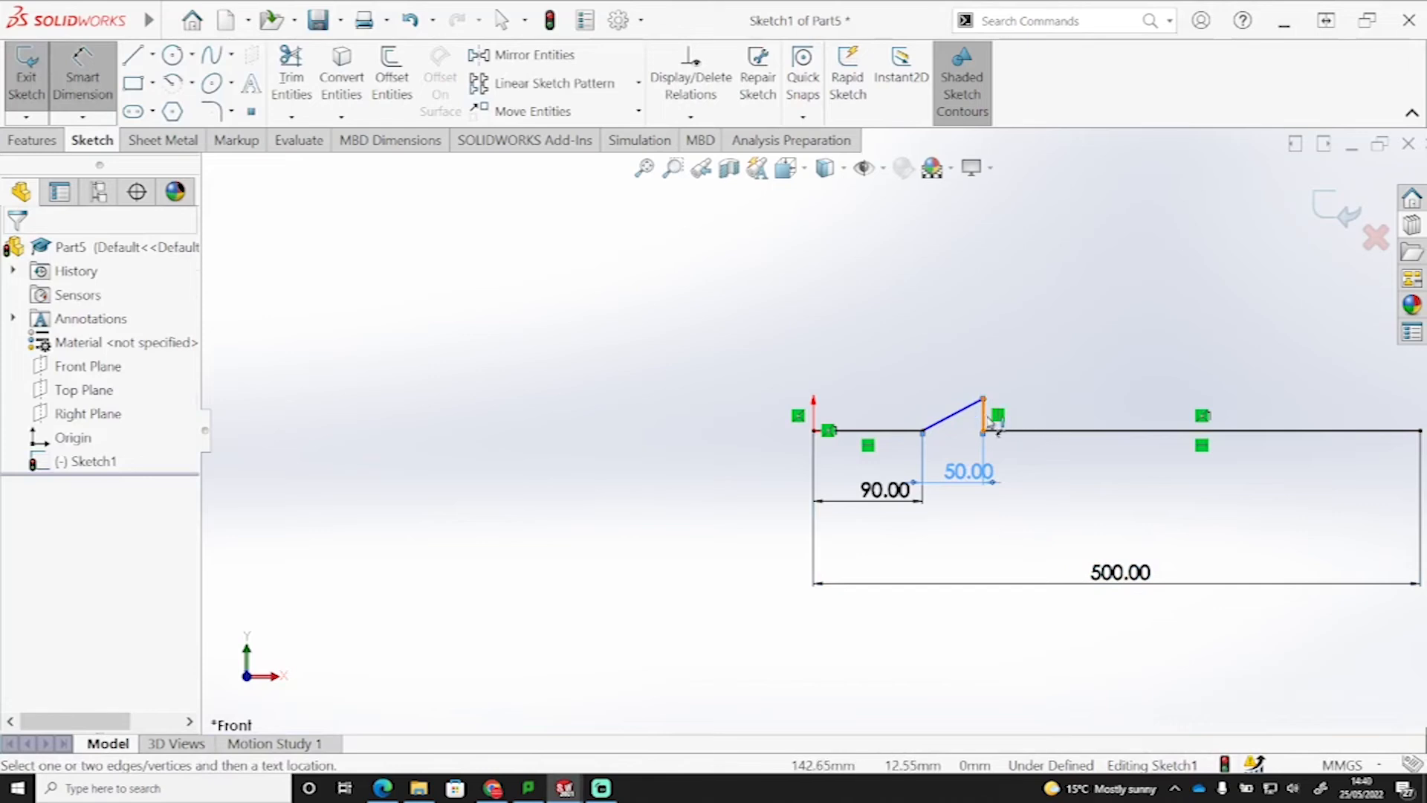
left_click(985, 421)
left_click(1056, 402)
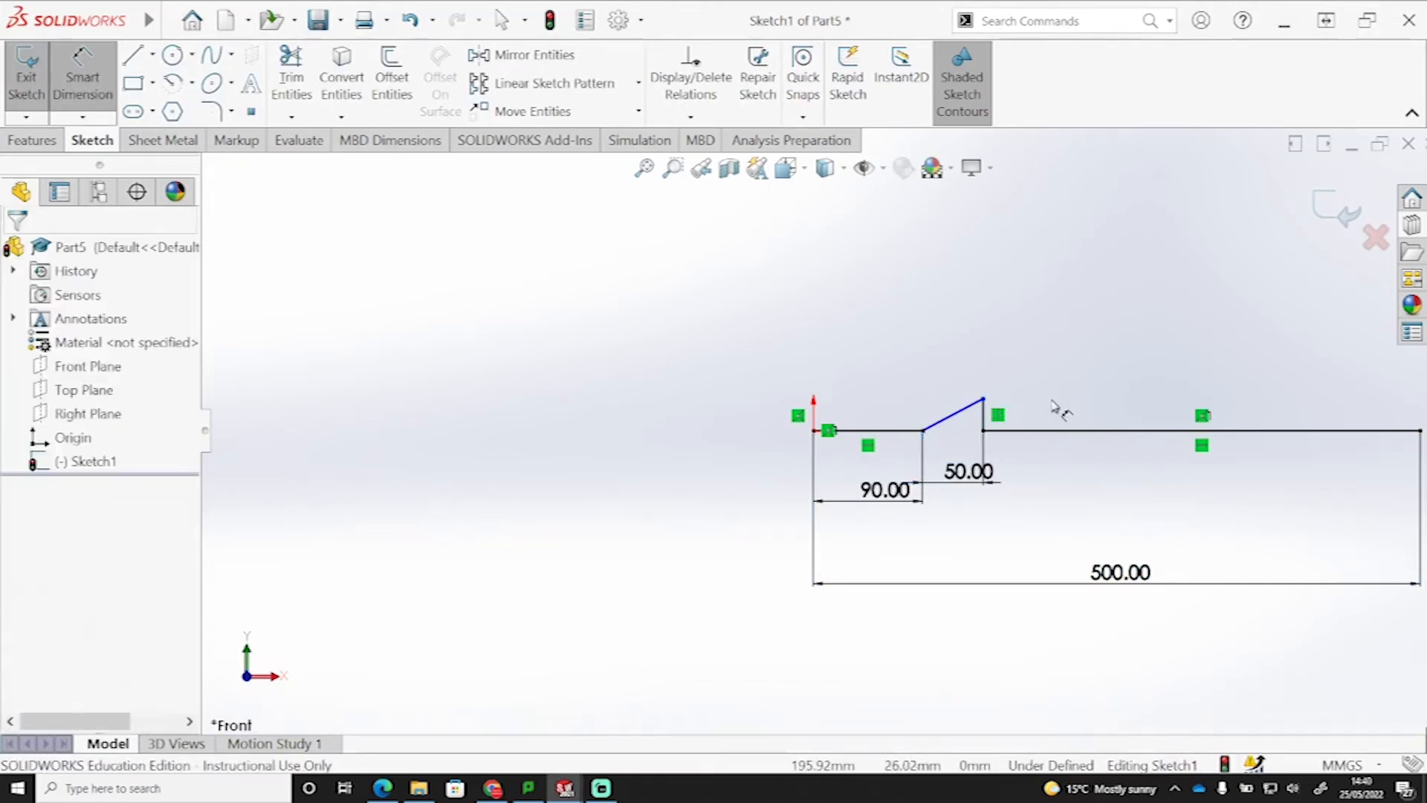
left_click(984, 421)
left_click(1058, 369)
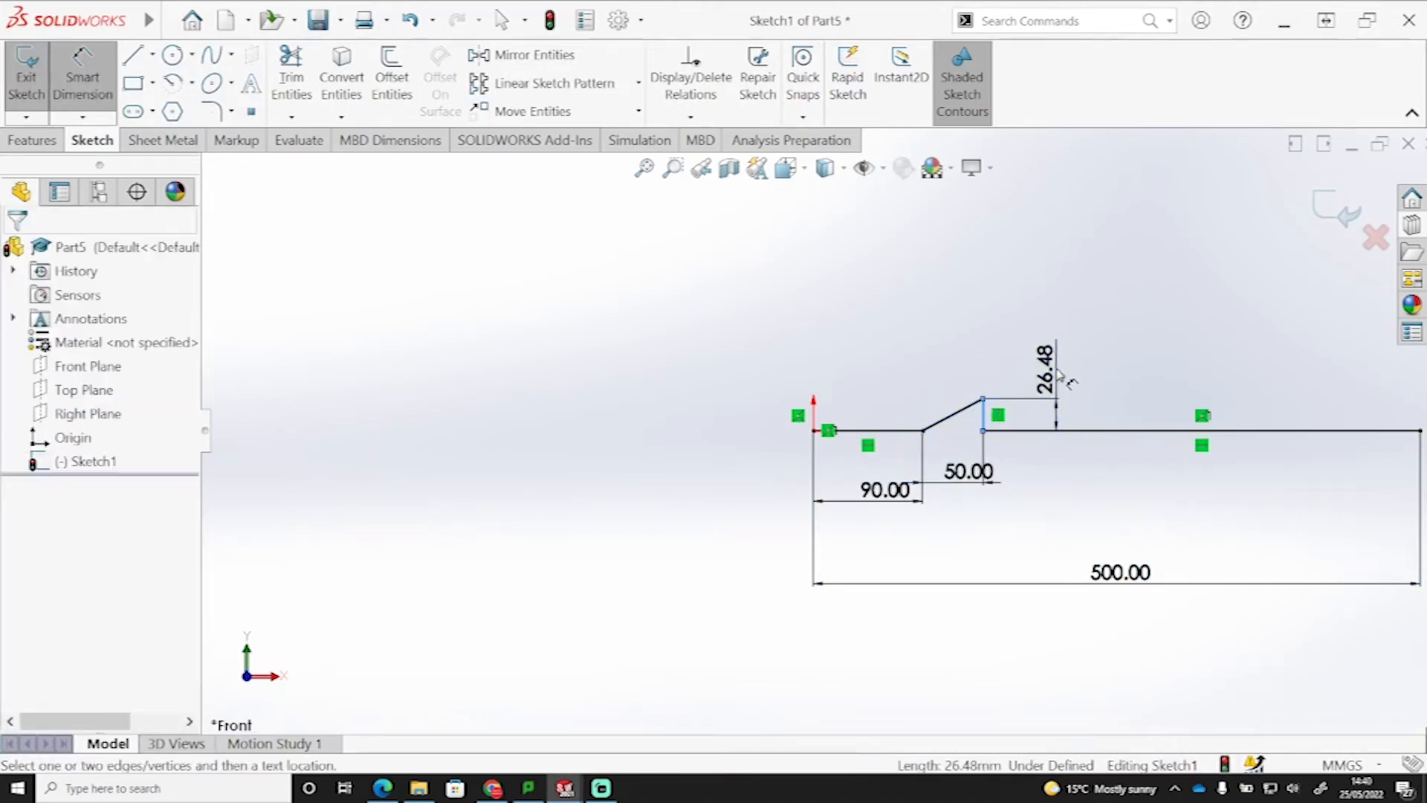
type("60")
key("Return")
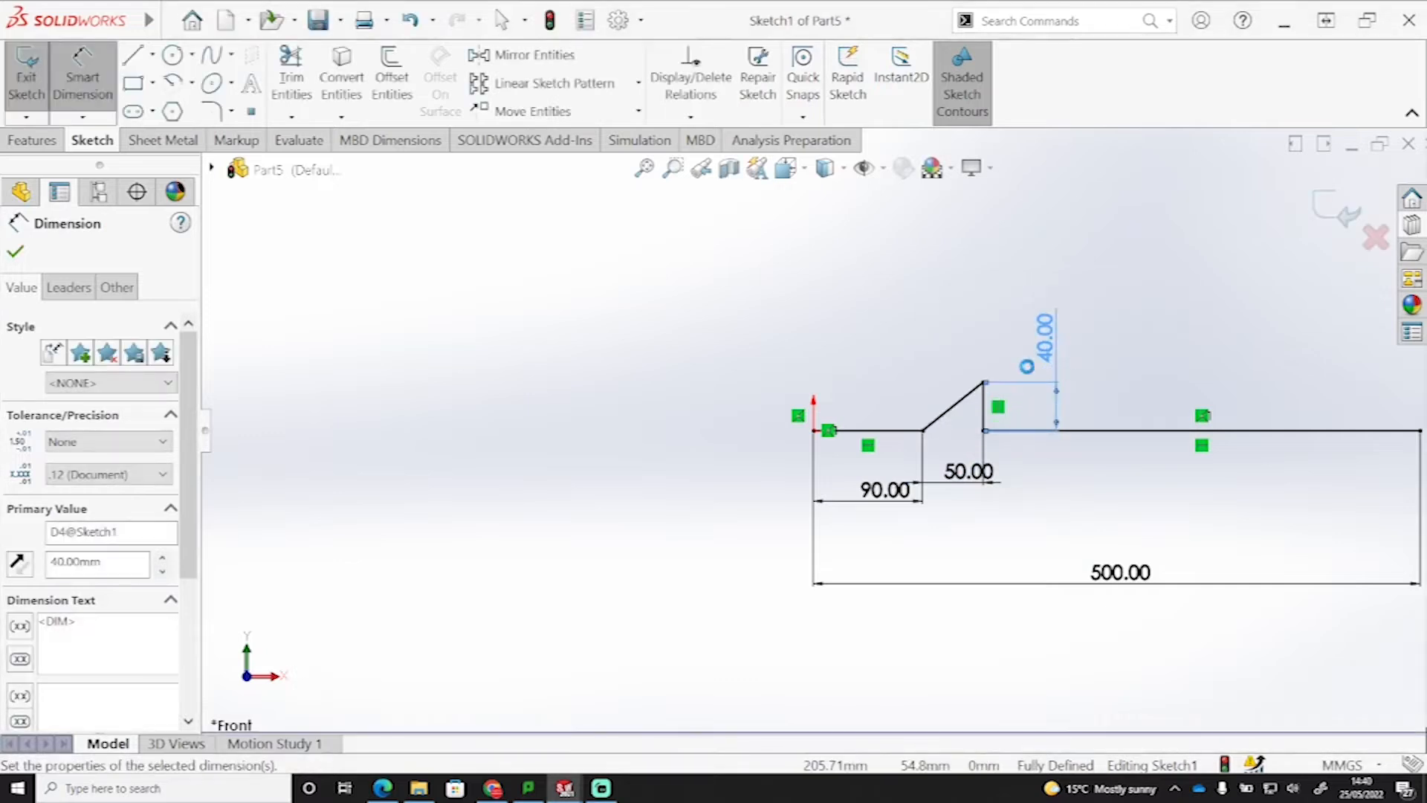
- Start a sheet metal Base Flange from the profile and set its thickness to 5 mm
scroll(1262, 423, "down", 3)
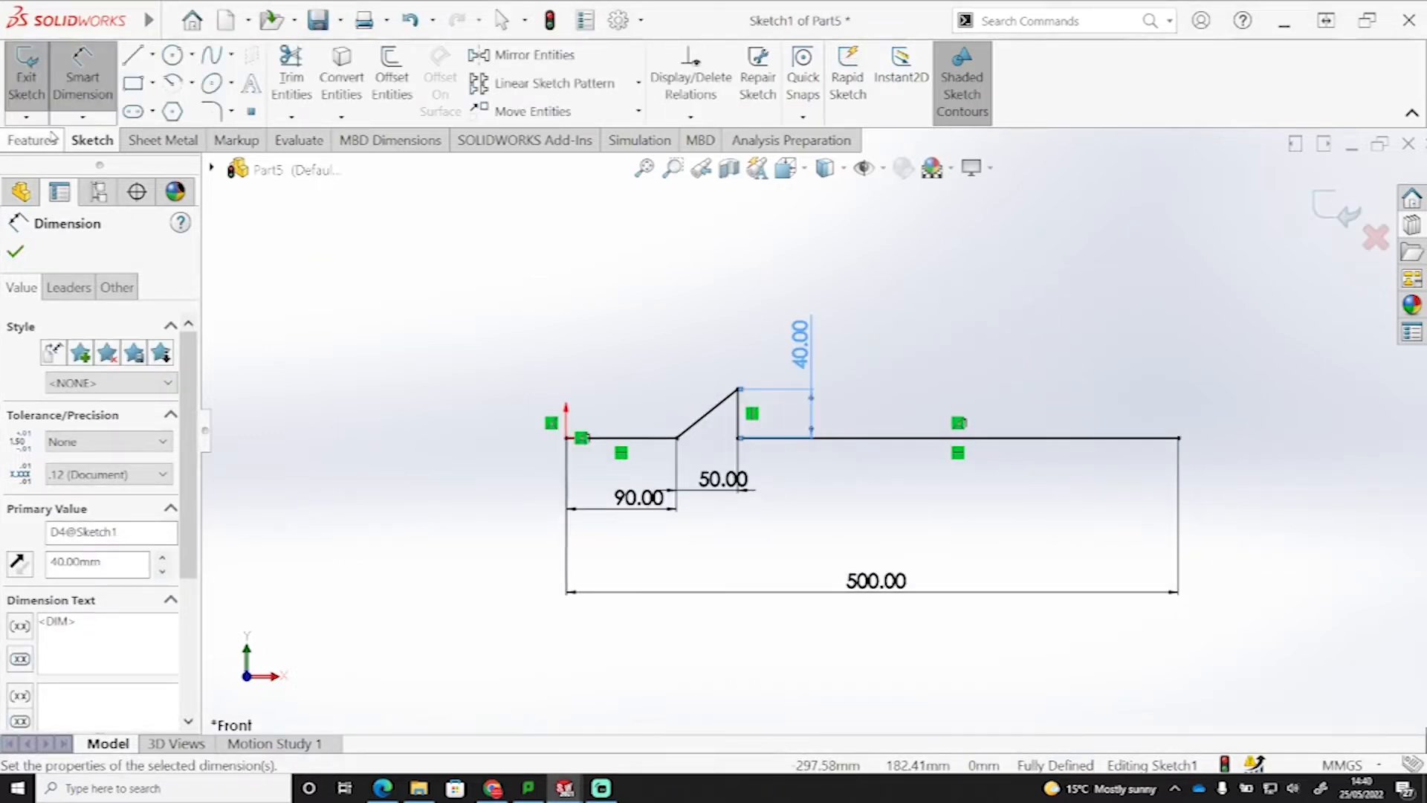
left_click(158, 147)
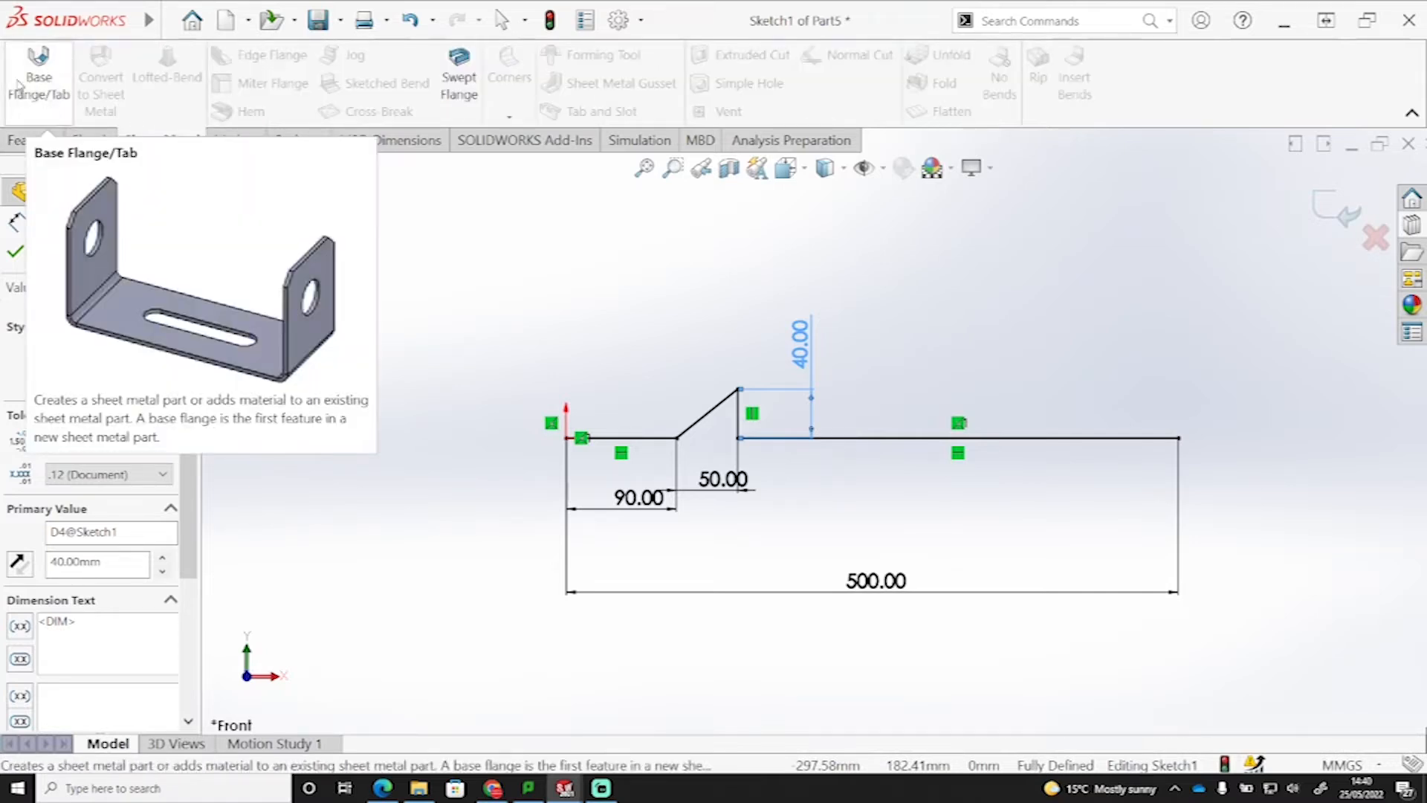
left_click(47, 83)
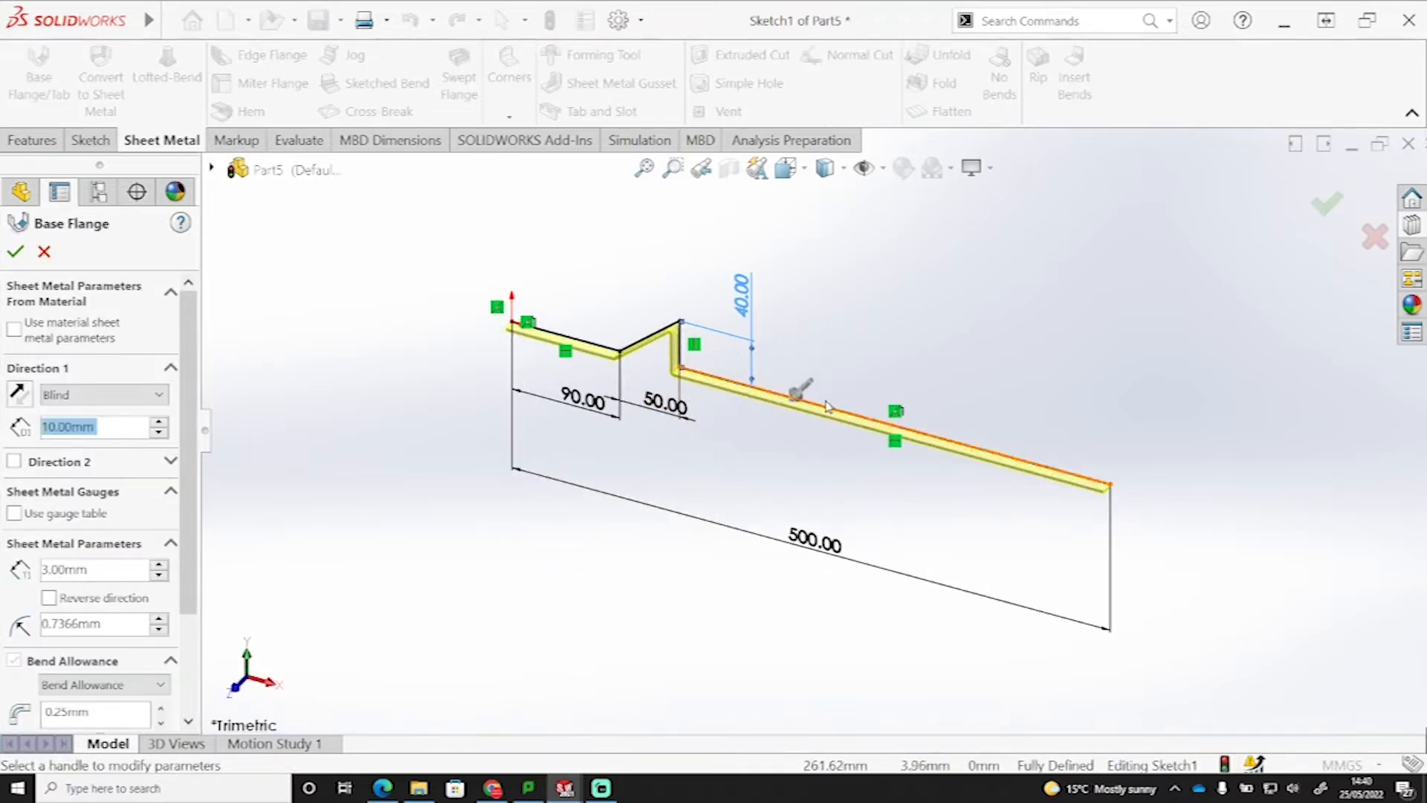
left_click(159, 565)
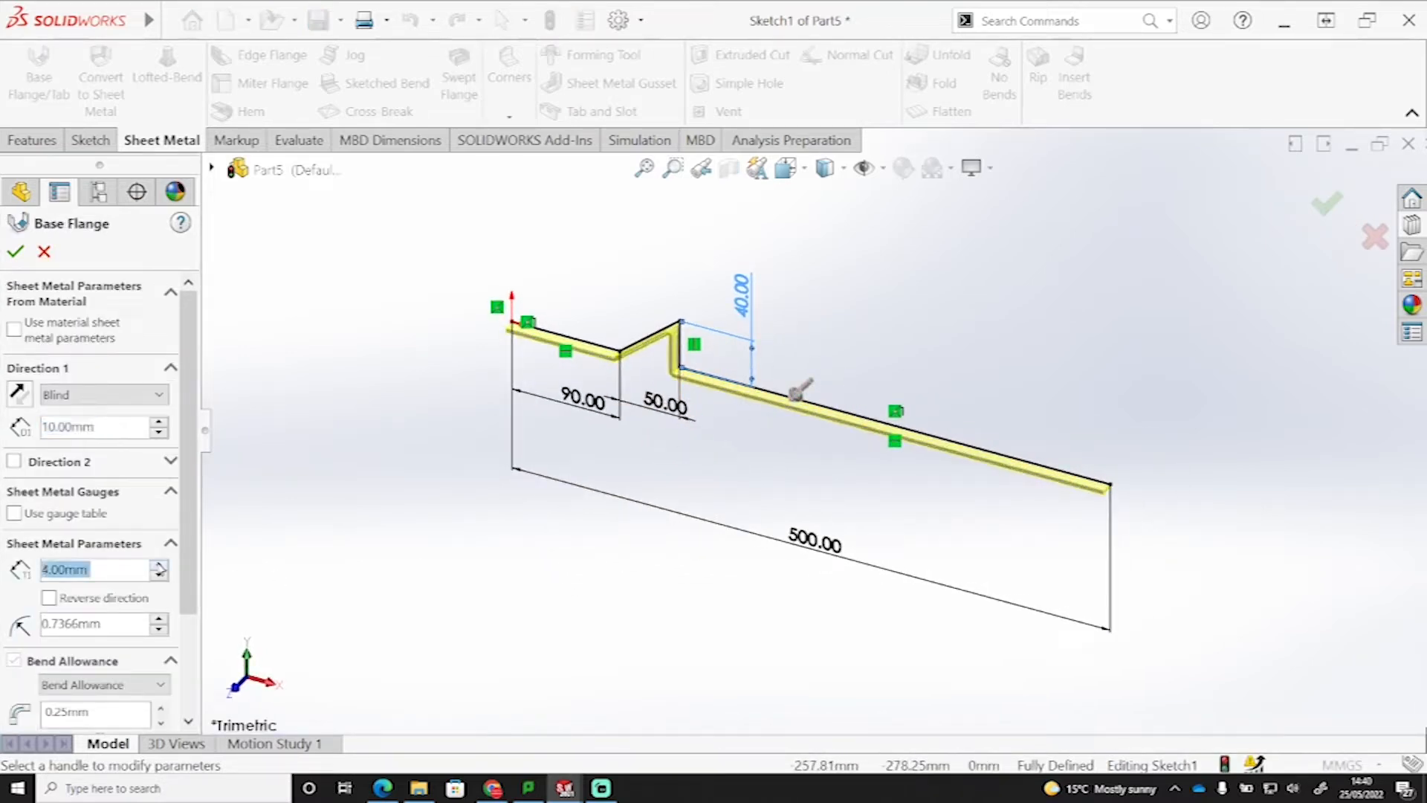
left_click(159, 565)
- Set the base flange's Direction 1 depth to 45 mm with a Blind end condition
left_click_drag(191, 500, 195, 598)
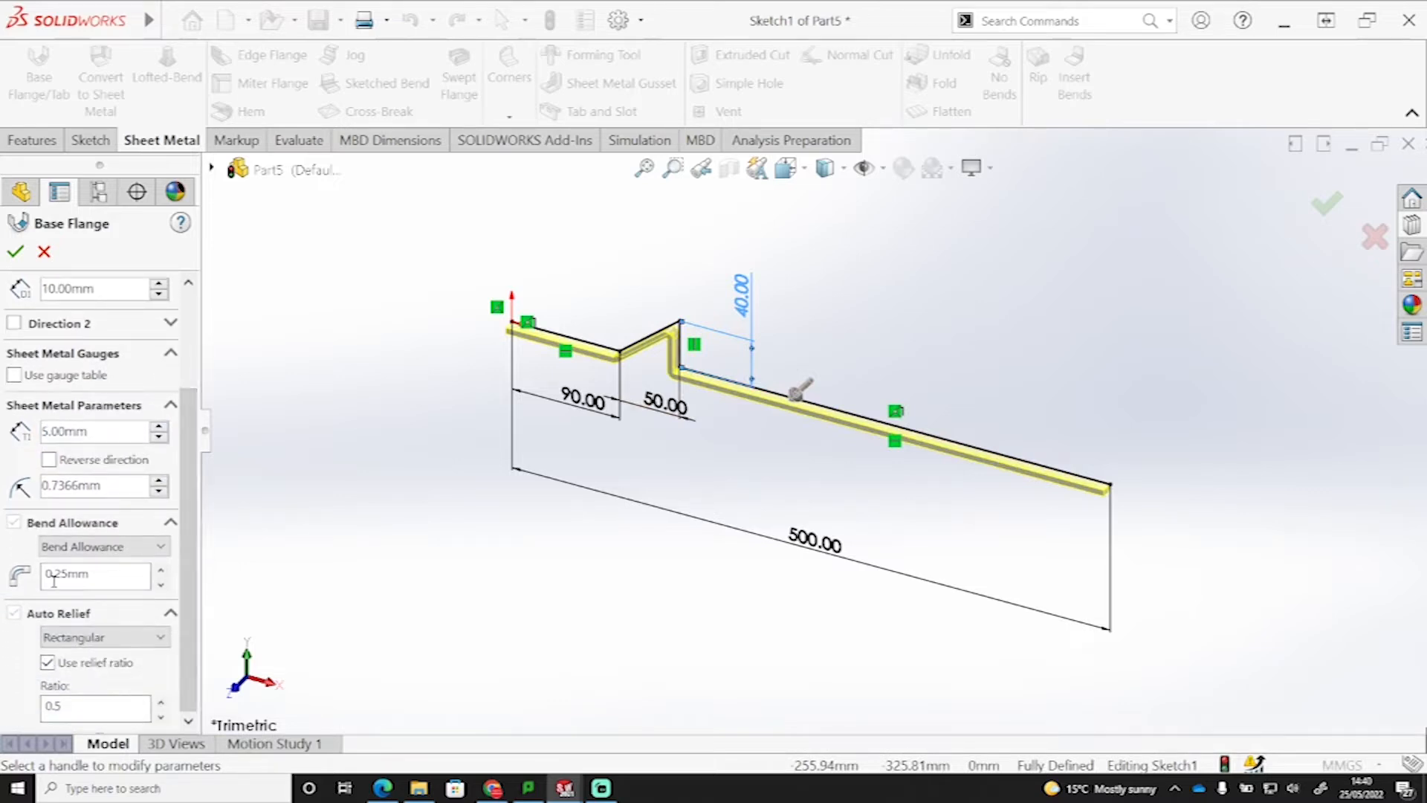
left_click_drag(189, 549, 177, 439)
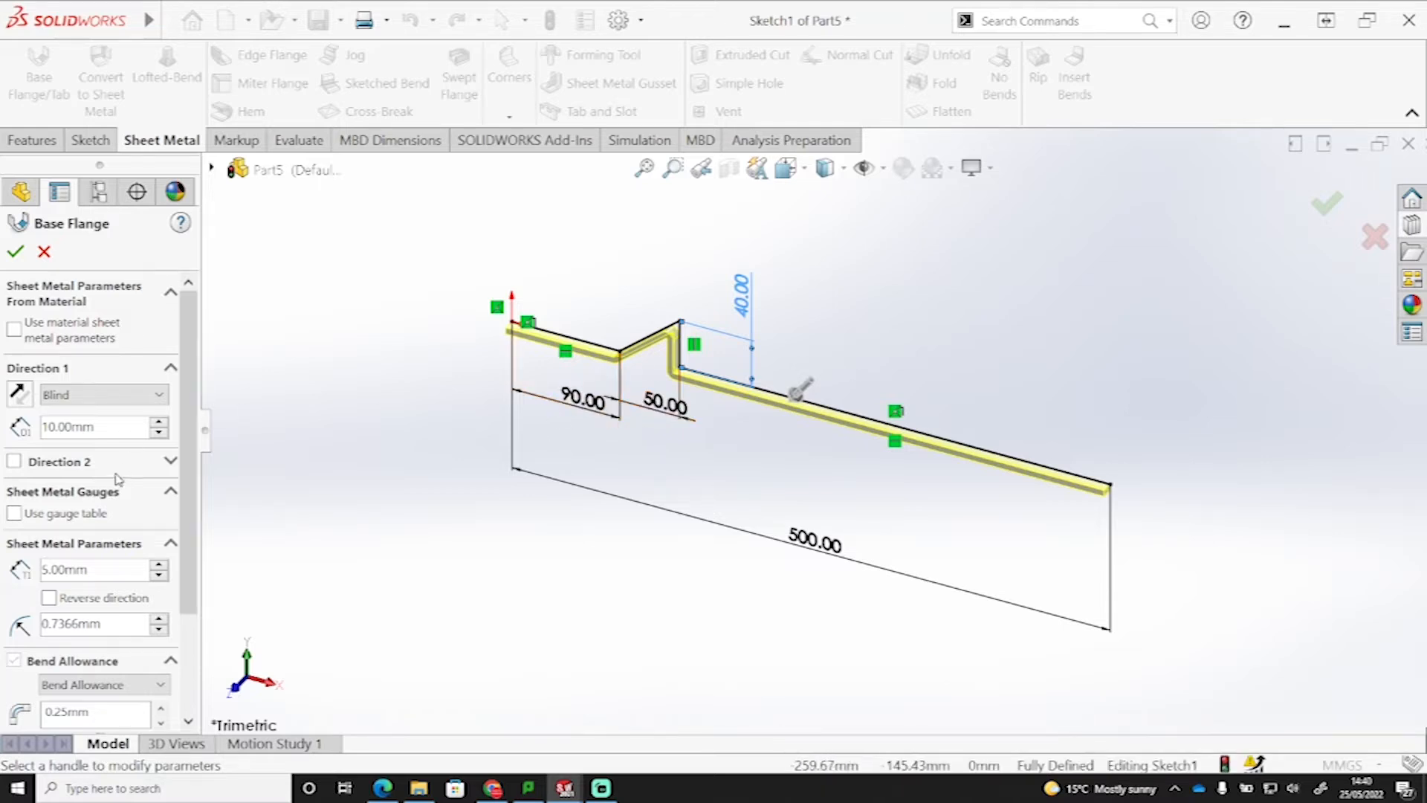
double_click(109, 428)
type("45")
key("Return")
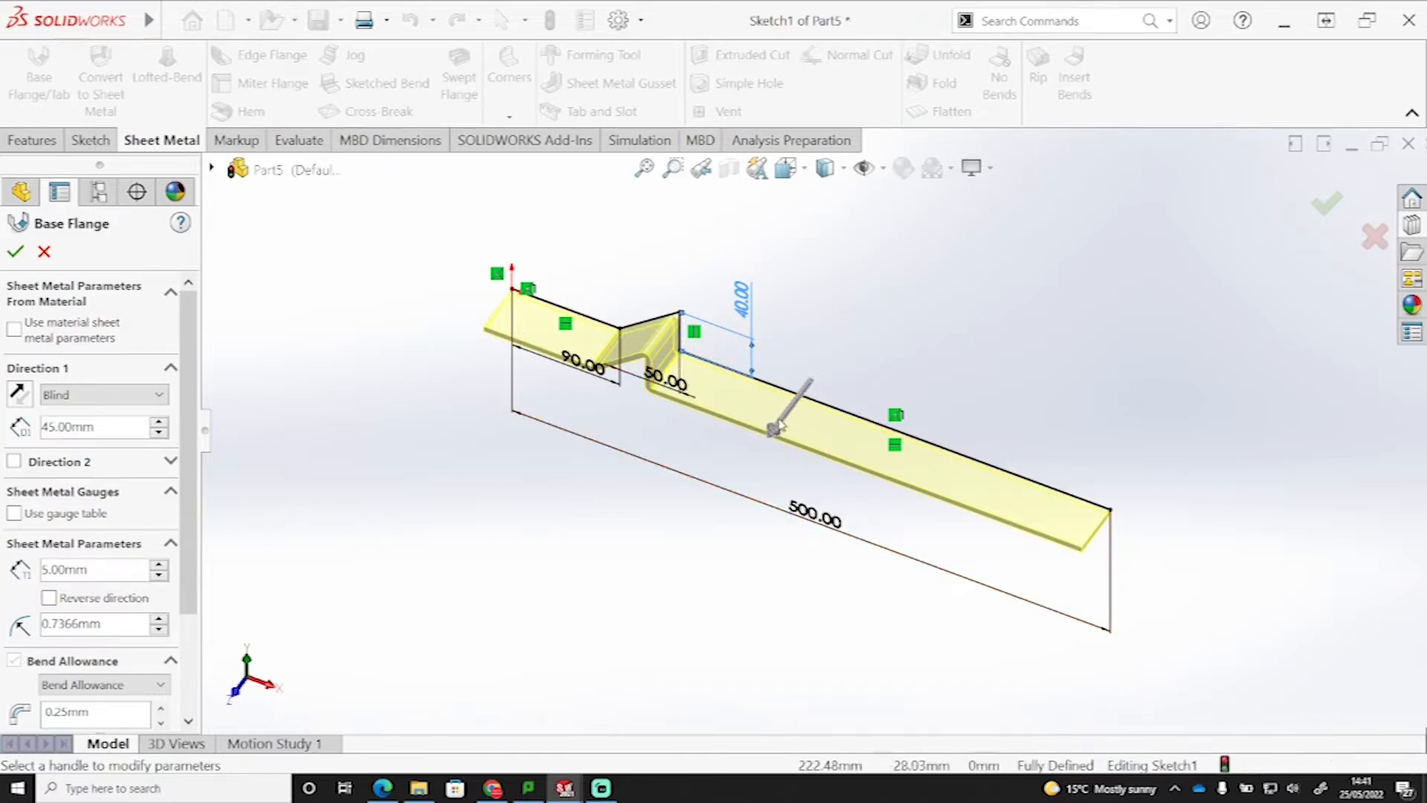
- Reverse the side of the profile on which the base flange's 5 mm thickness is added
middle_click_drag(644, 345, 672, 268)
scroll(489, 329, "down", 4)
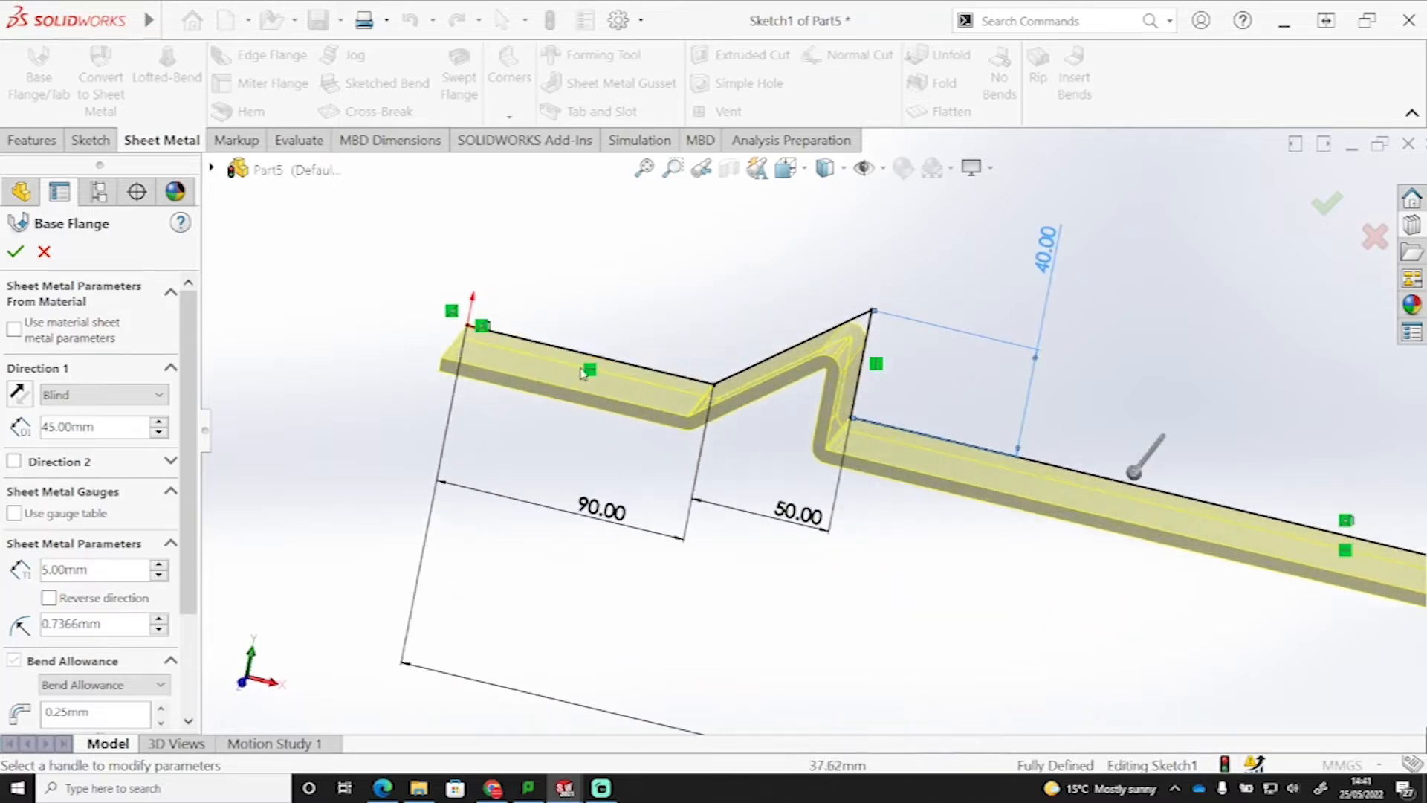
scroll(828, 382, "down", 2)
middle_click_drag(819, 390, 828, 348)
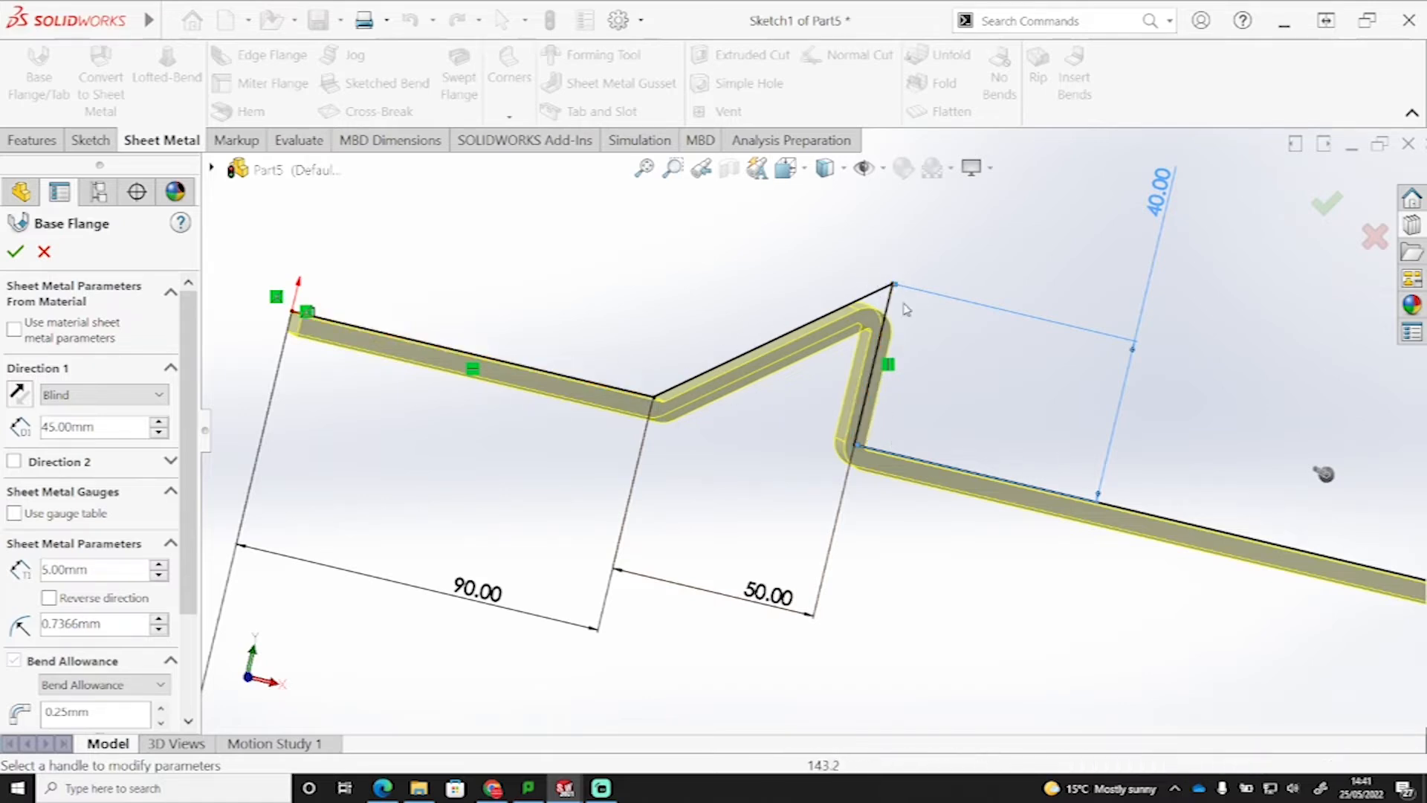
scroll(818, 409, "up", 3)
middle_click_drag(1160, 457, 1202, 462)
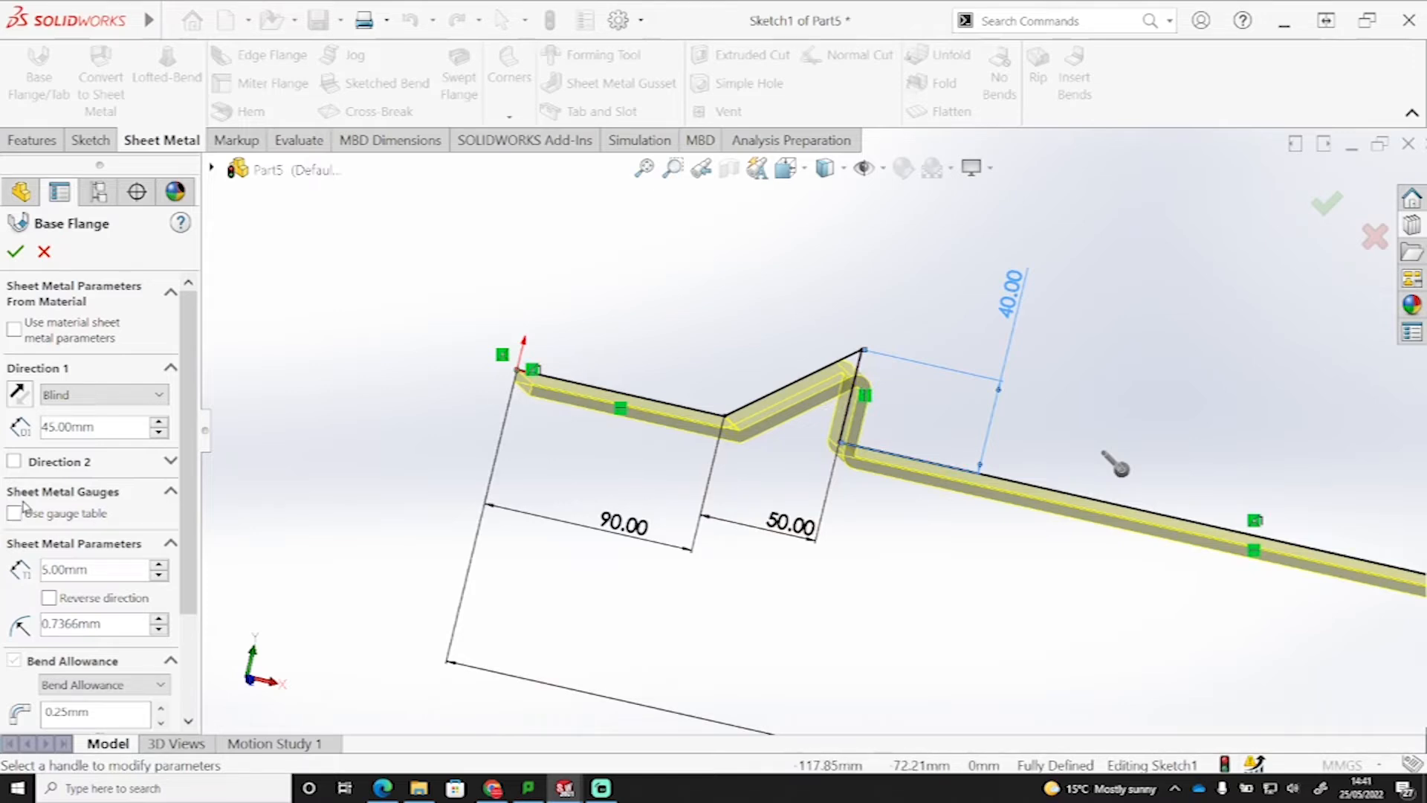
left_click_drag(188, 500, 190, 545)
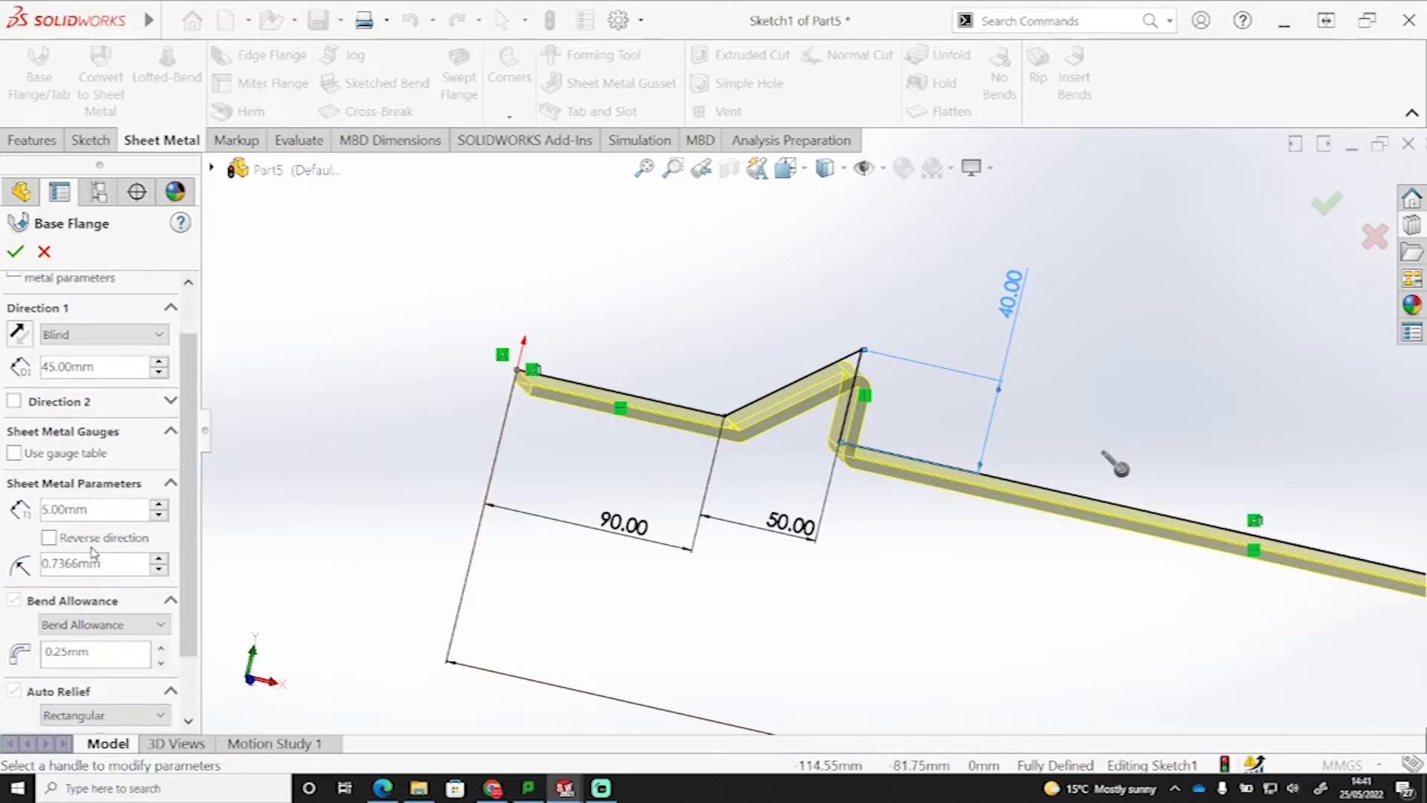
left_click(50, 537)
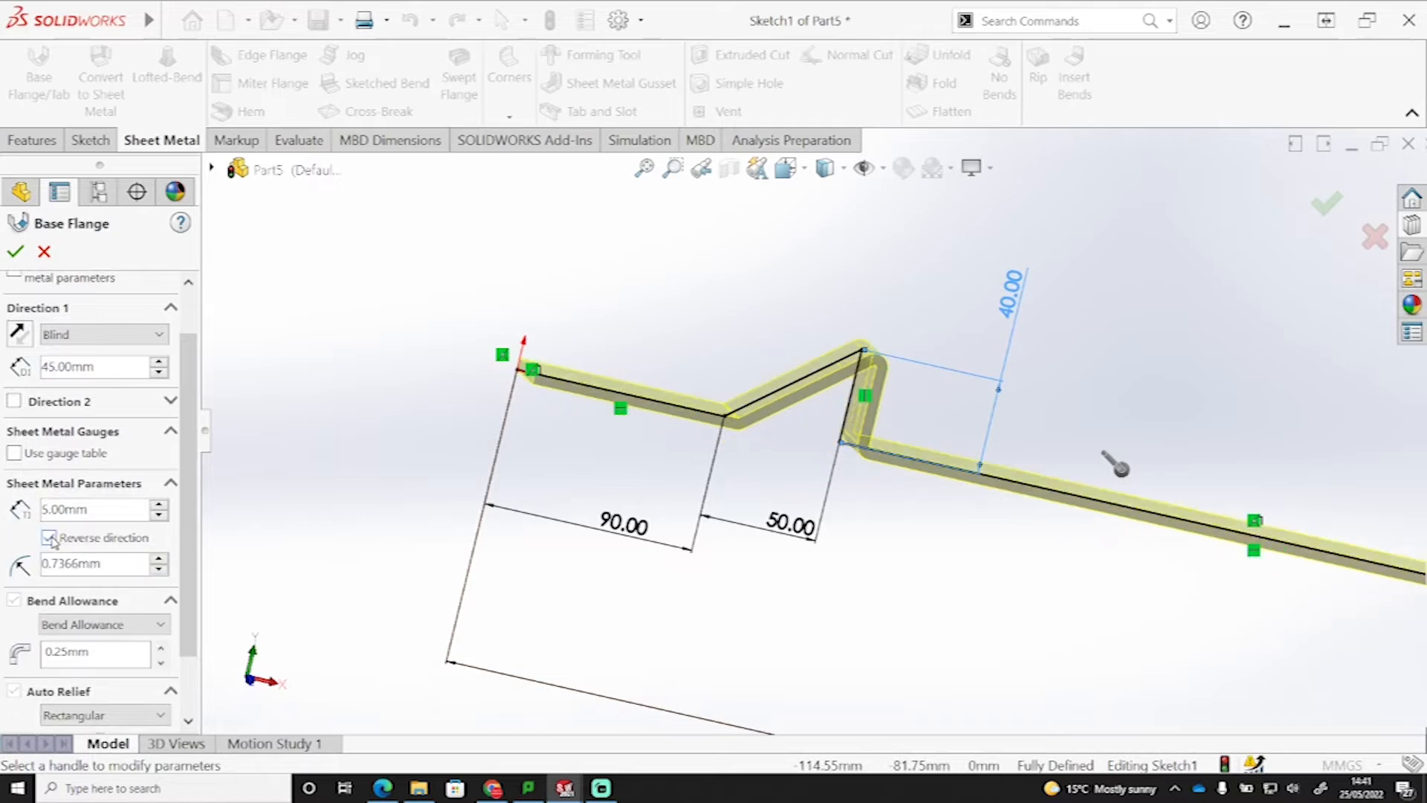
- Check the bend corners against the sketch profile and complete the base flange
middle_click_drag(839, 458, 841, 425)
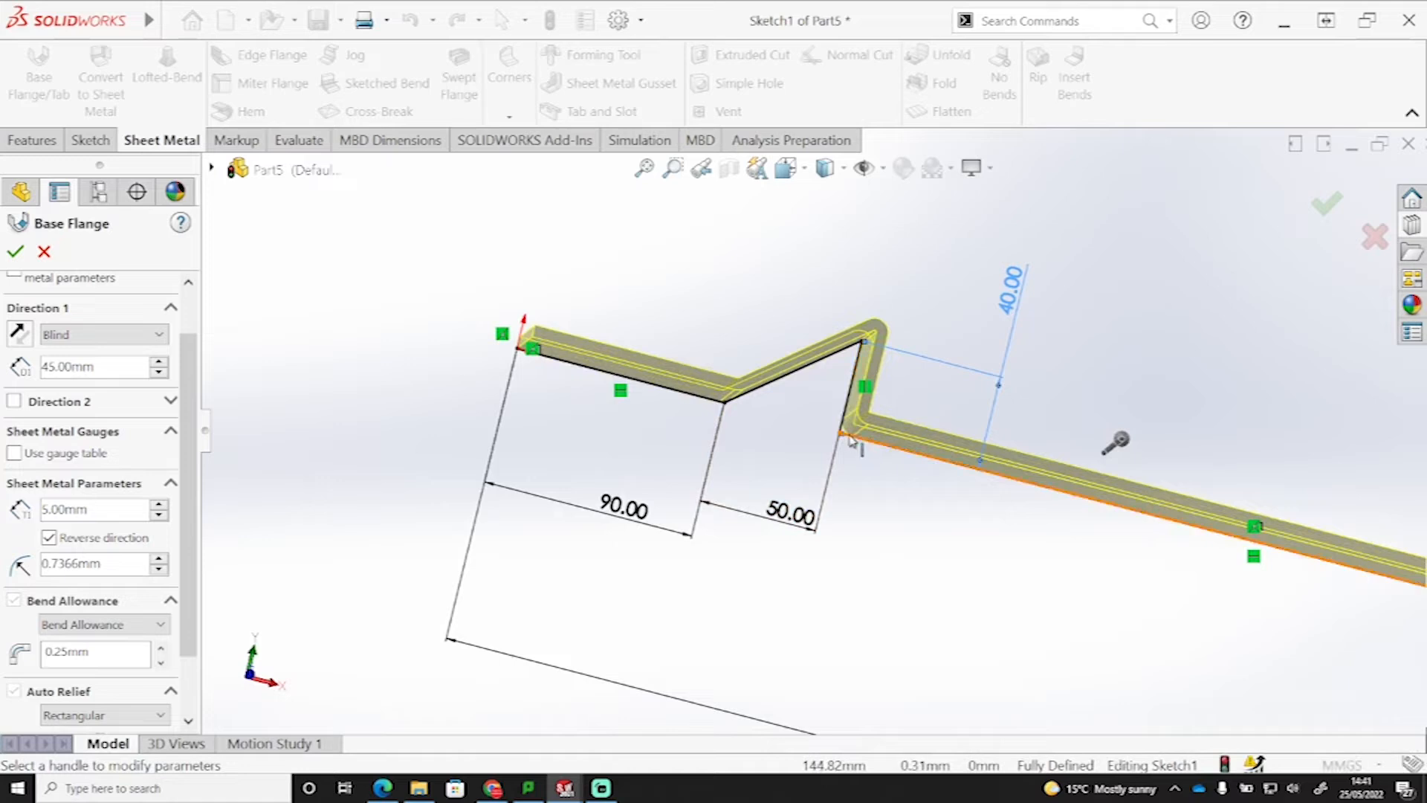
scroll(853, 355, "up", 1)
scroll(853, 355, "down", 5)
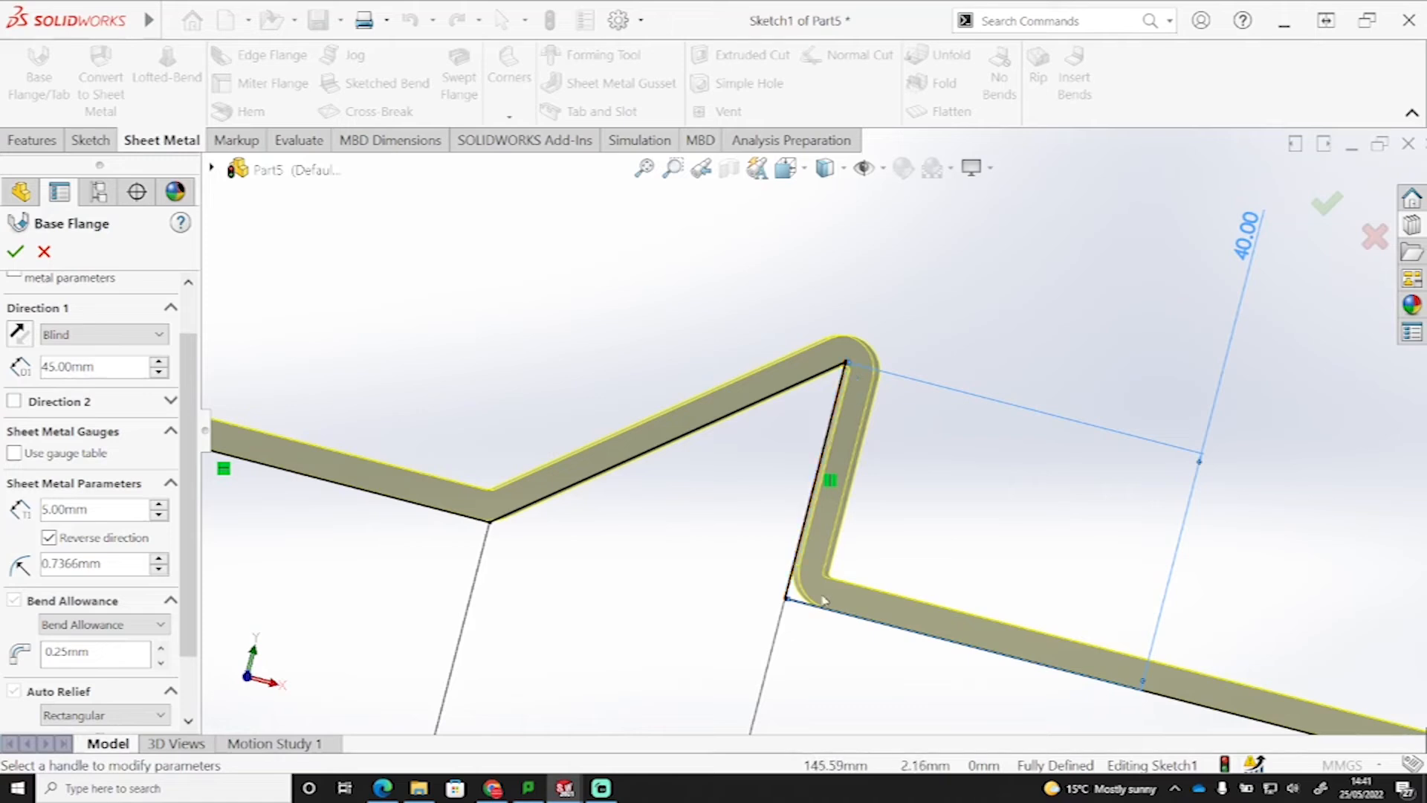
scroll(799, 578, "up", 6)
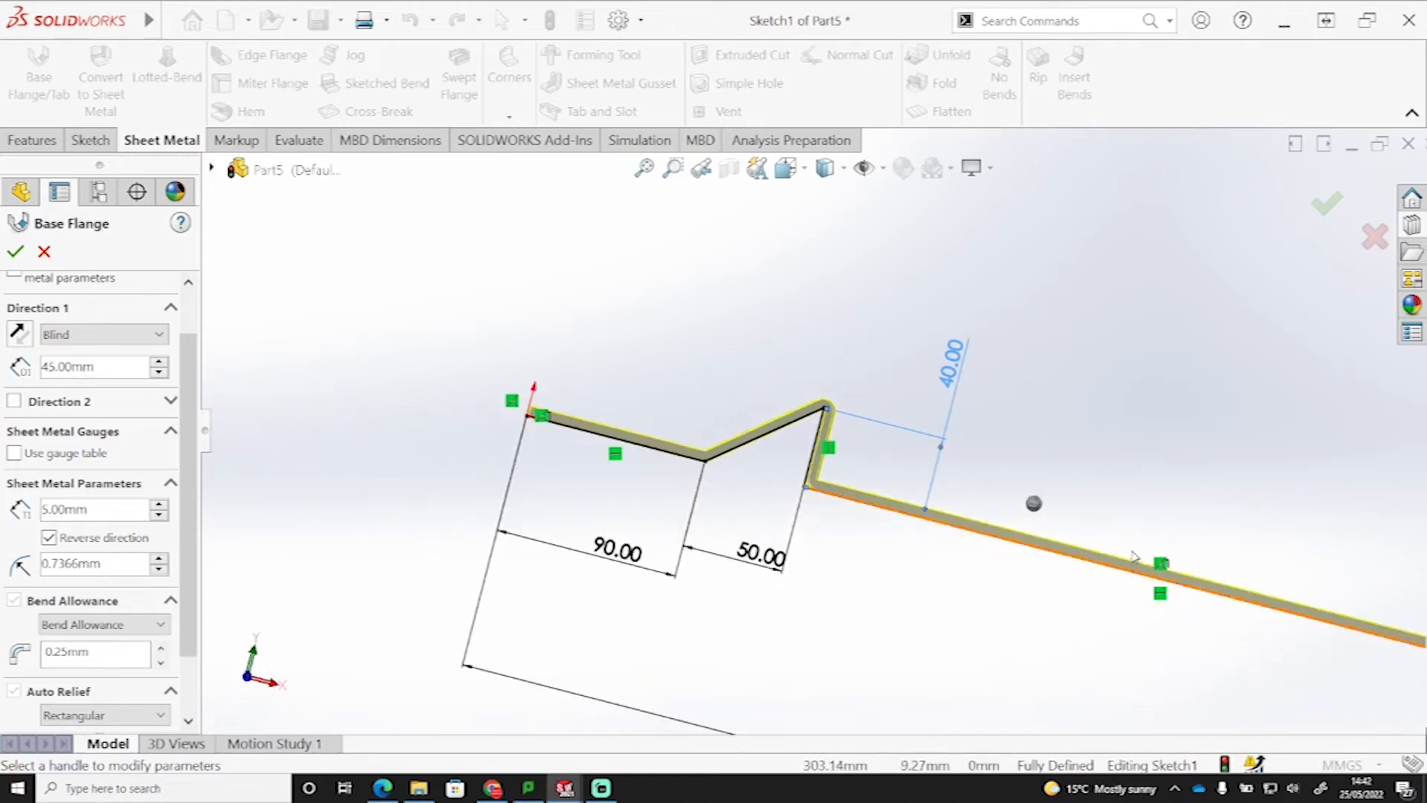
middle_click_drag(616, 409, 571, 508)
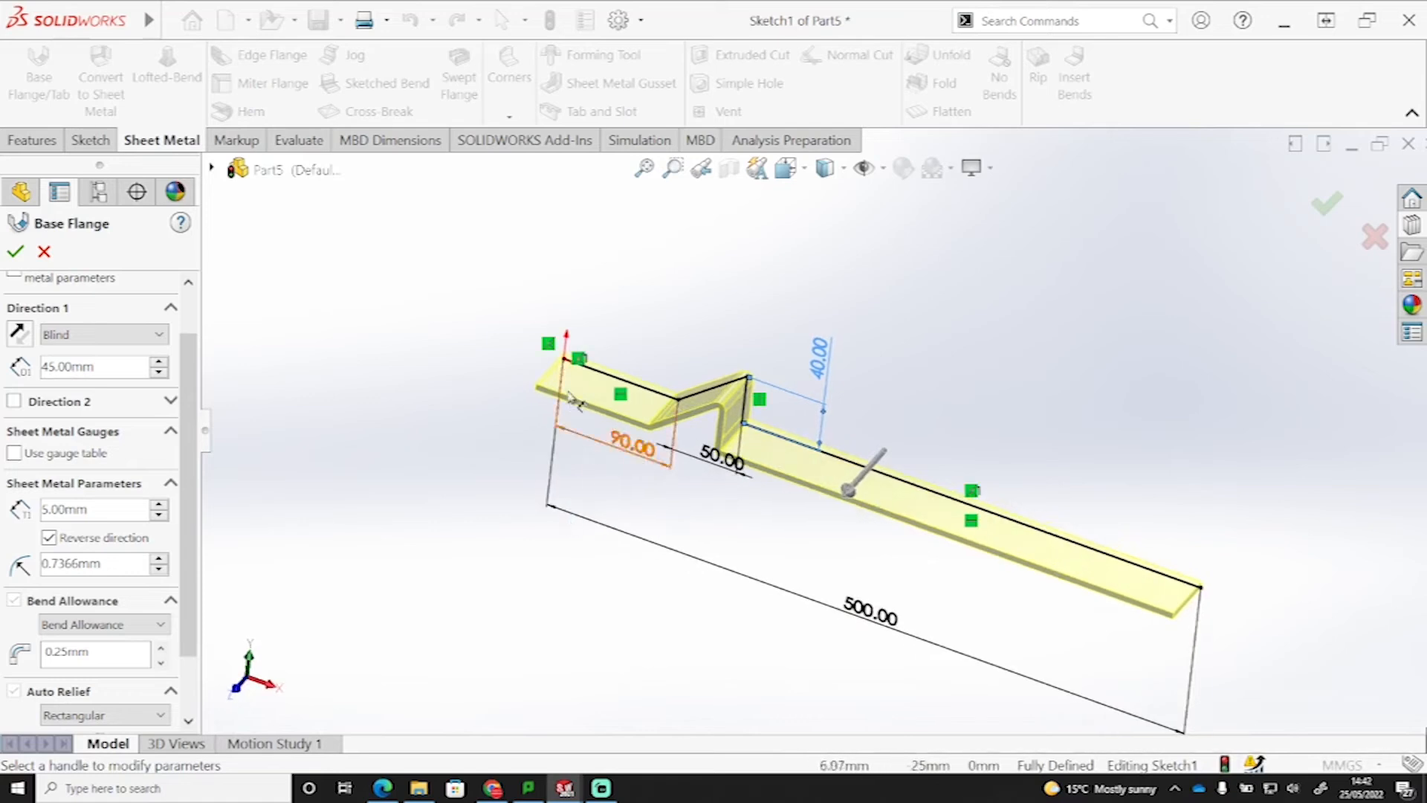
left_click(1328, 202)
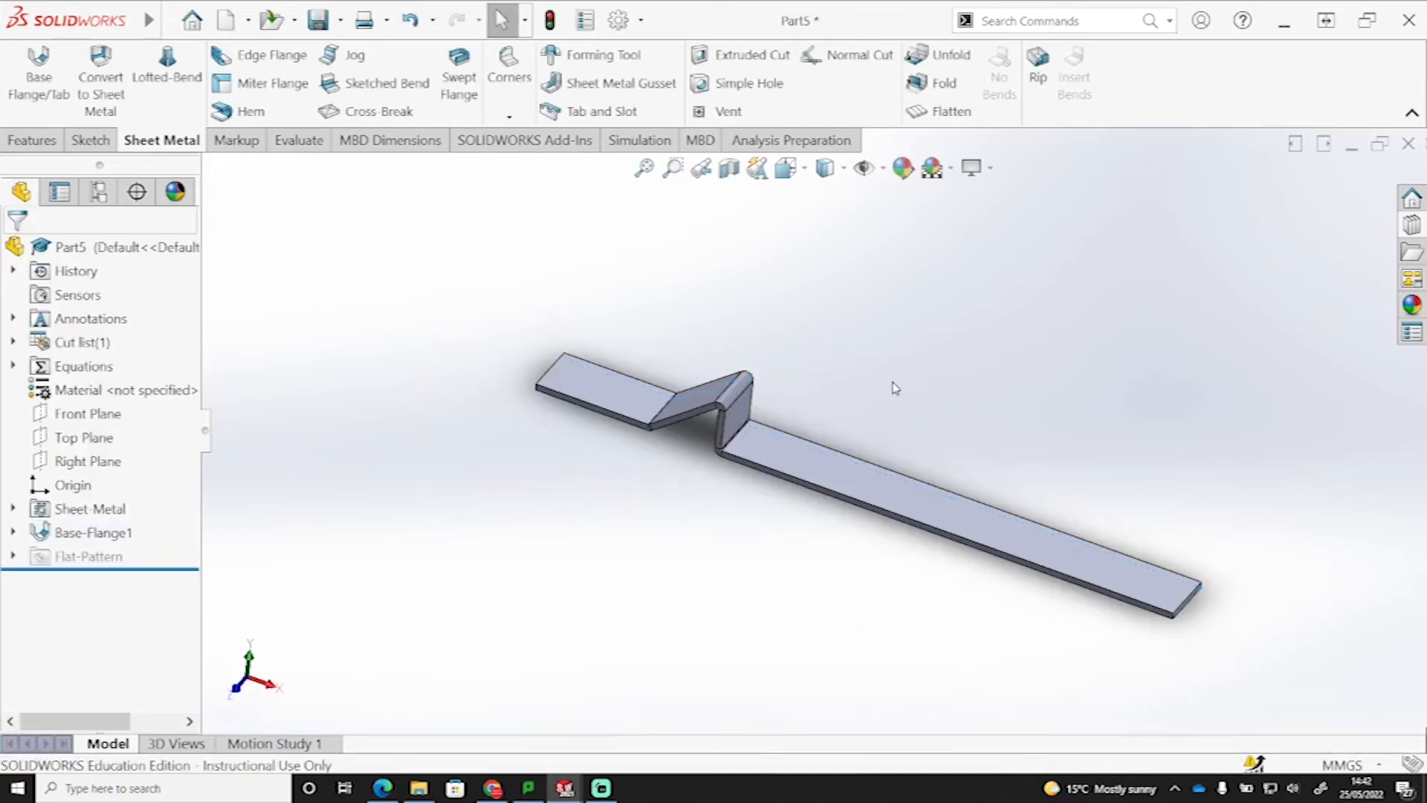
- Start a new sketch on the upper flat face of the flange's short 90 mm end section
scroll(892, 408, "down", 3)
middle_click_drag(892, 408, 930, 526)
scroll(930, 535, "up", 4)
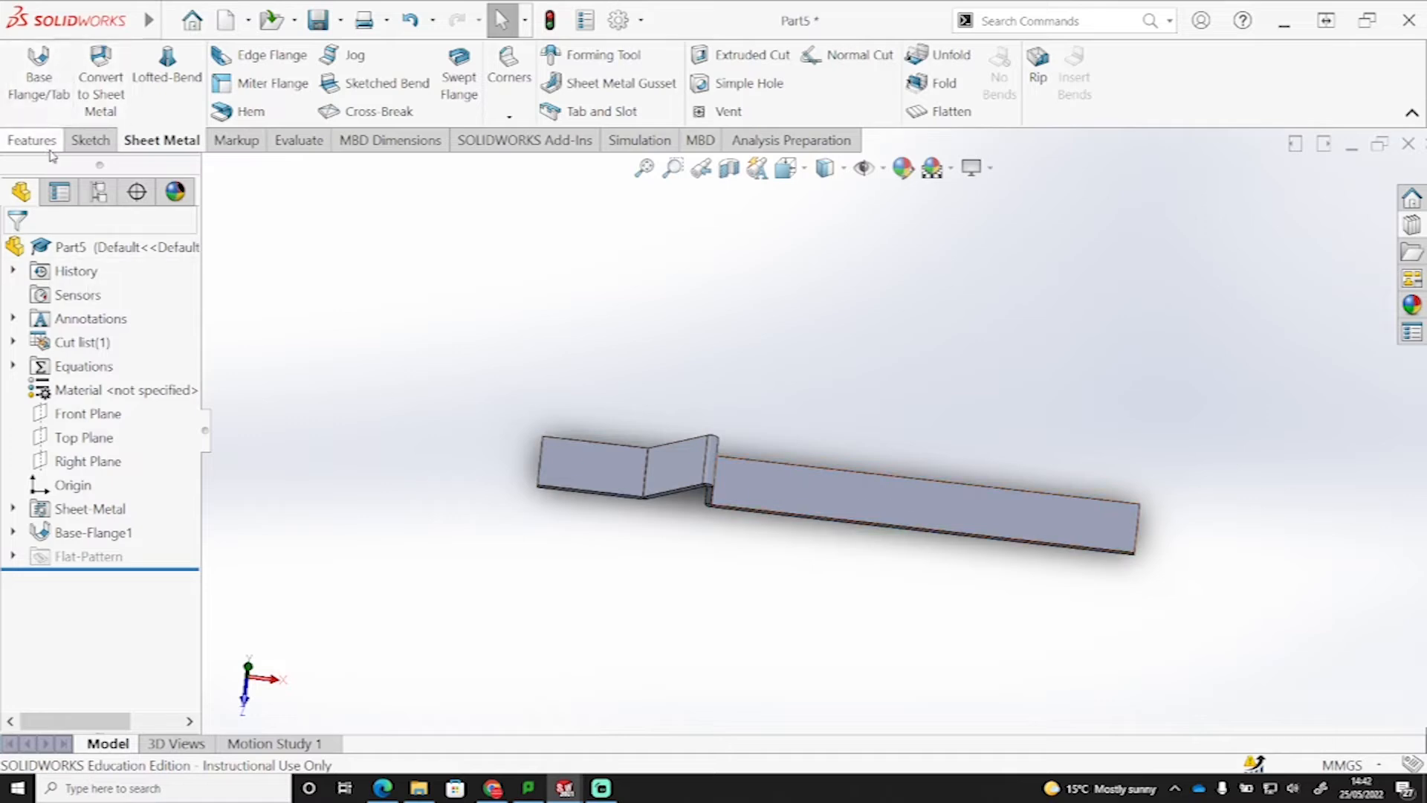
left_click(579, 459)
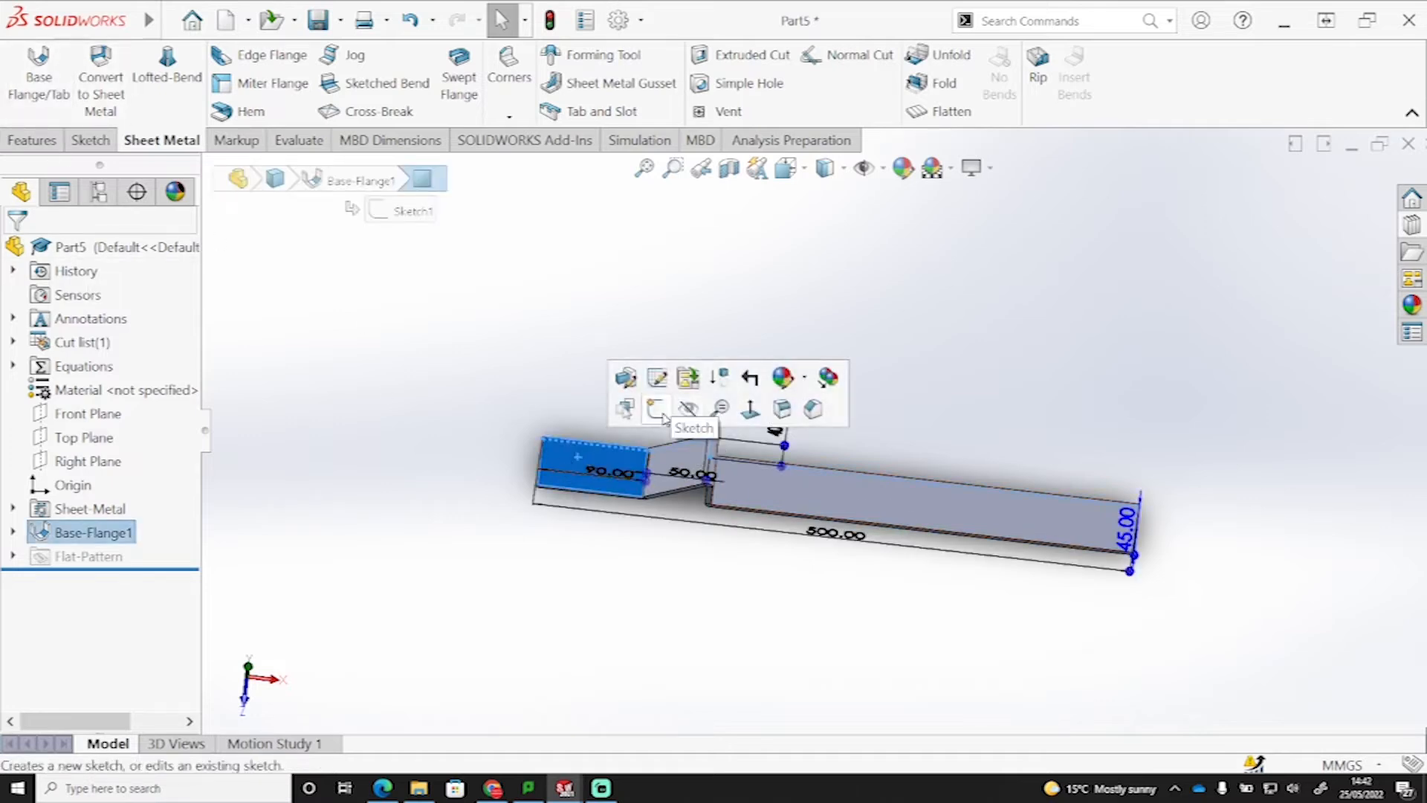
left_click(656, 408)
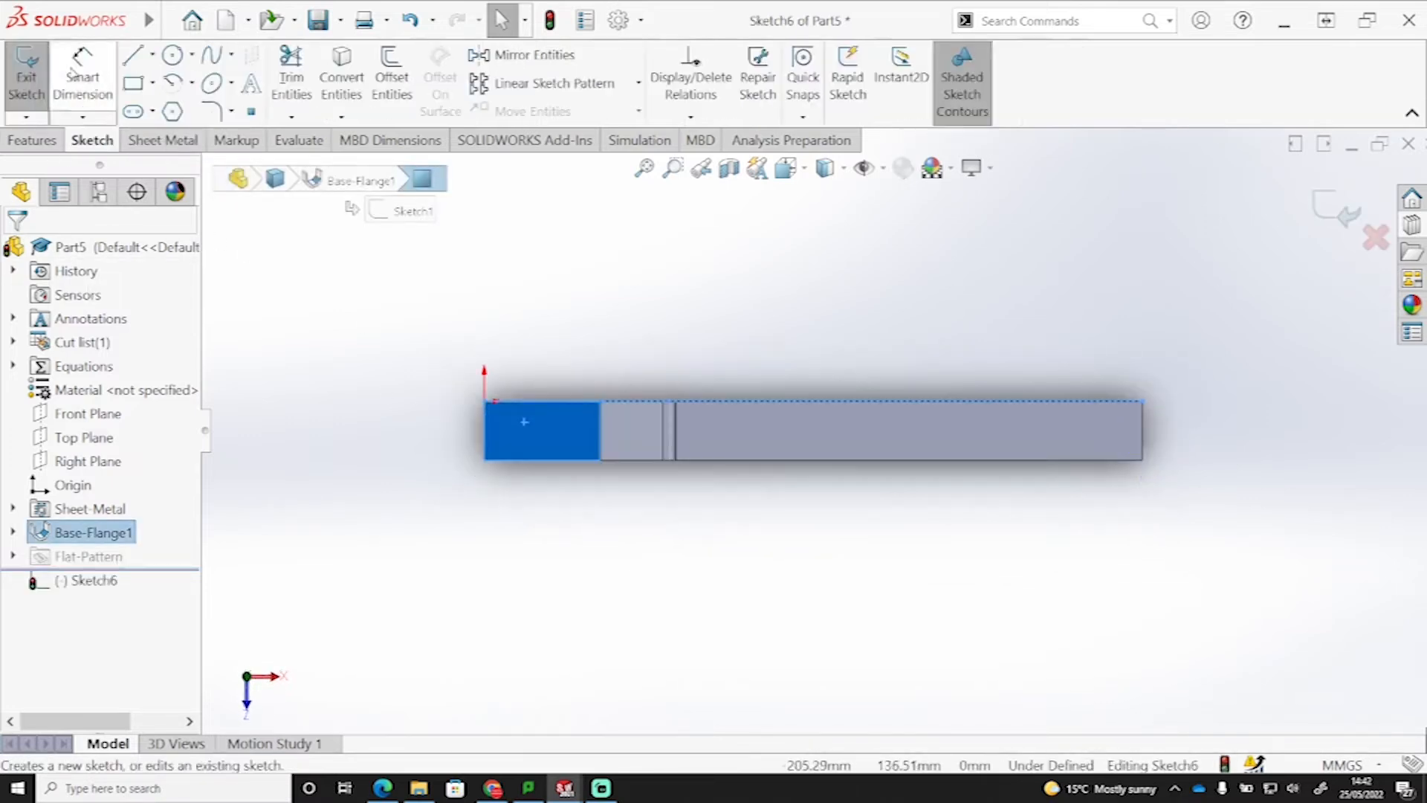
- Draw a horizontal construction centreline along the strip's full length, from the midpoint of one short end edge to the other
left_click(152, 55)
left_click(186, 109)
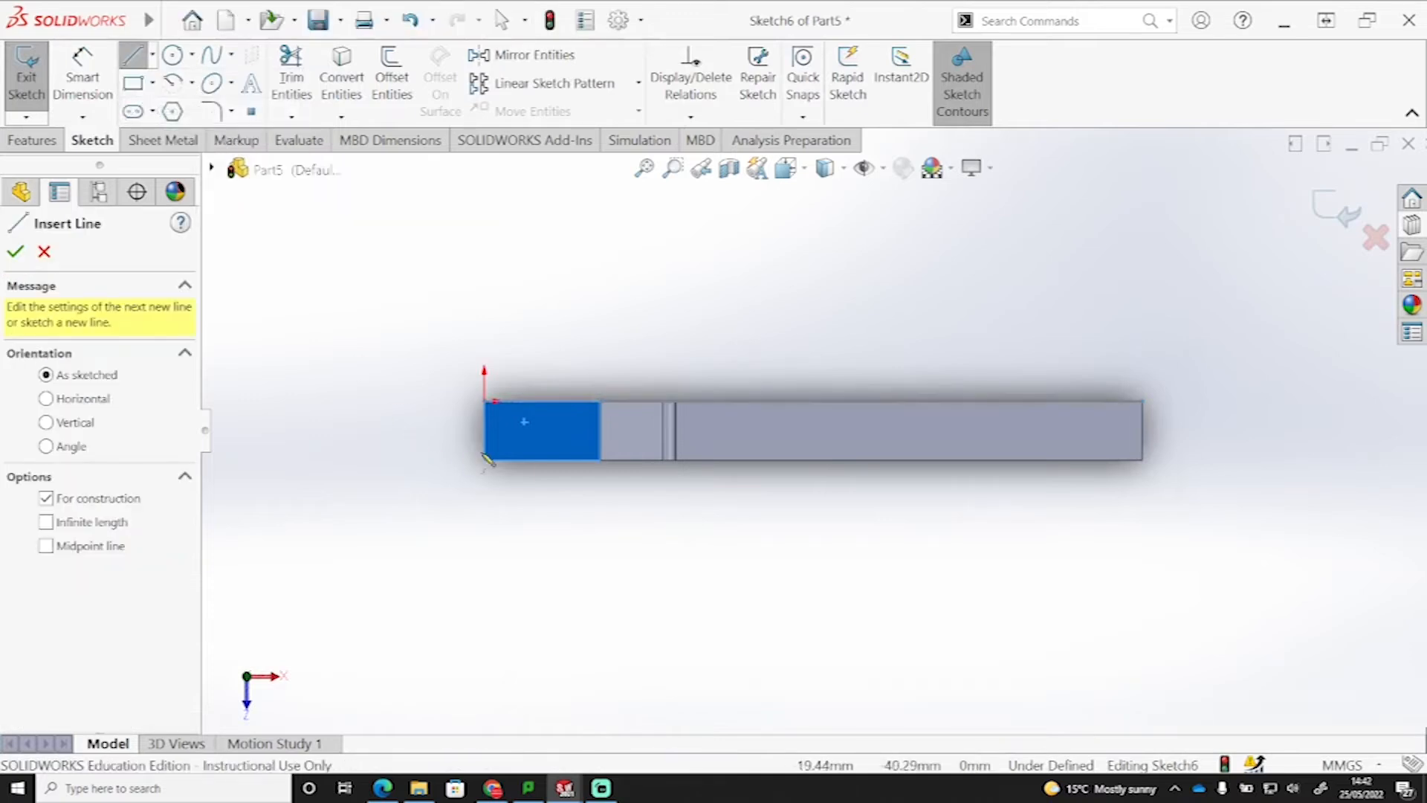
left_click(485, 431)
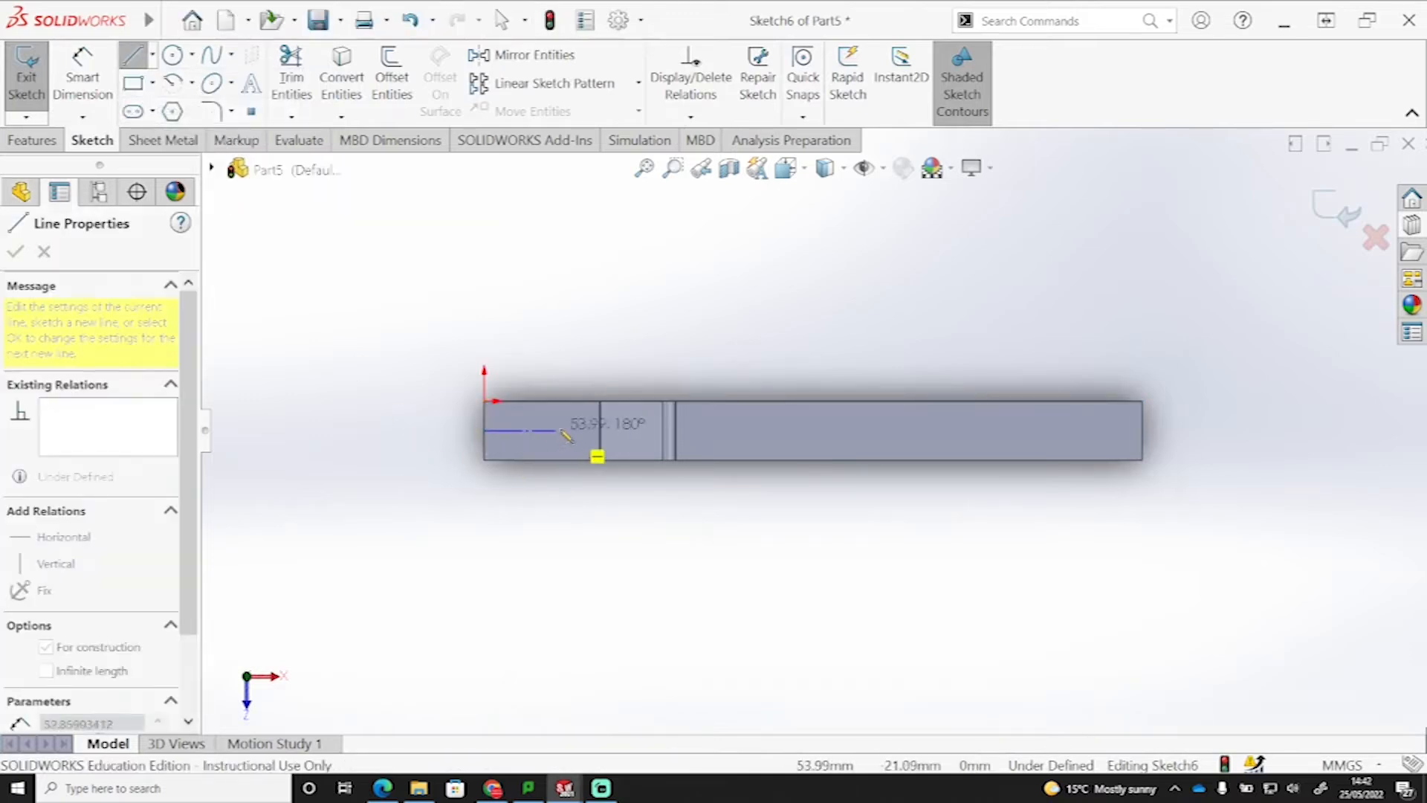
left_click(1145, 432)
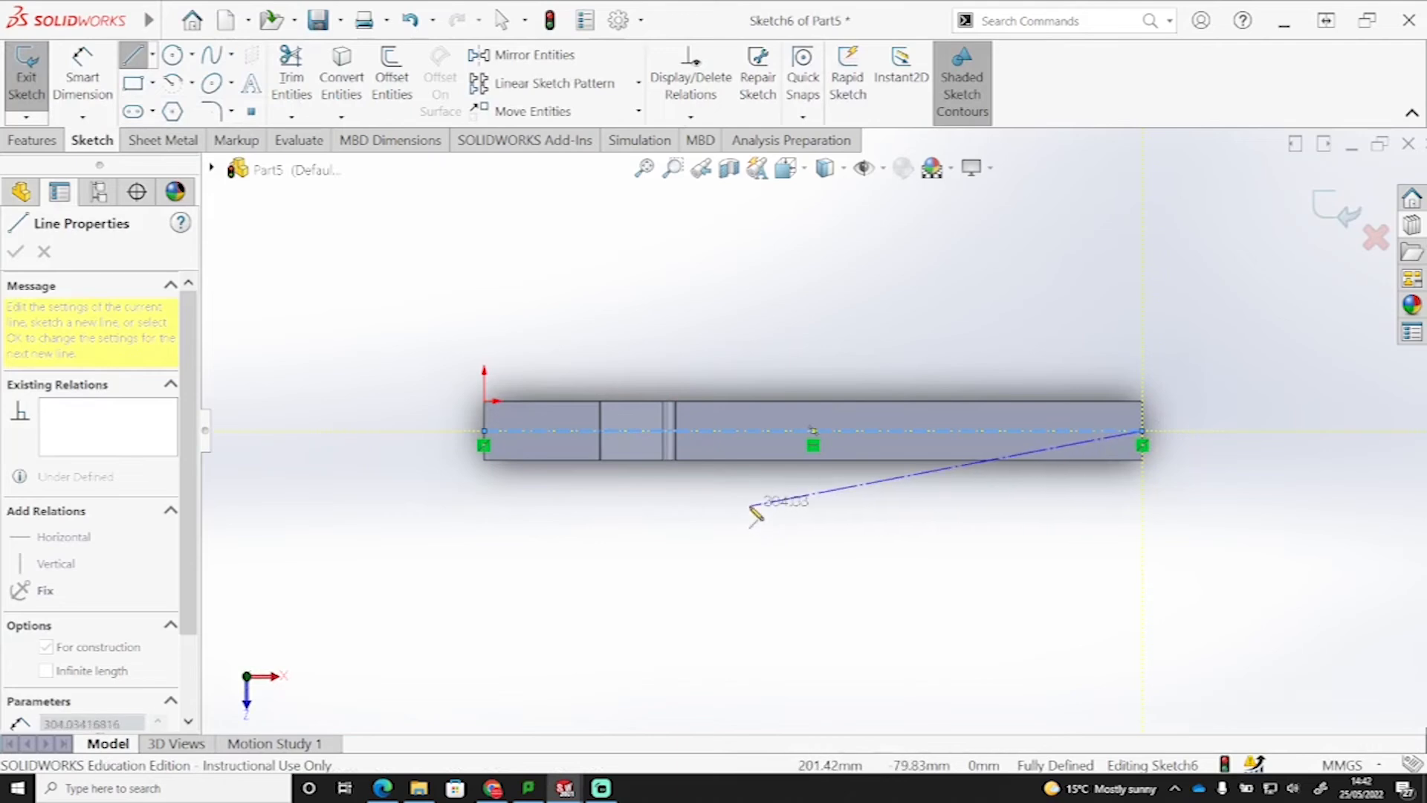
key("Escape")
key("Escape")
- Sketch a small circle on the centreline of the short end section, about 37 mm from its end edge
middle_click_drag(771, 494, 771, 293)
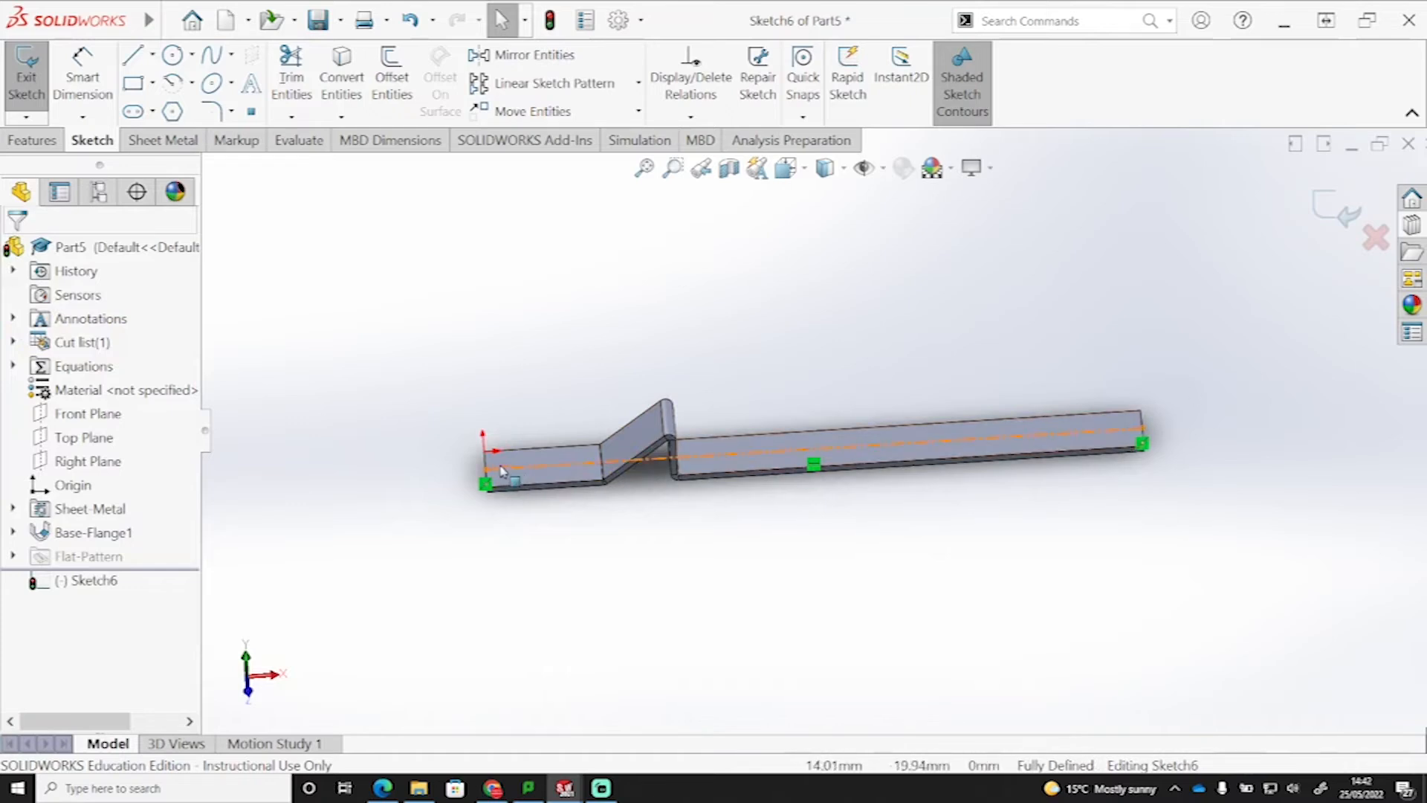
key("space")
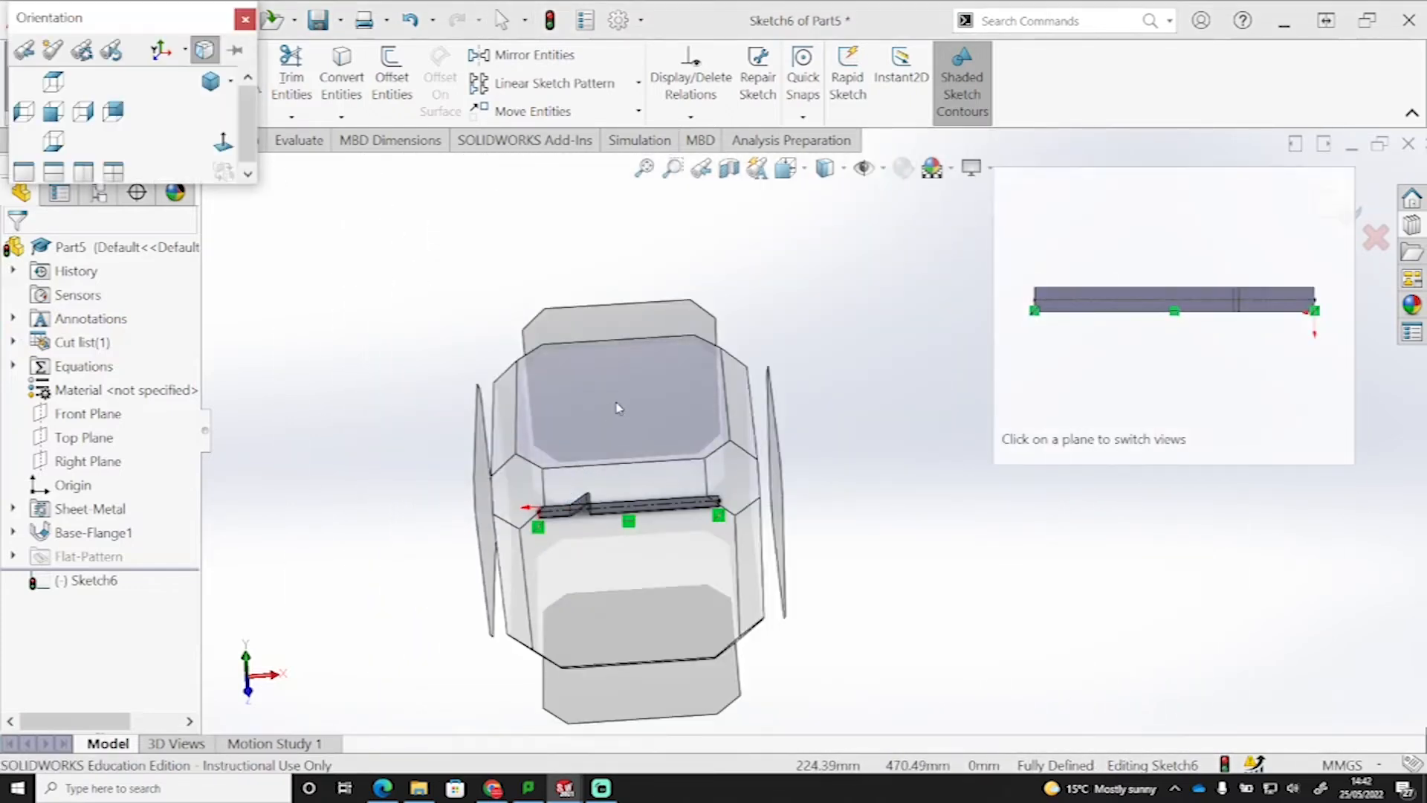
left_click(617, 408)
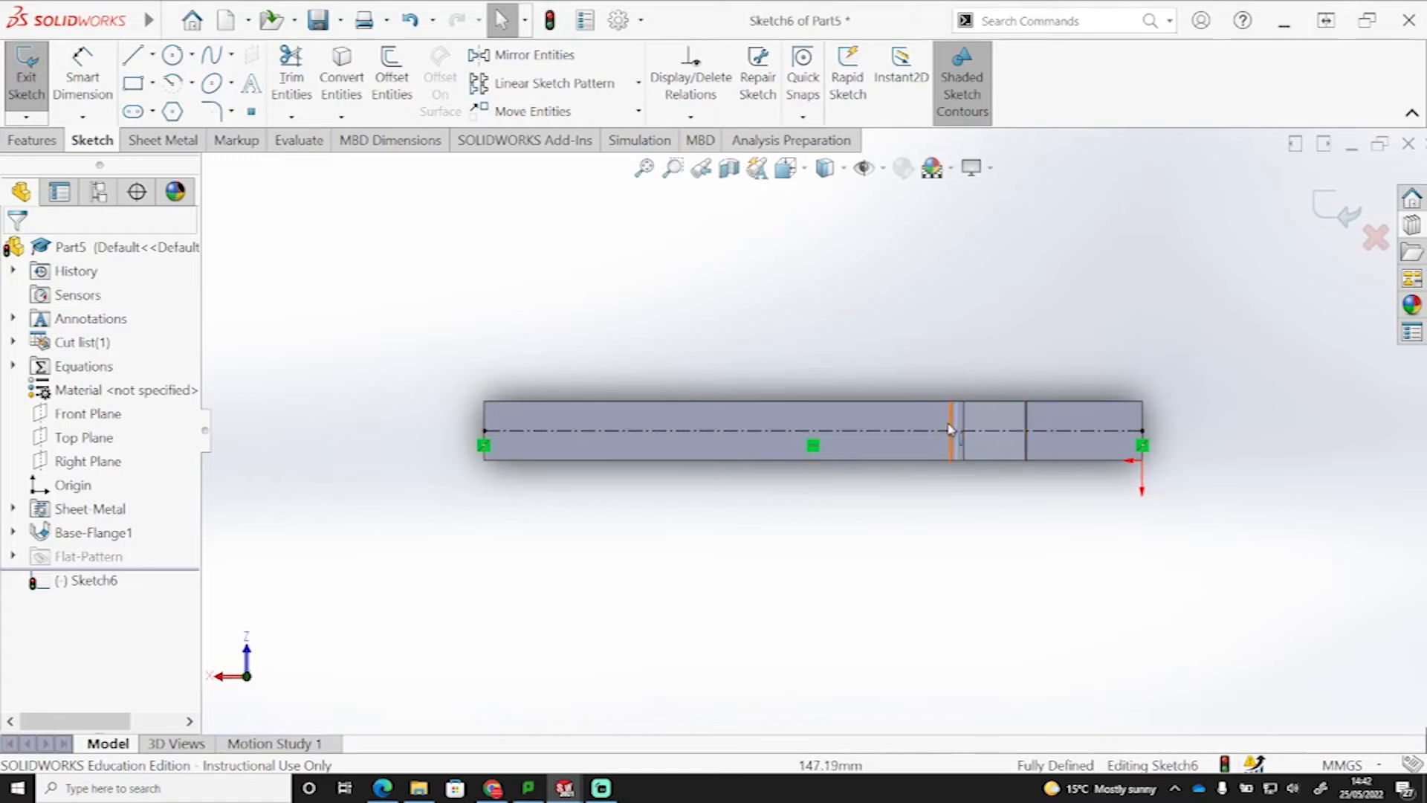
scroll(1091, 437, "down", 2)
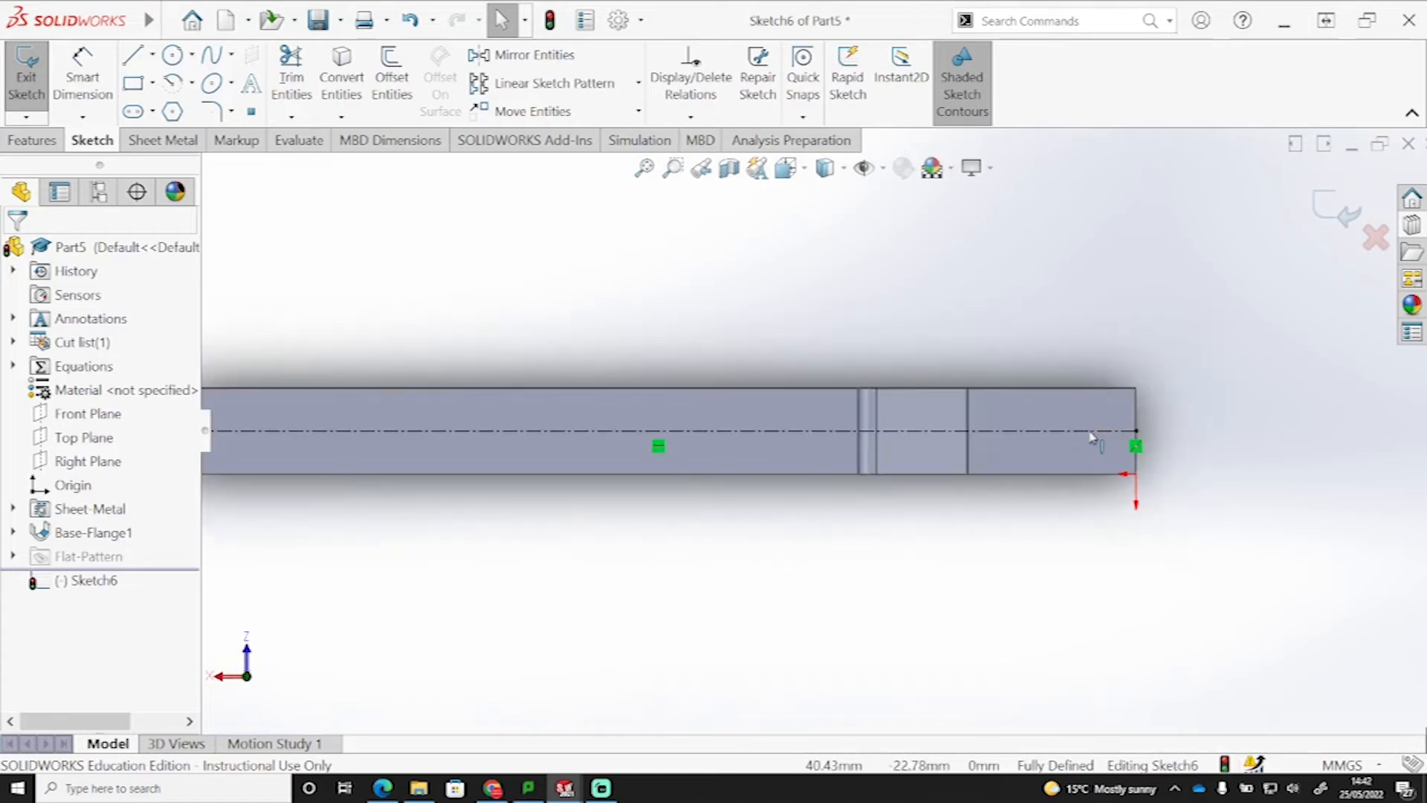
left_click(175, 58)
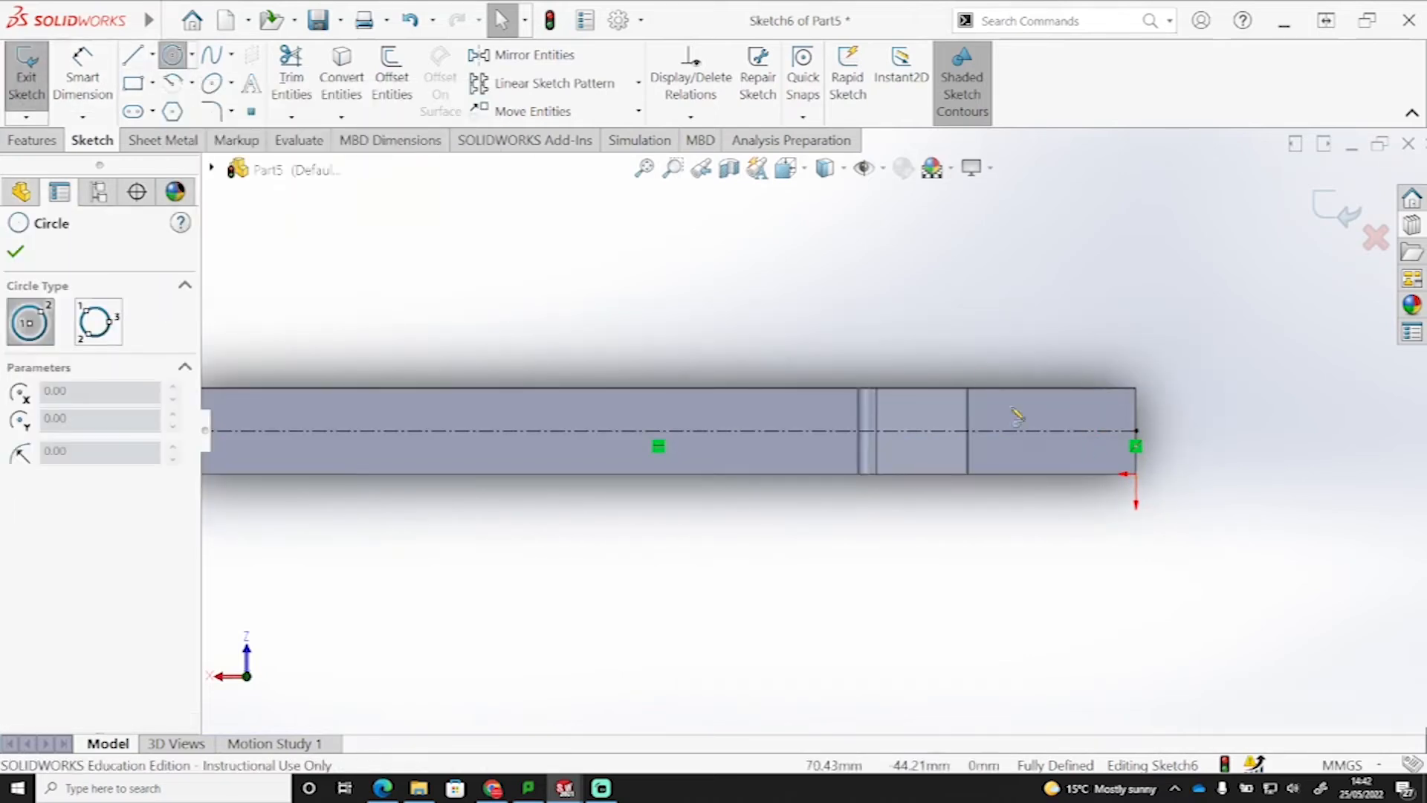
left_click(1066, 431)
left_click(1080, 435)
key("Escape")
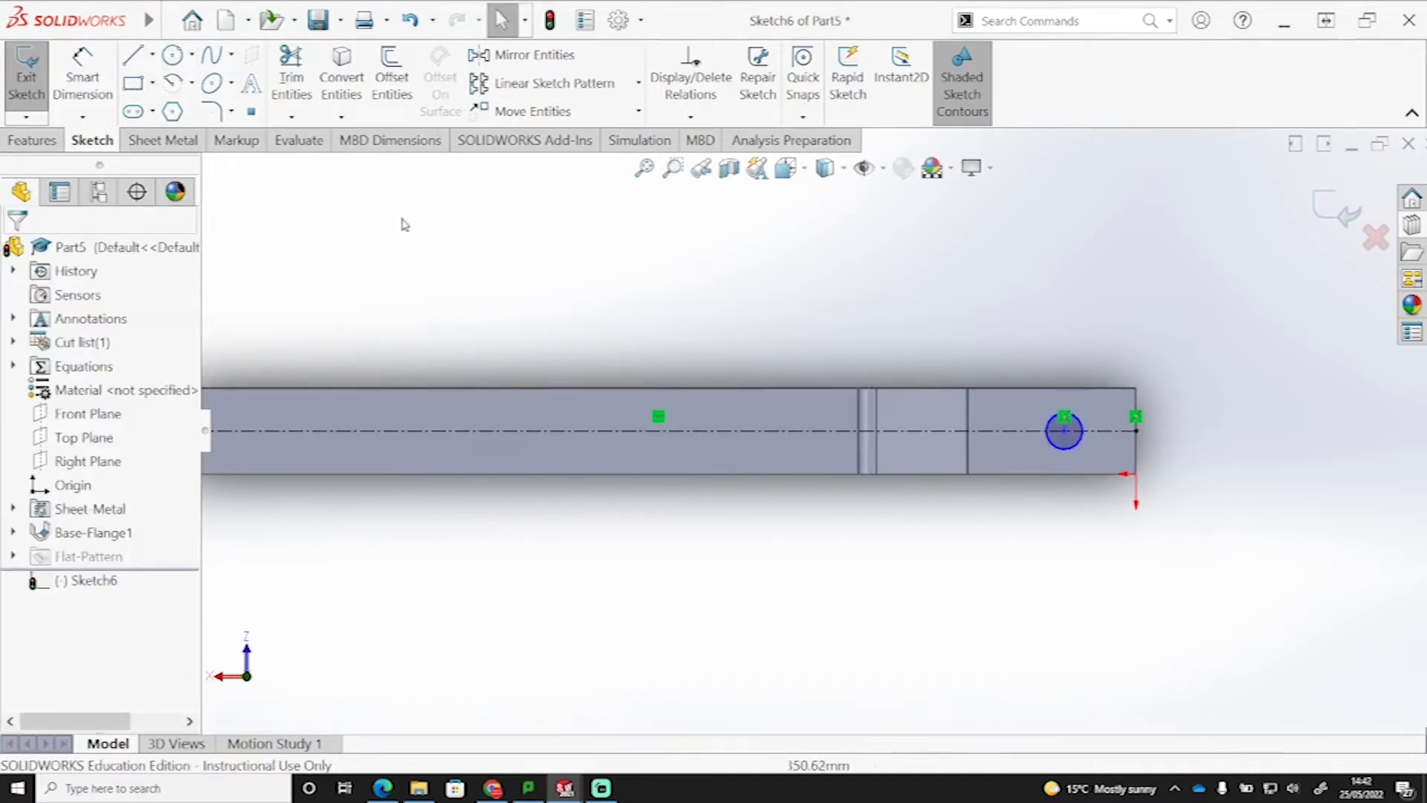
- Sketch a straight slot on the centreline of the long section, about 83 mm between centres and 27 mm wide
left_click(135, 113)
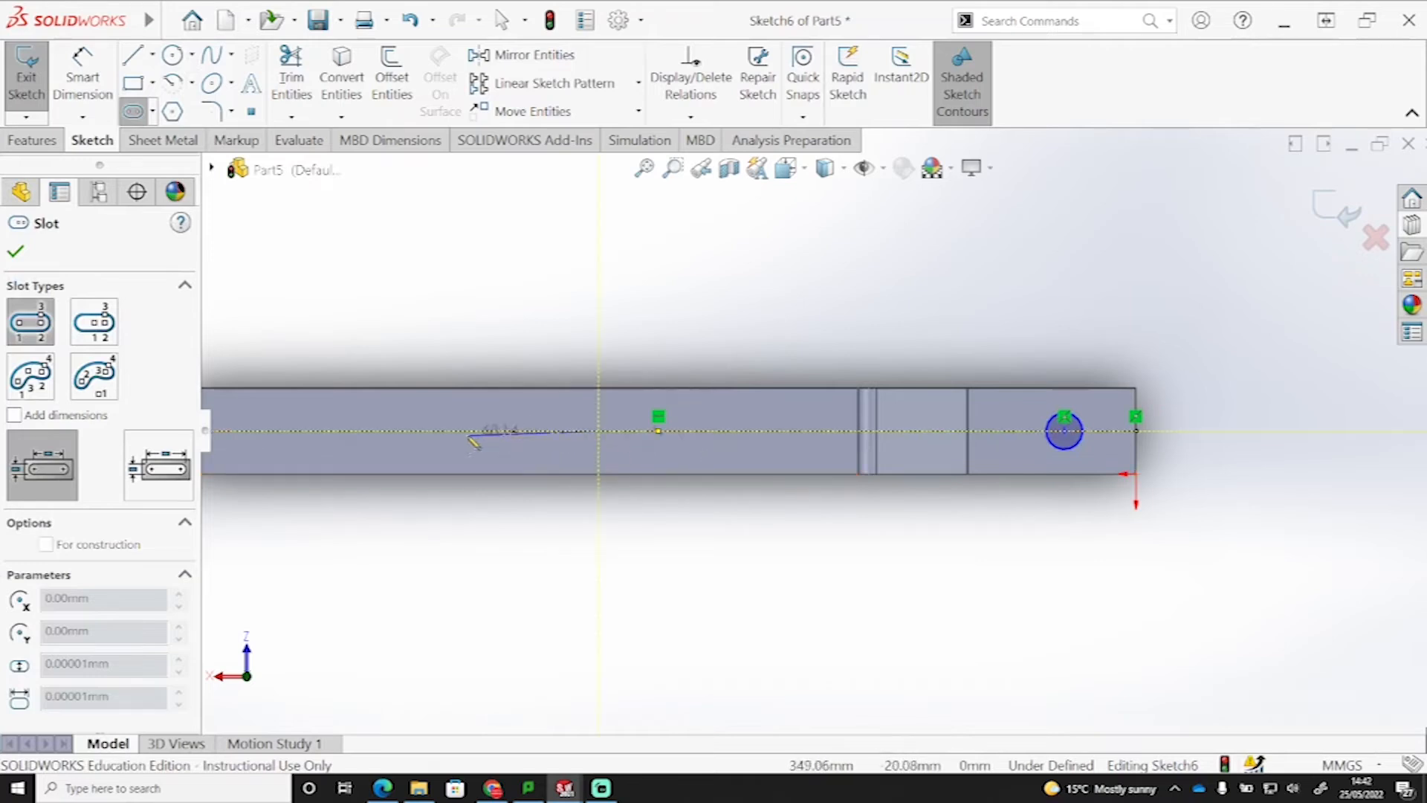
left_click(440, 431)
left_click(525, 414)
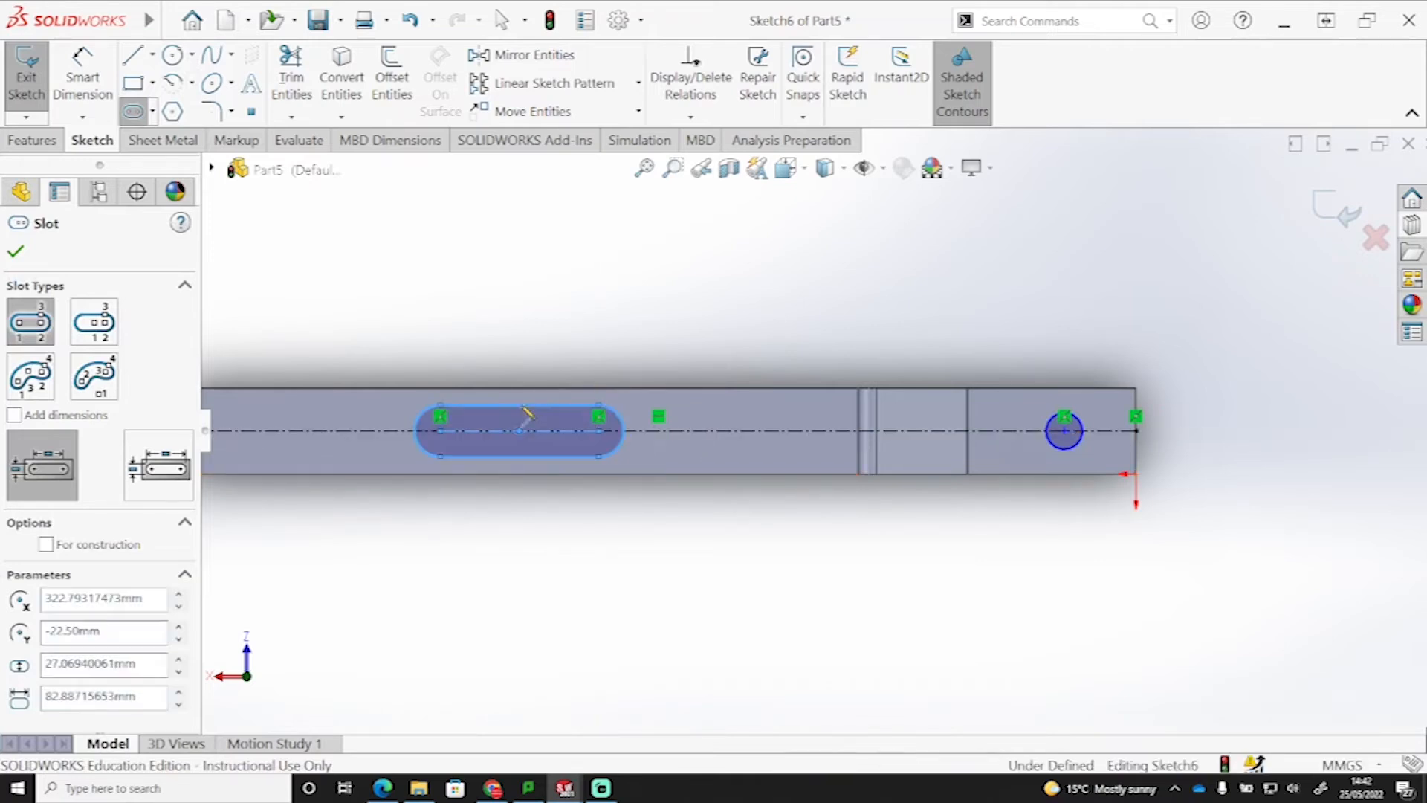
key("Escape")
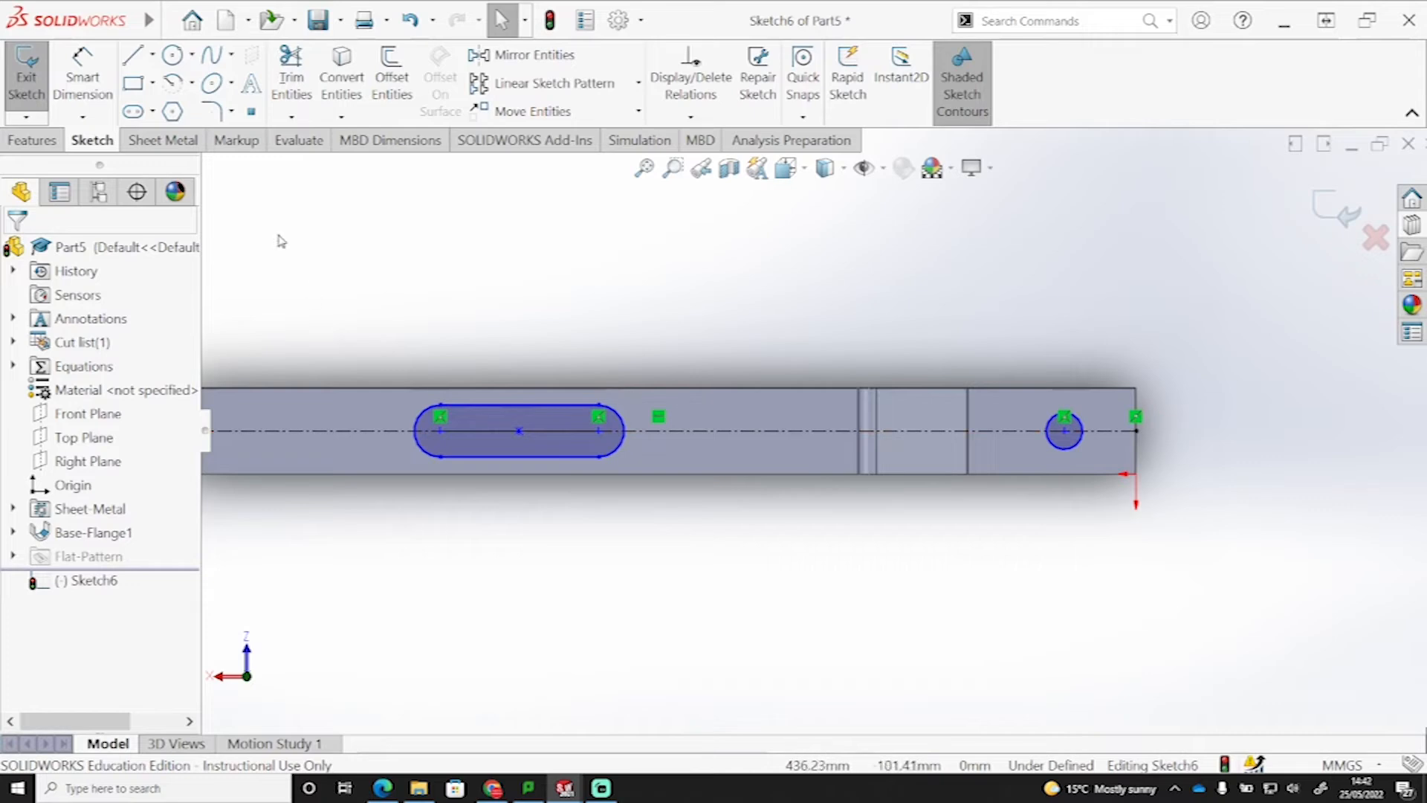
- Dimension the circle's centre 45 mm from the end edge of the short section
left_click(91, 70)
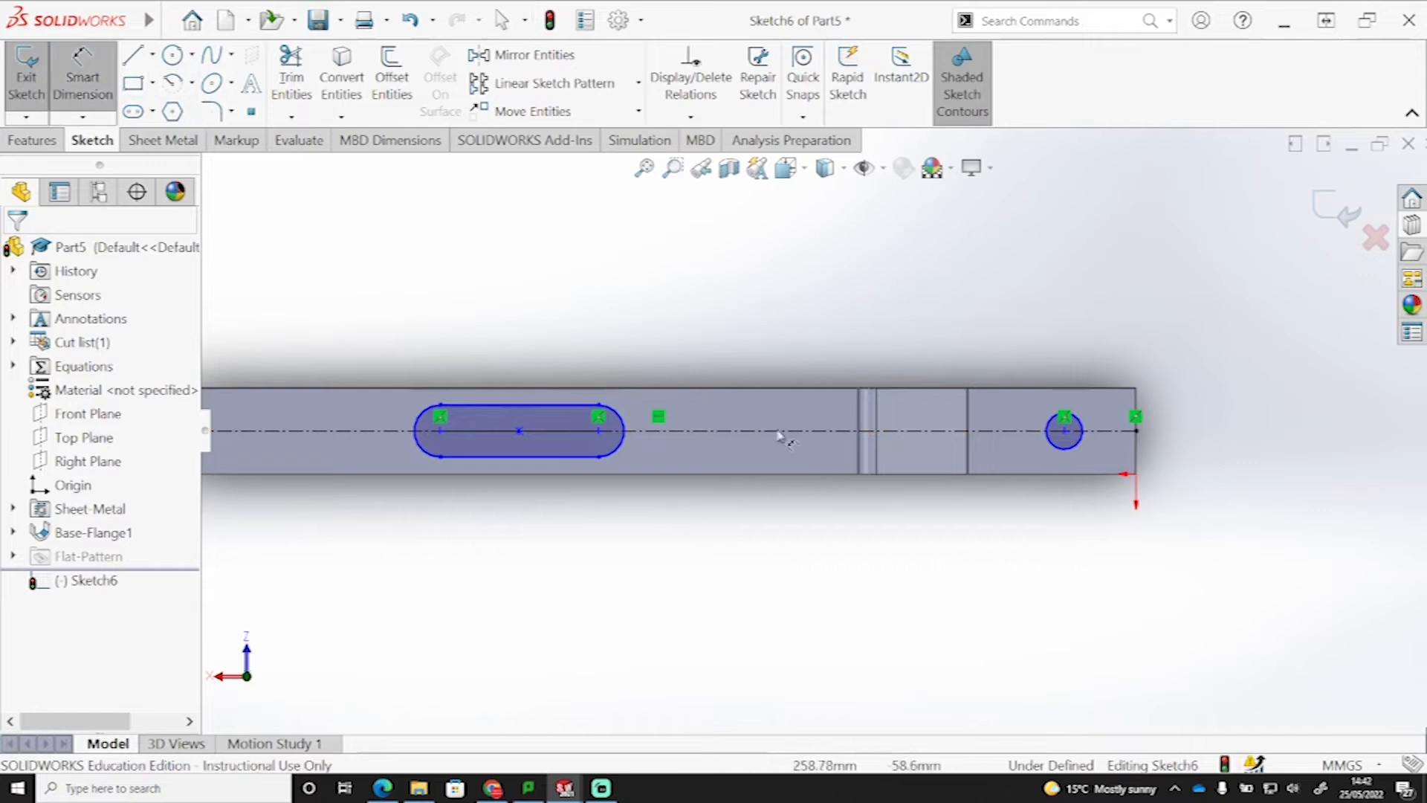
left_click(1065, 433)
left_click(1136, 457)
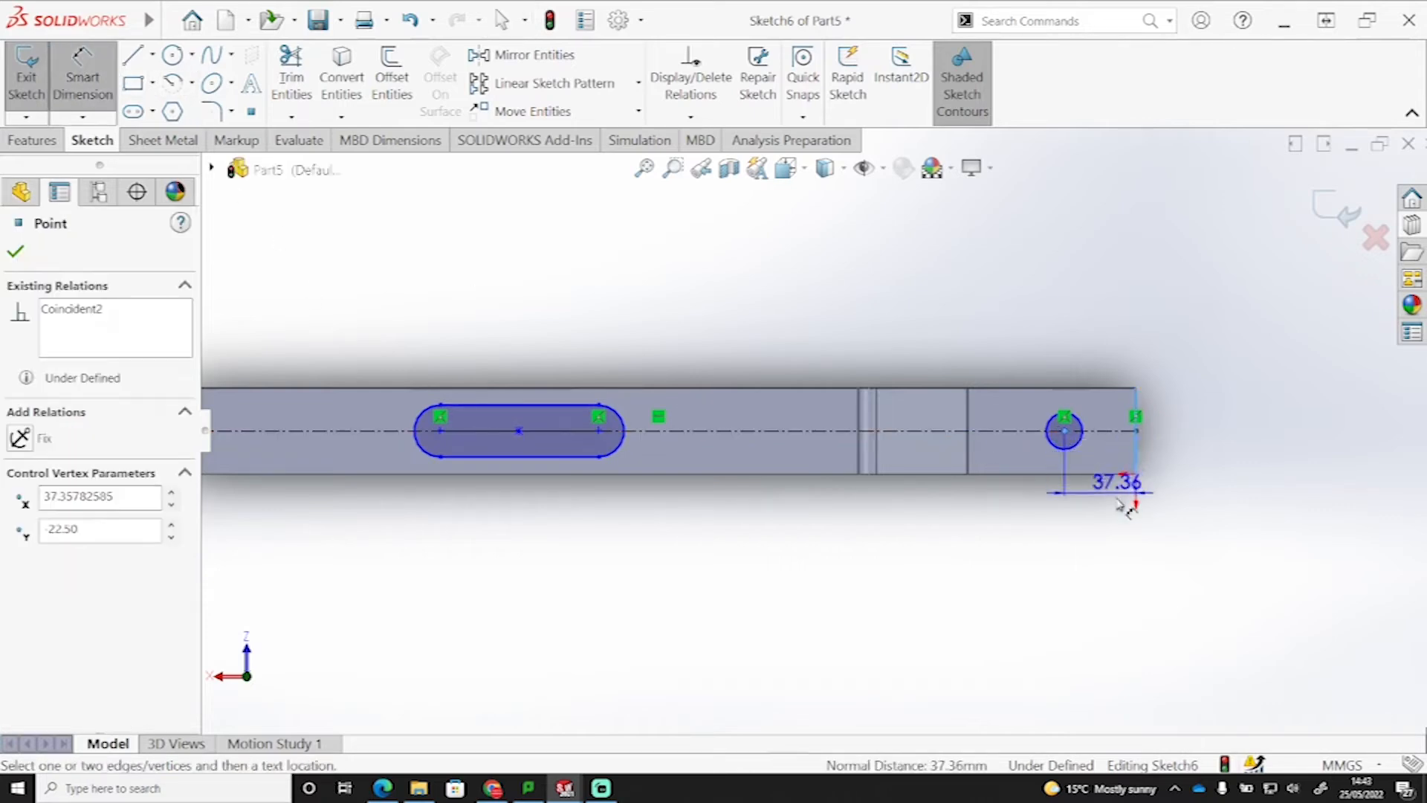
left_click(1117, 527)
type("45")
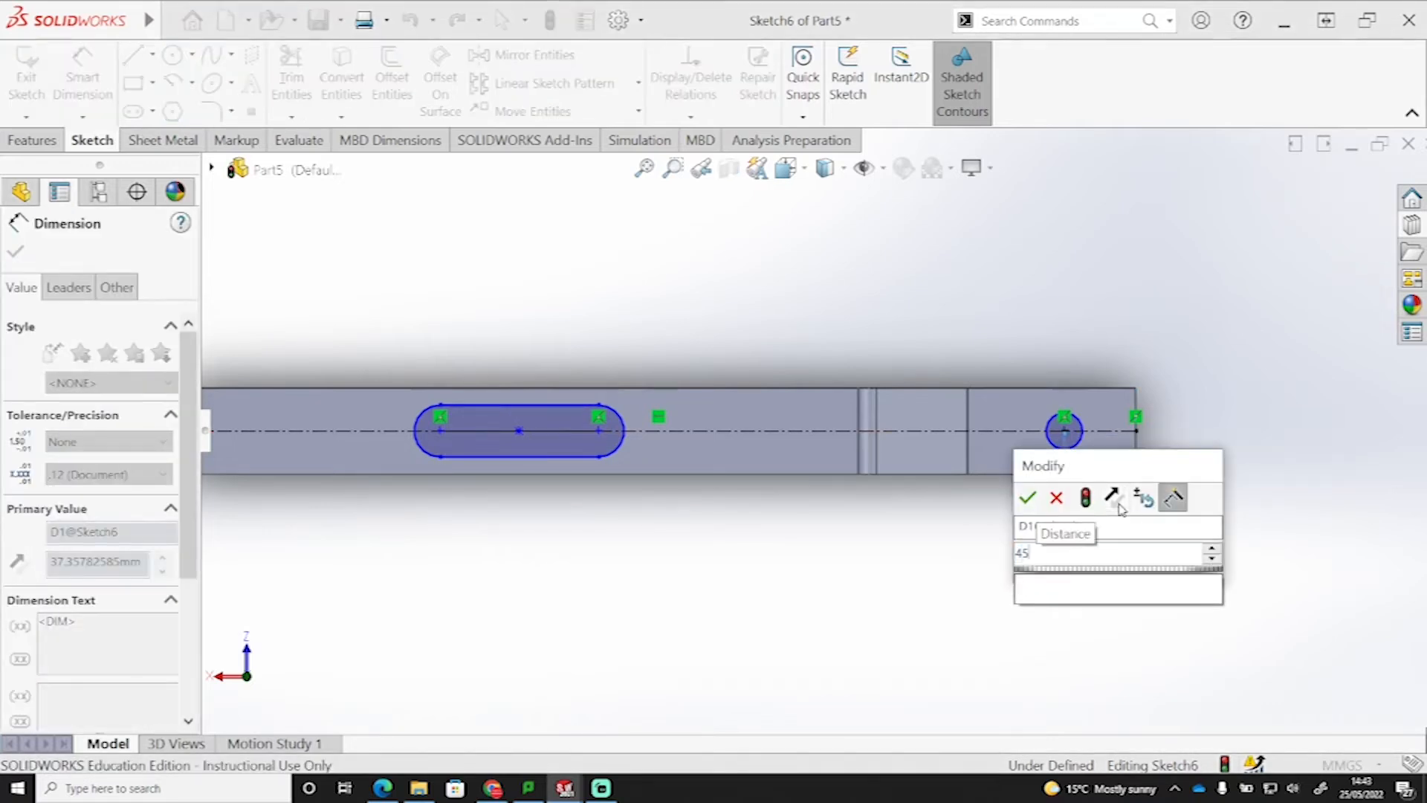
key("Return")
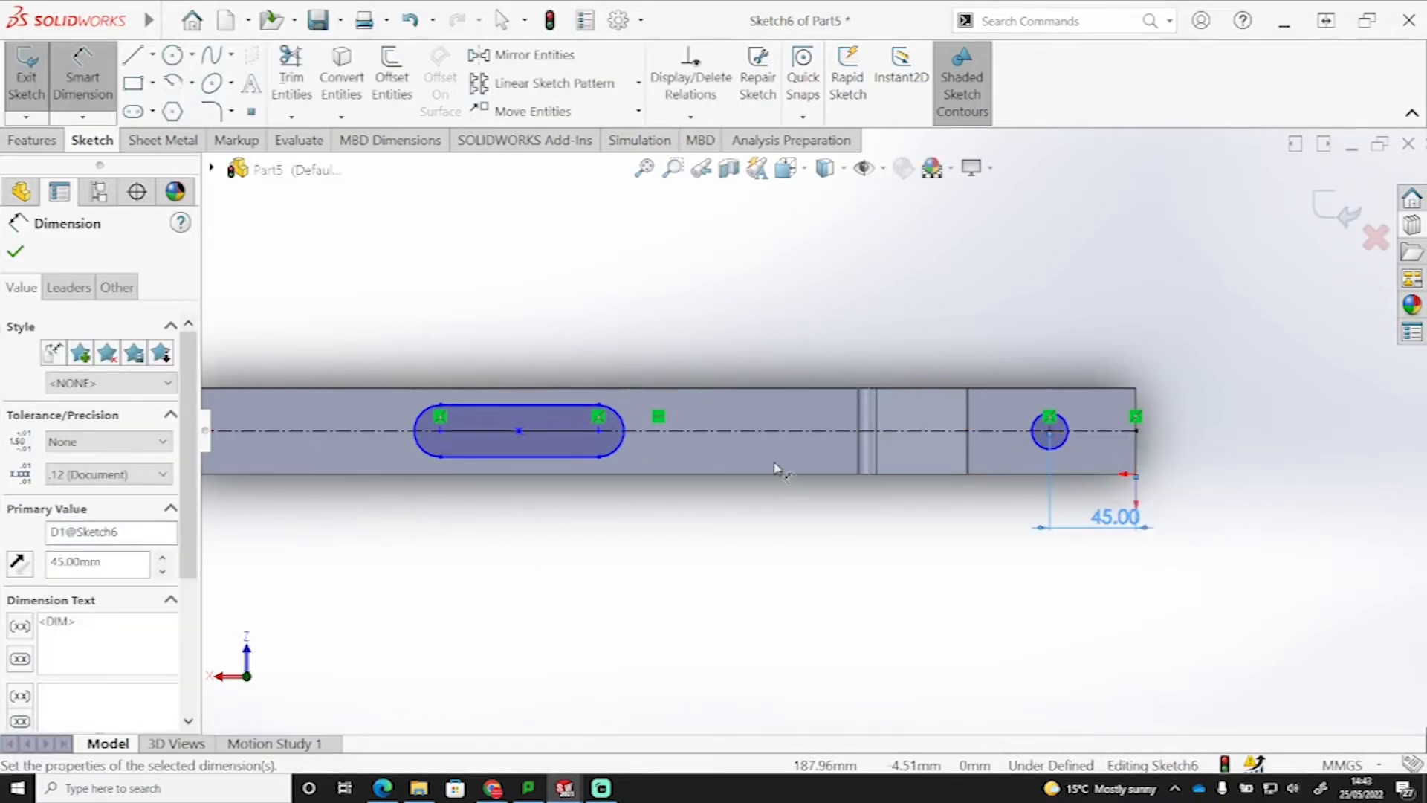
- Dimension the slot's nearer arc centre 300 mm from the same end edge
left_click(587, 450)
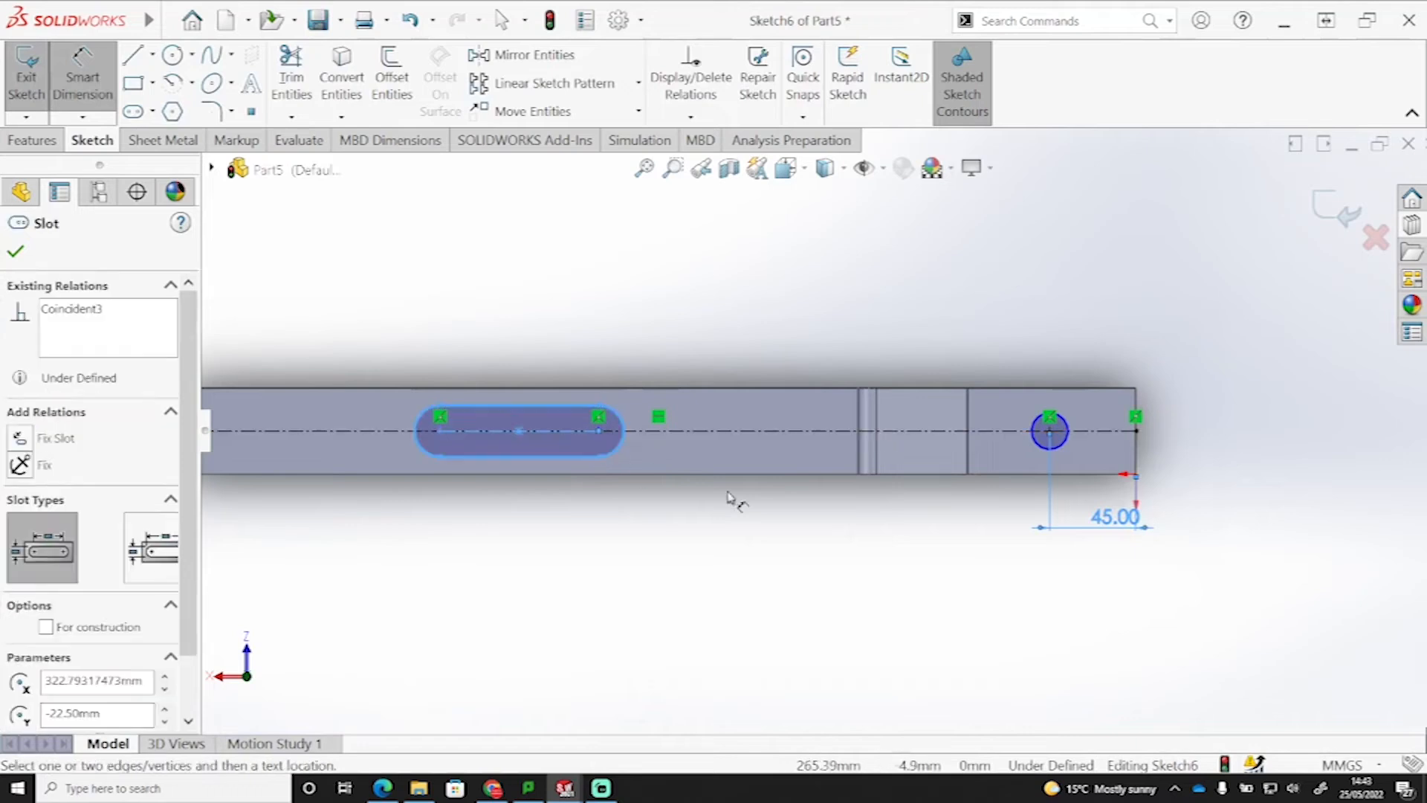
left_click(1136, 463)
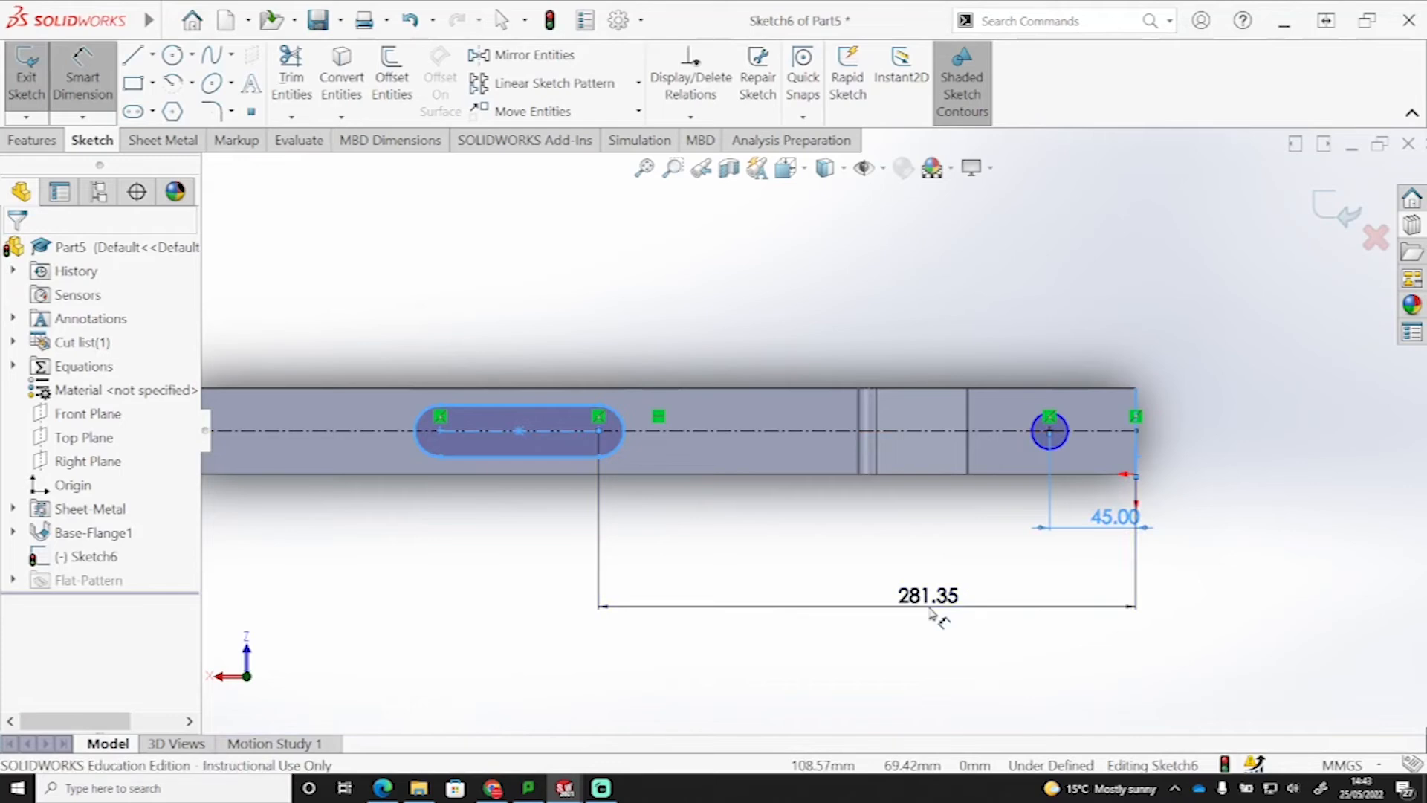
left_click(930, 614)
type("300")
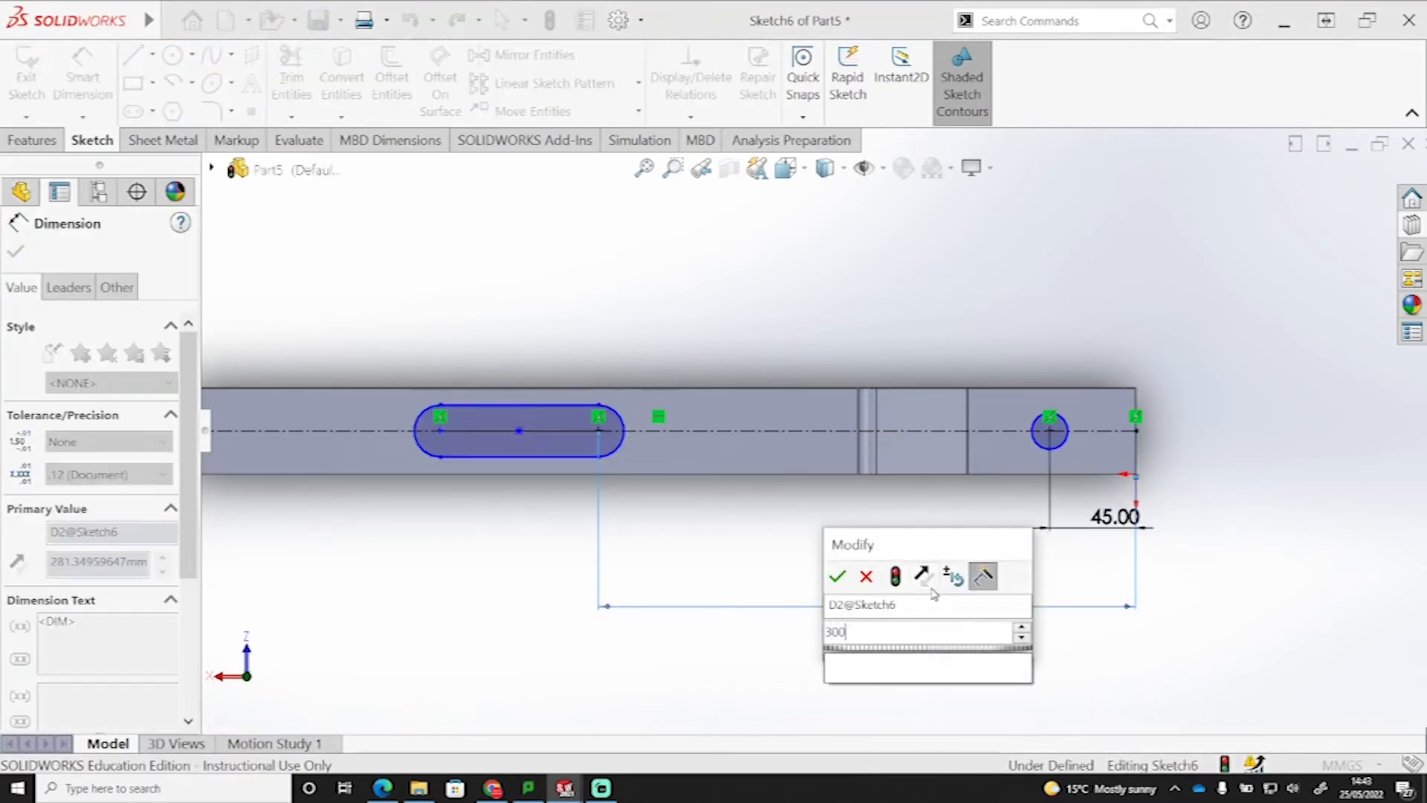
key("Return")
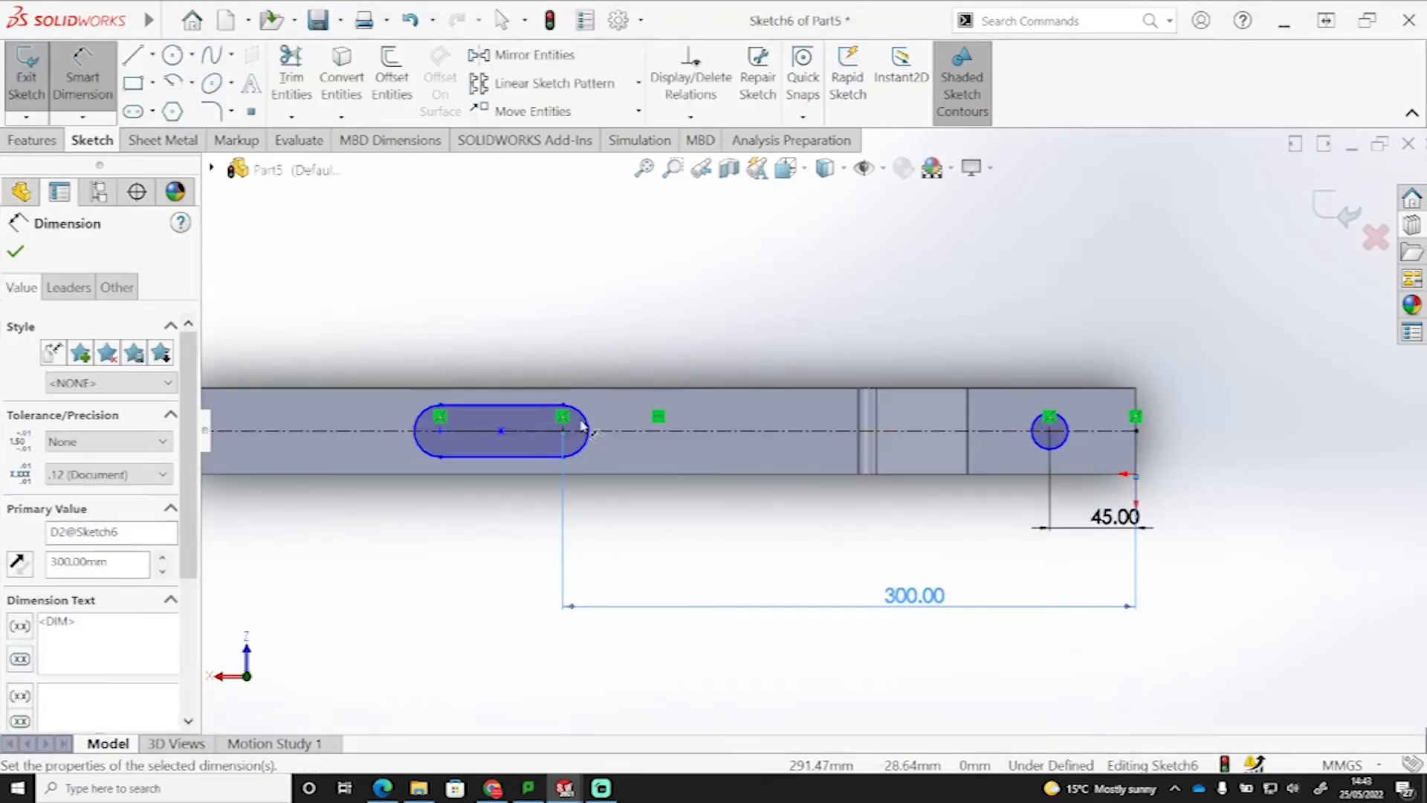
- Dimension the slot's end arc with a radius of 6 mm
left_click(585, 421)
left_click(632, 360)
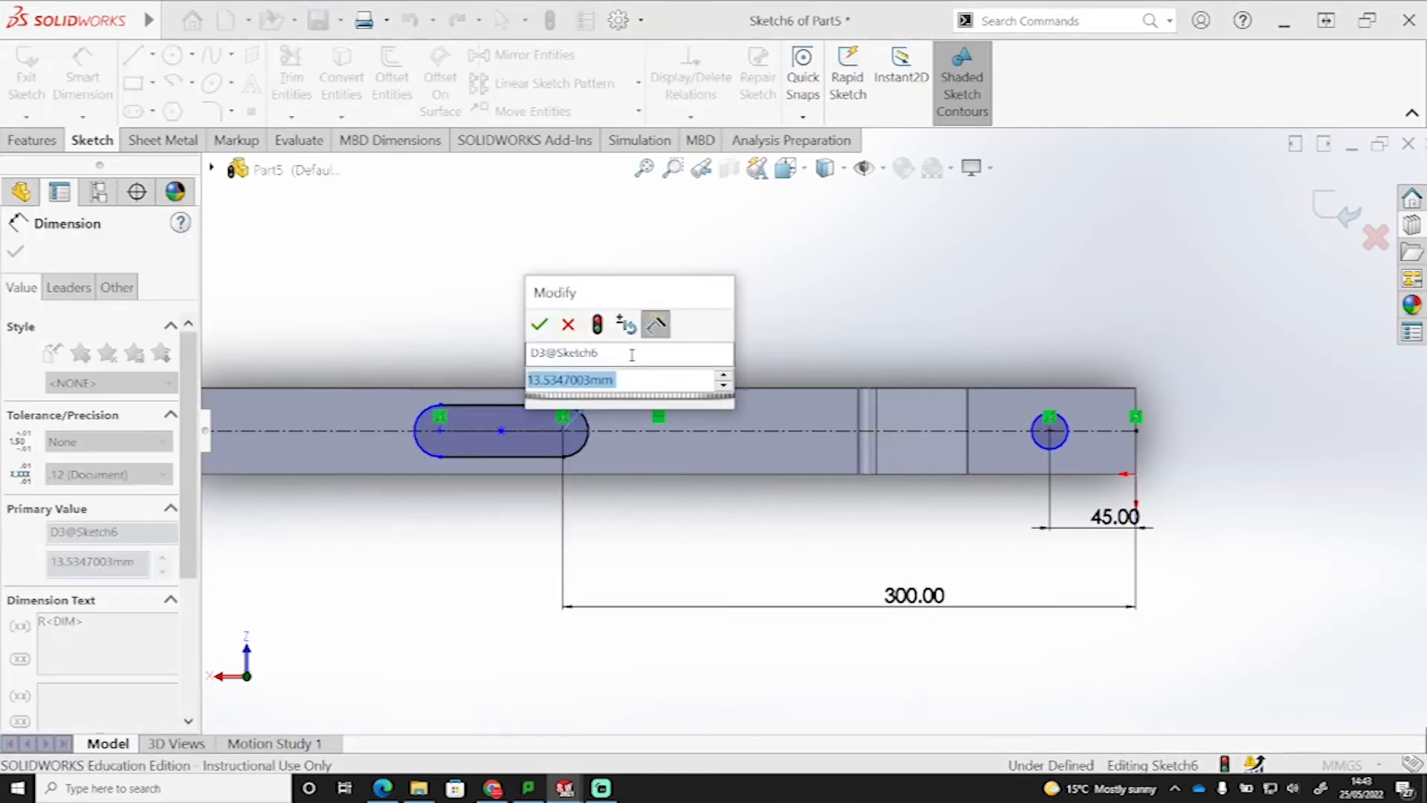
type("6")
key("Return")
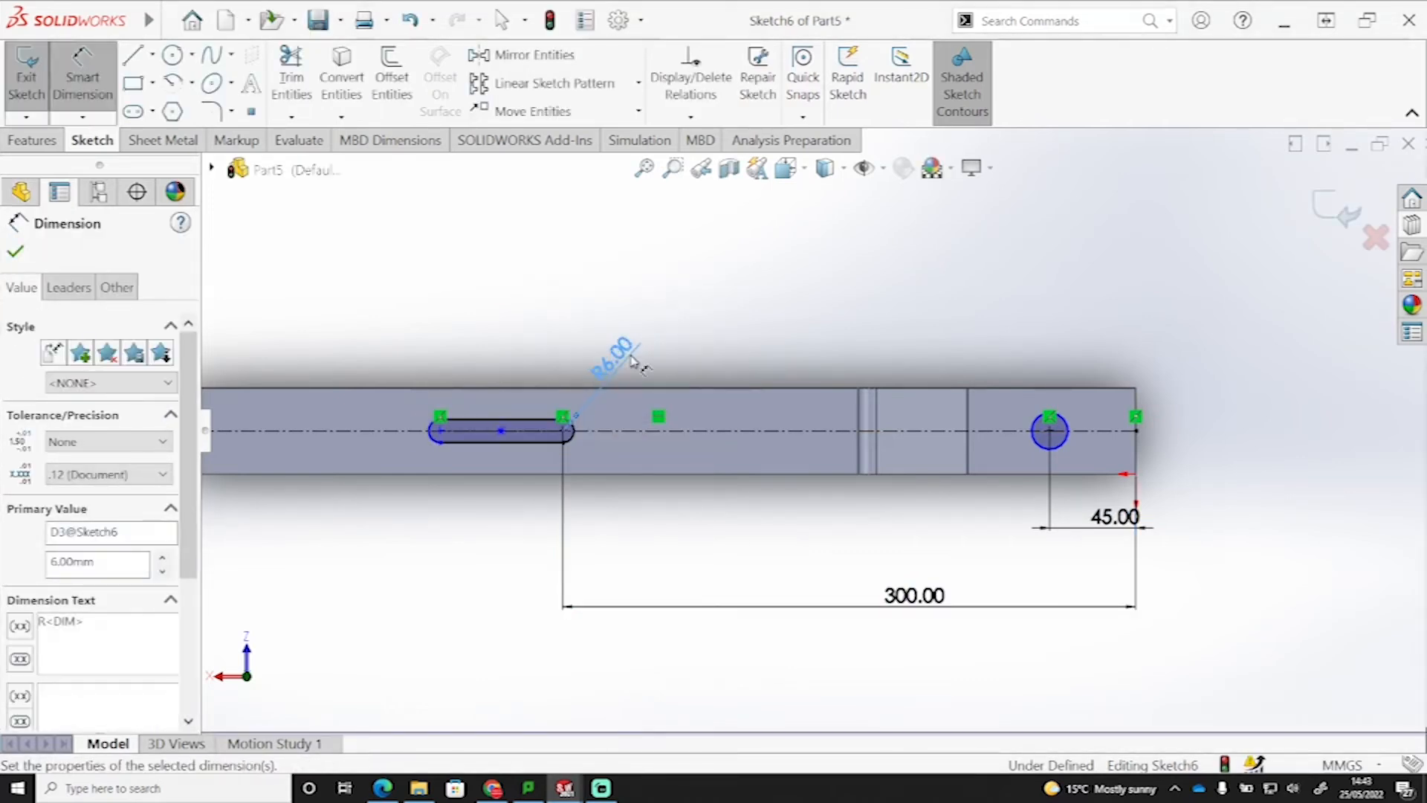
- Dimension the circle on the short section with a diameter of 12 mm
left_click(1064, 418)
left_click(1086, 352)
type("12")
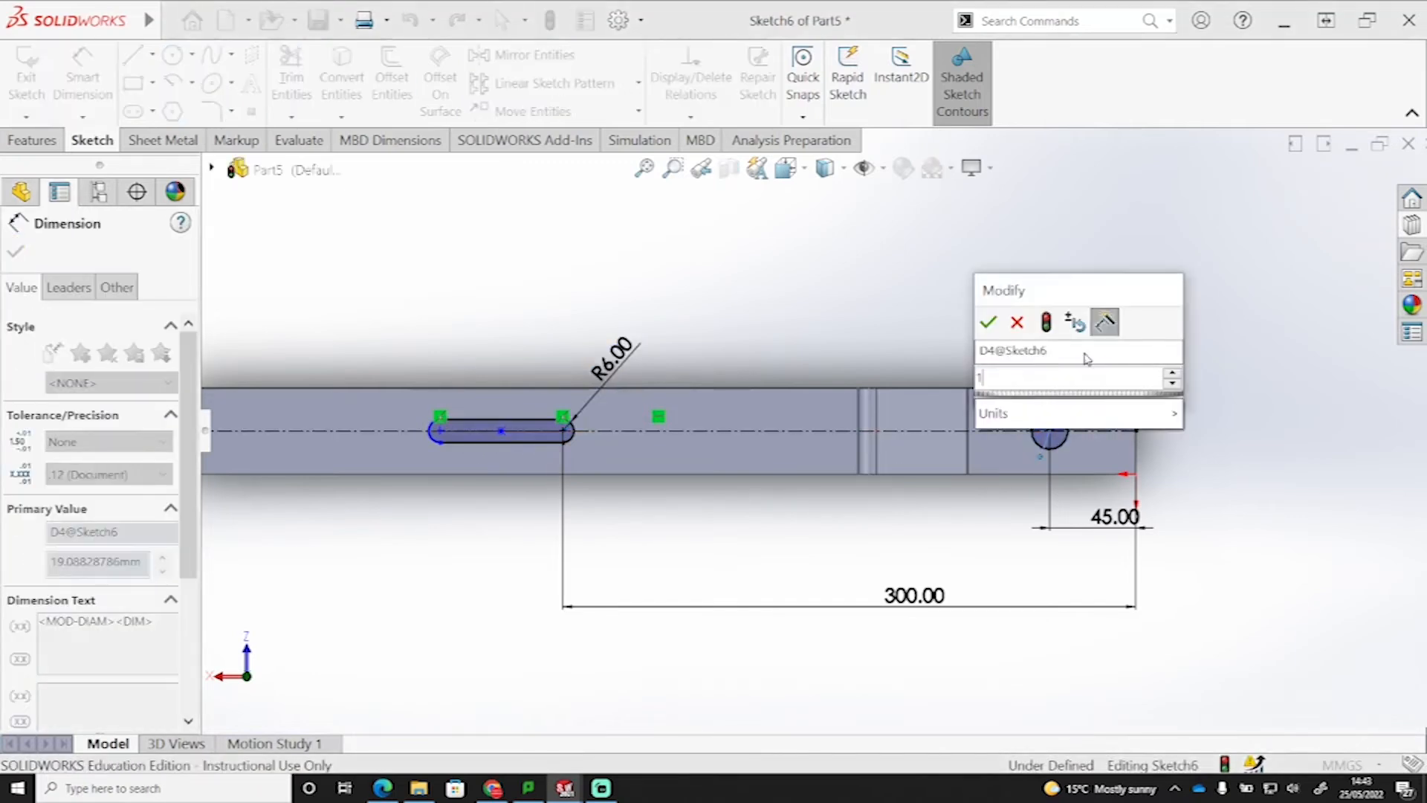
key("Return")
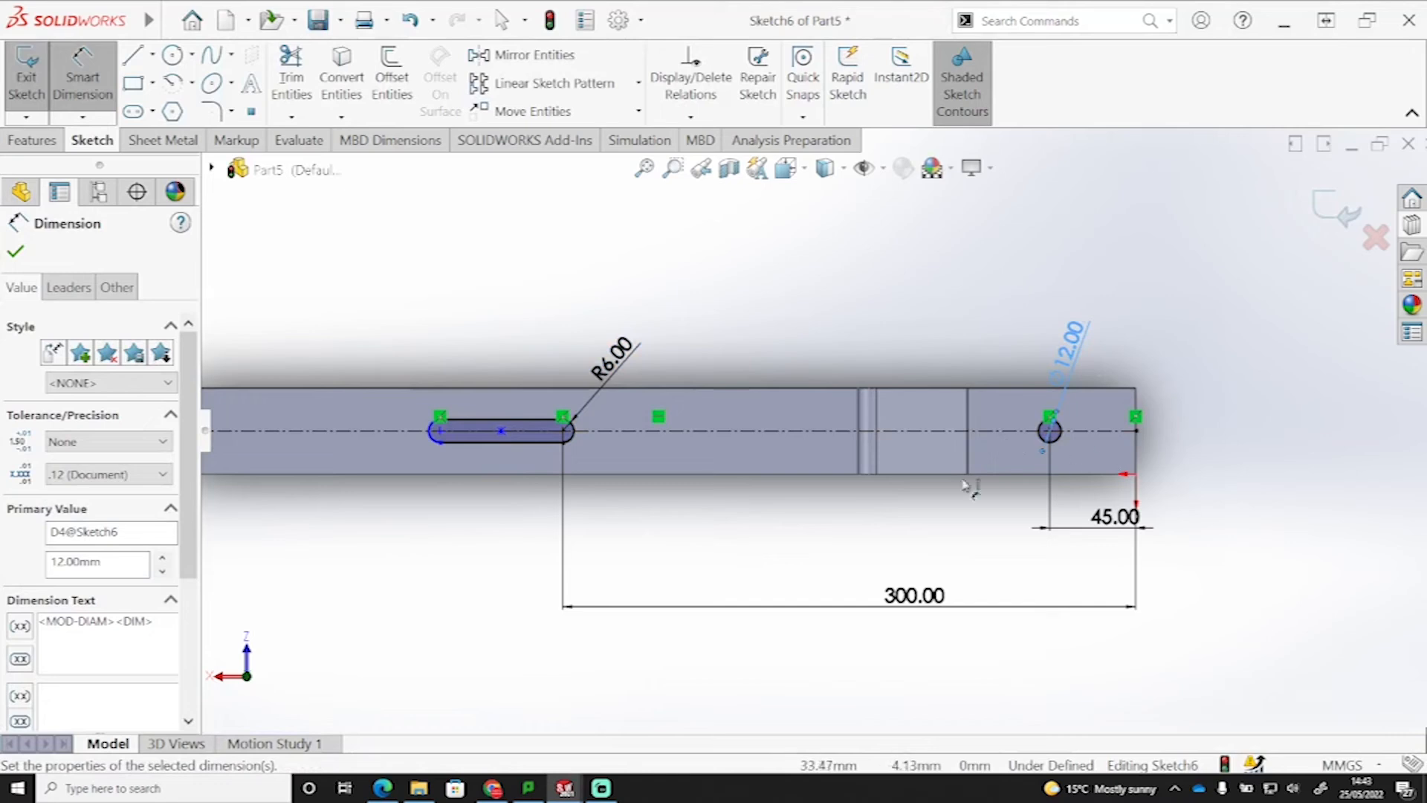
- Dimension the slot's centre-to-centre length as 30 mm
scroll(402, 446, "down", 2)
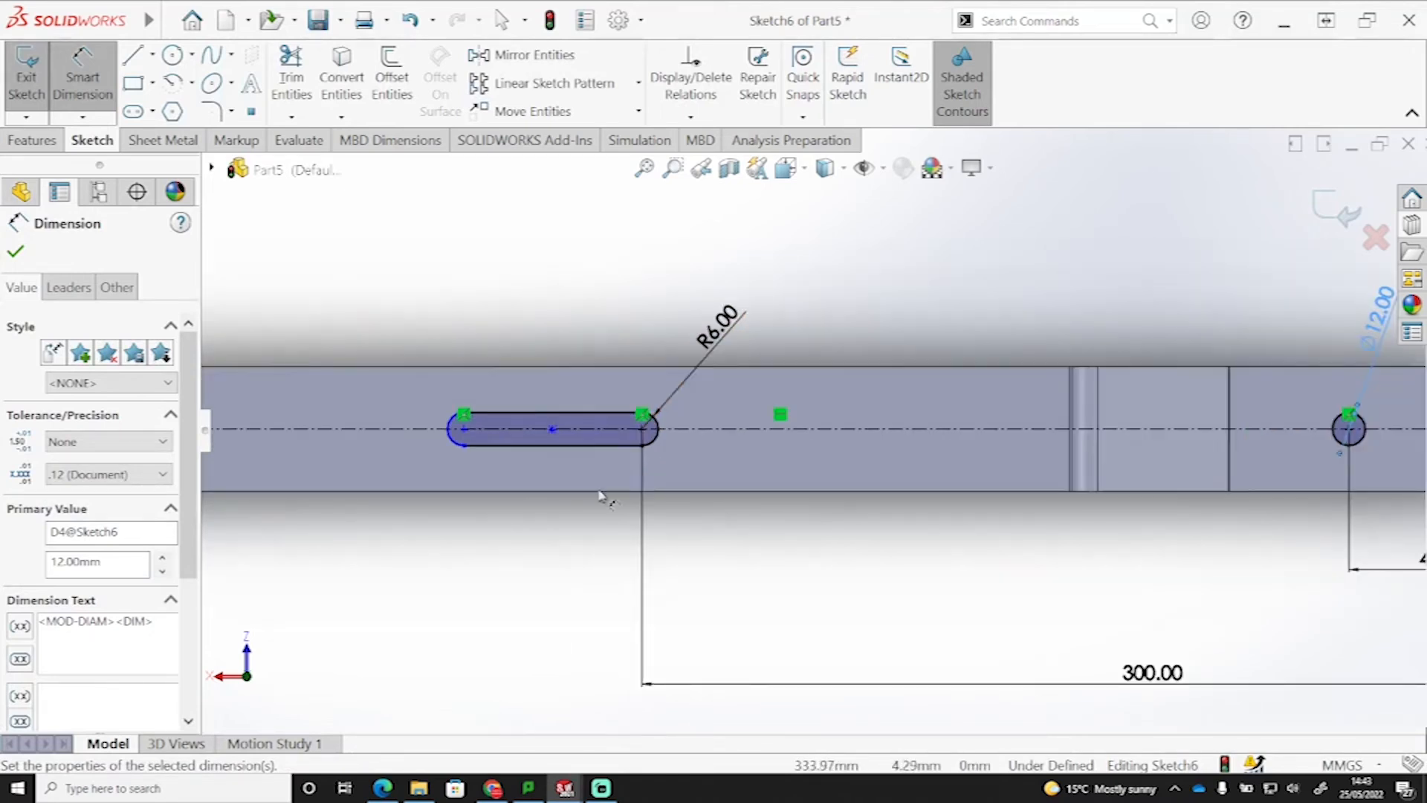
scroll(484, 438, "down", 1)
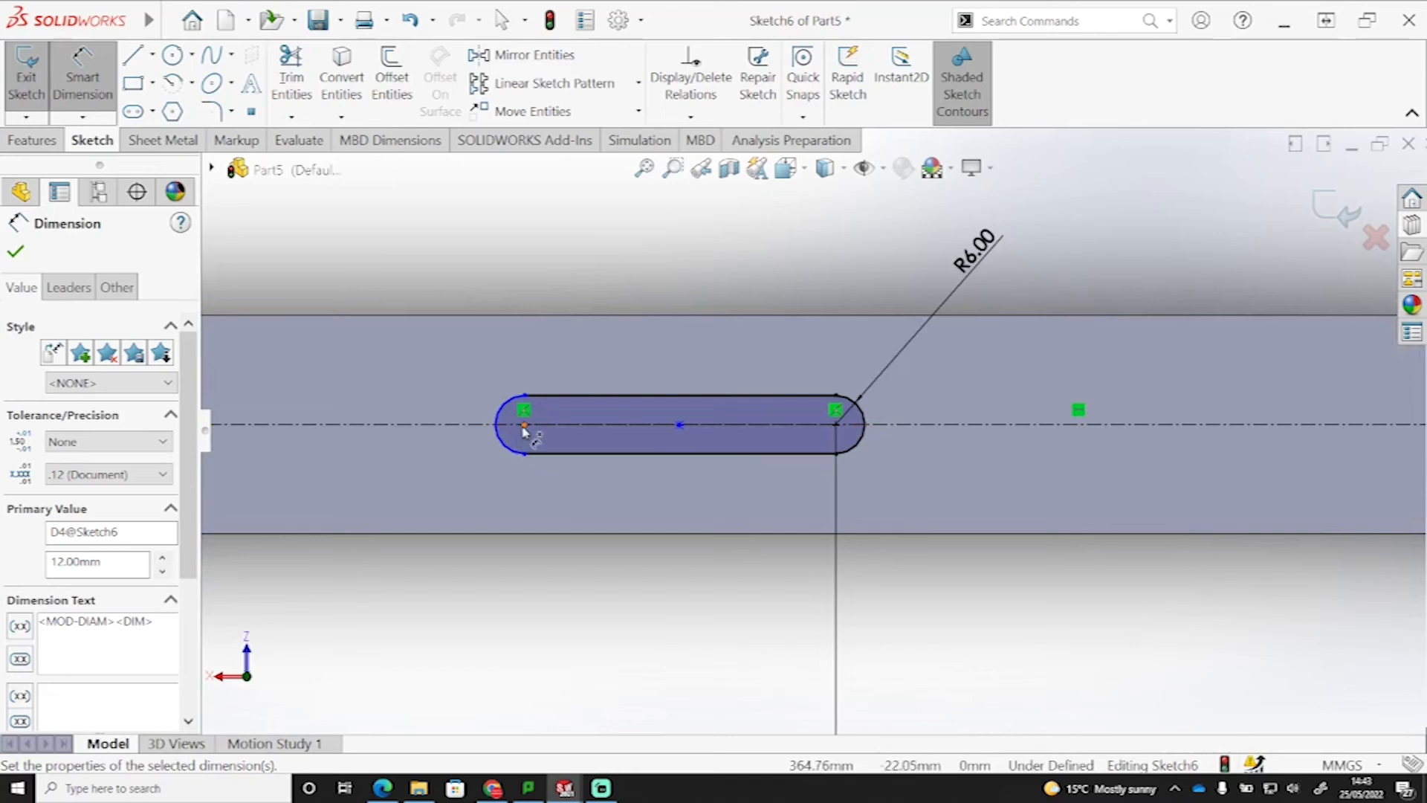
left_click(721, 440)
left_click(837, 428)
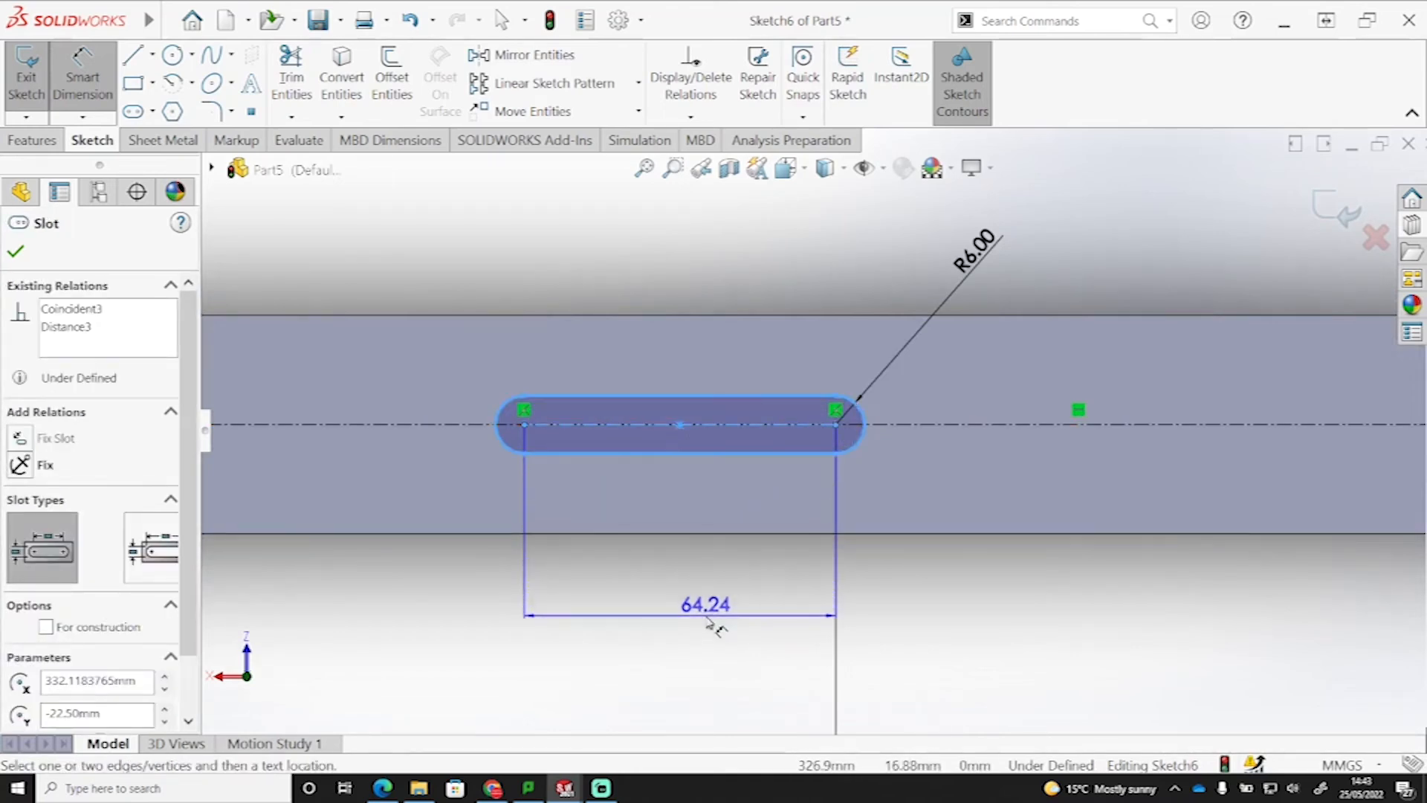
left_click(716, 626)
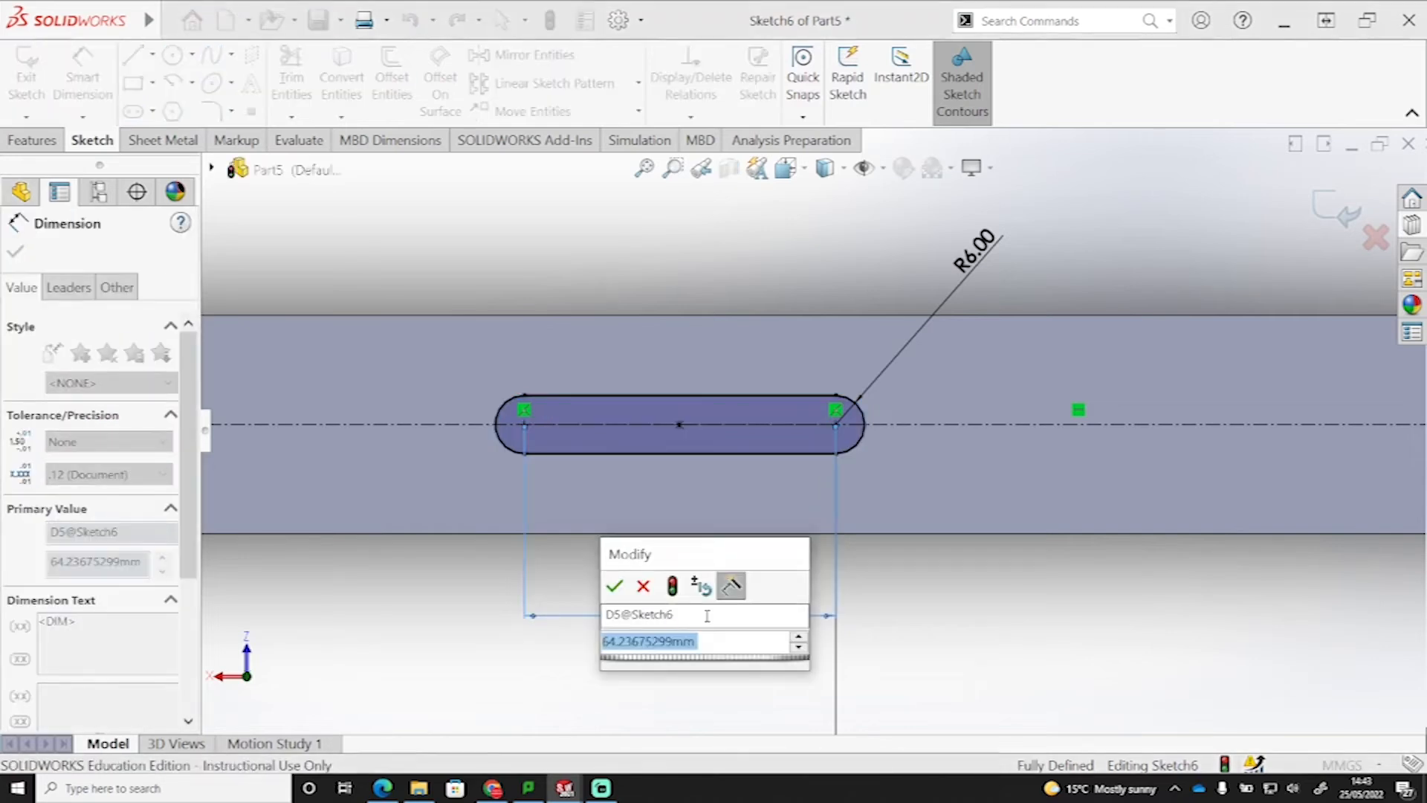
type("30")
key("Return")
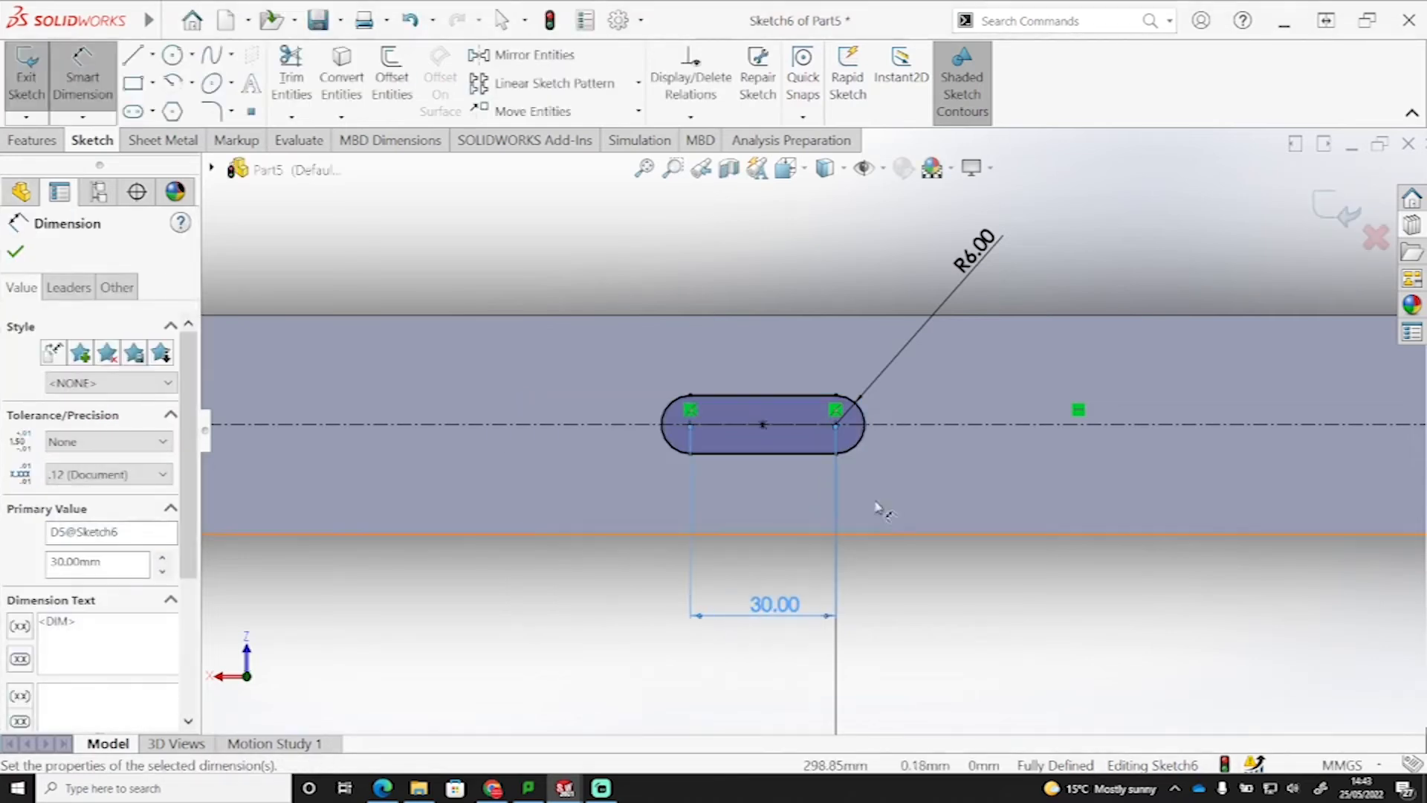
- Cut the circle and slot through the sheet with a blind 10 mm Extruded Cut, using the normal cut option
scroll(848, 542, "up", 2)
scroll(1068, 567, "up", 5)
scroll(1256, 450, "down", 1)
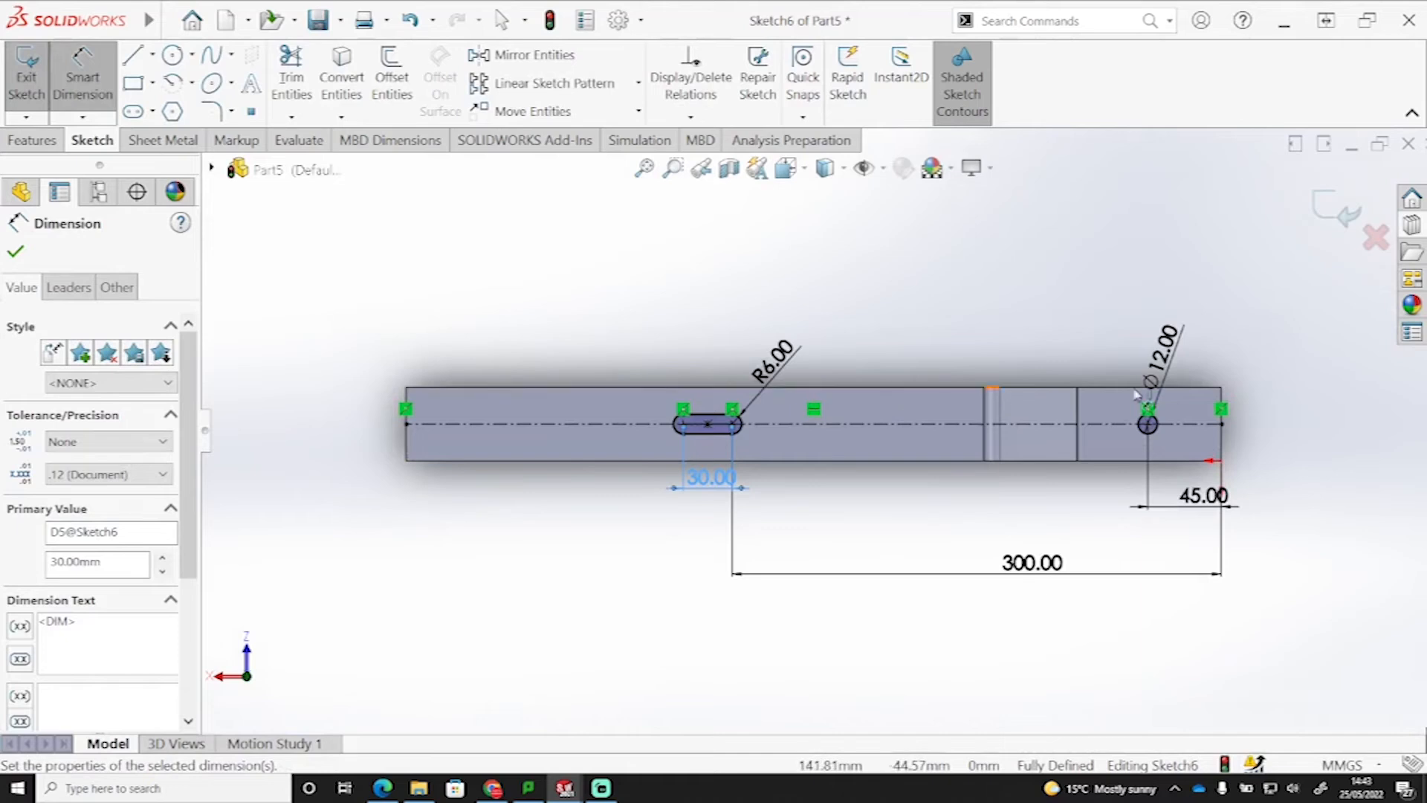
left_click(49, 147)
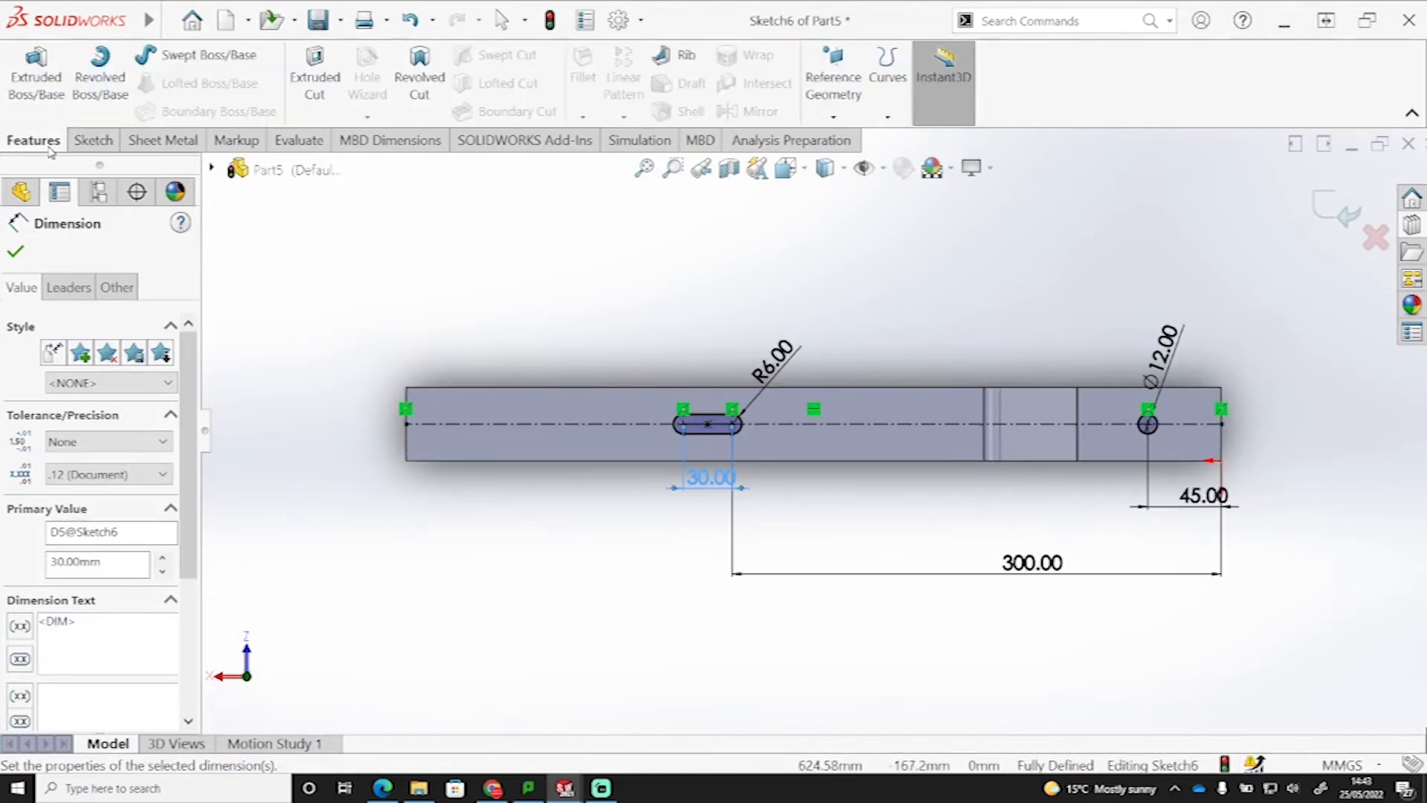
left_click(331, 82)
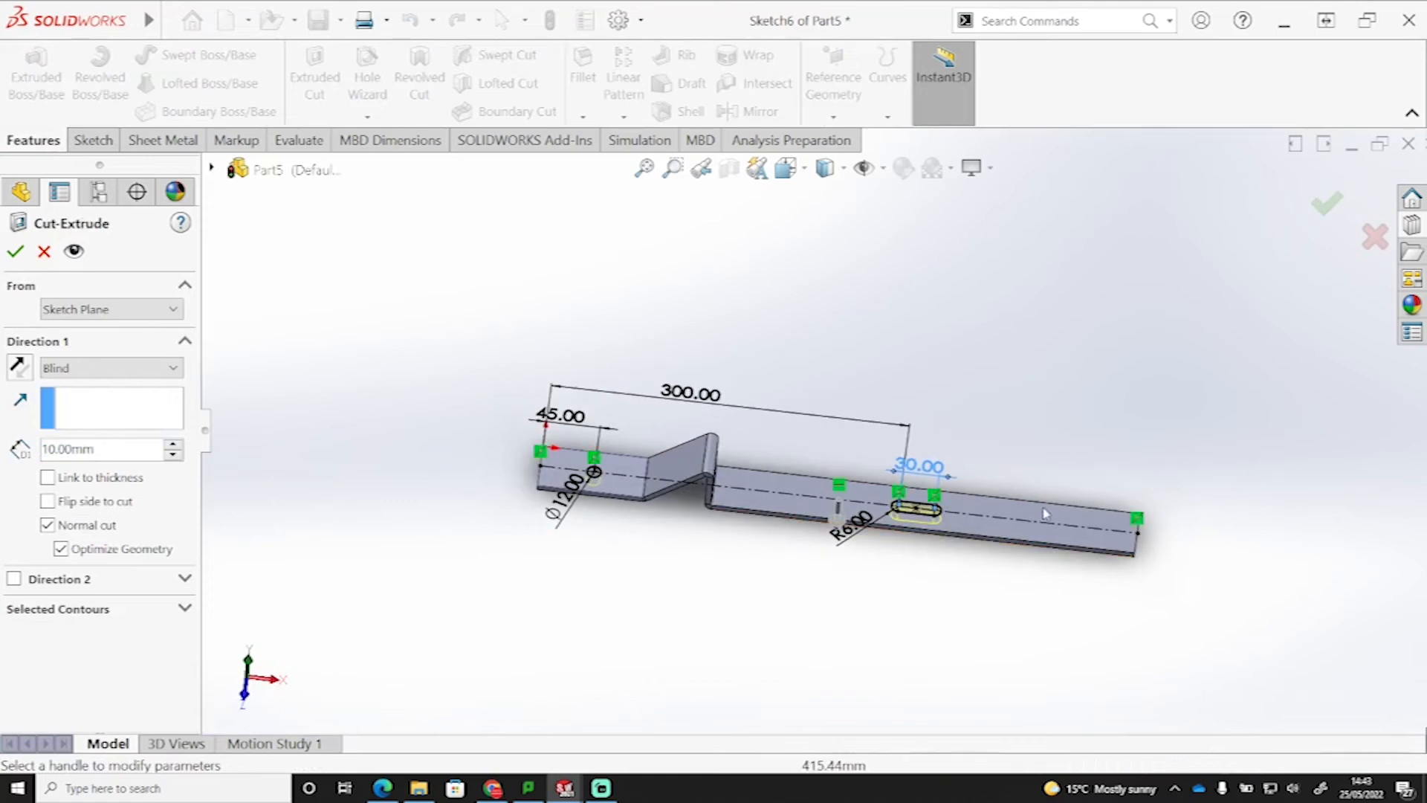
left_click(14, 252)
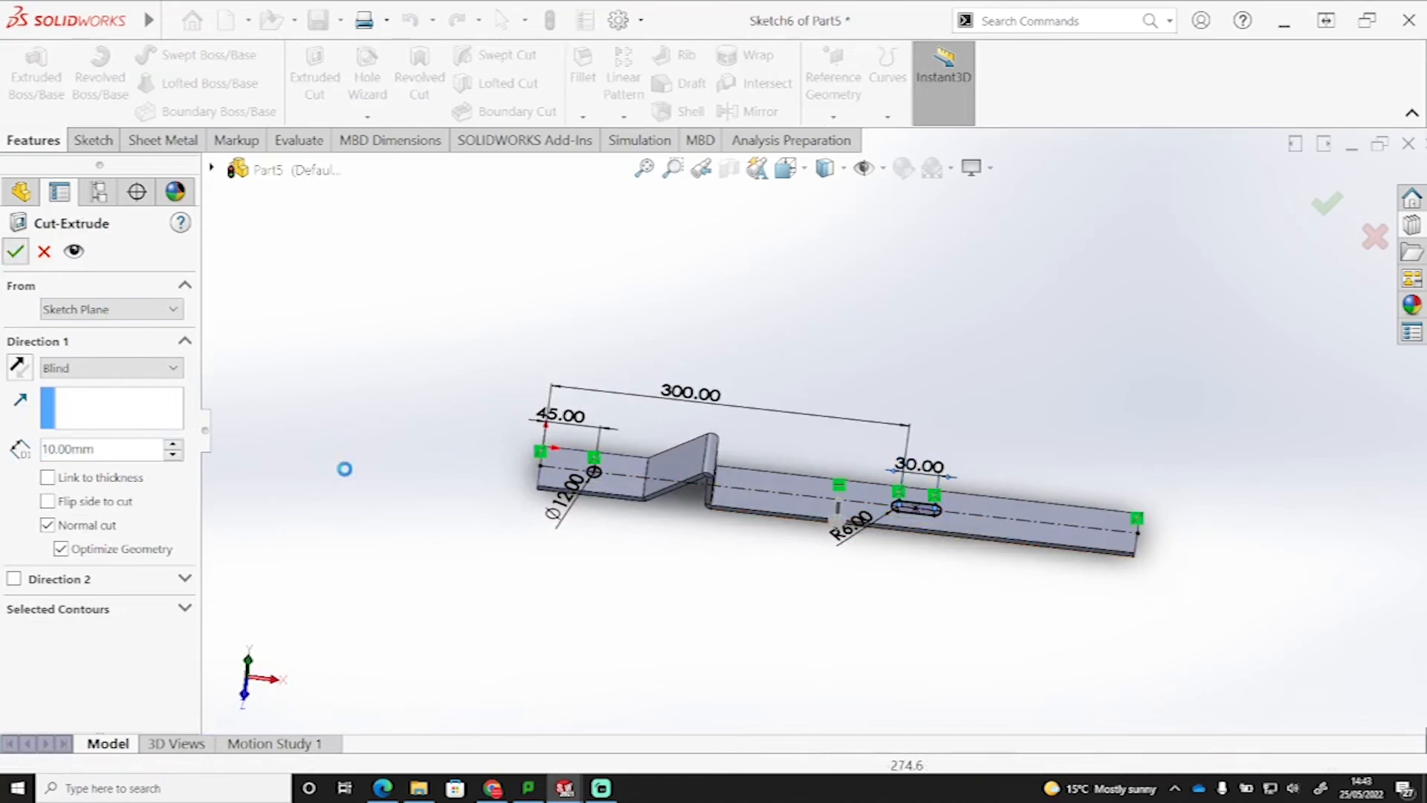
left_click(852, 613)
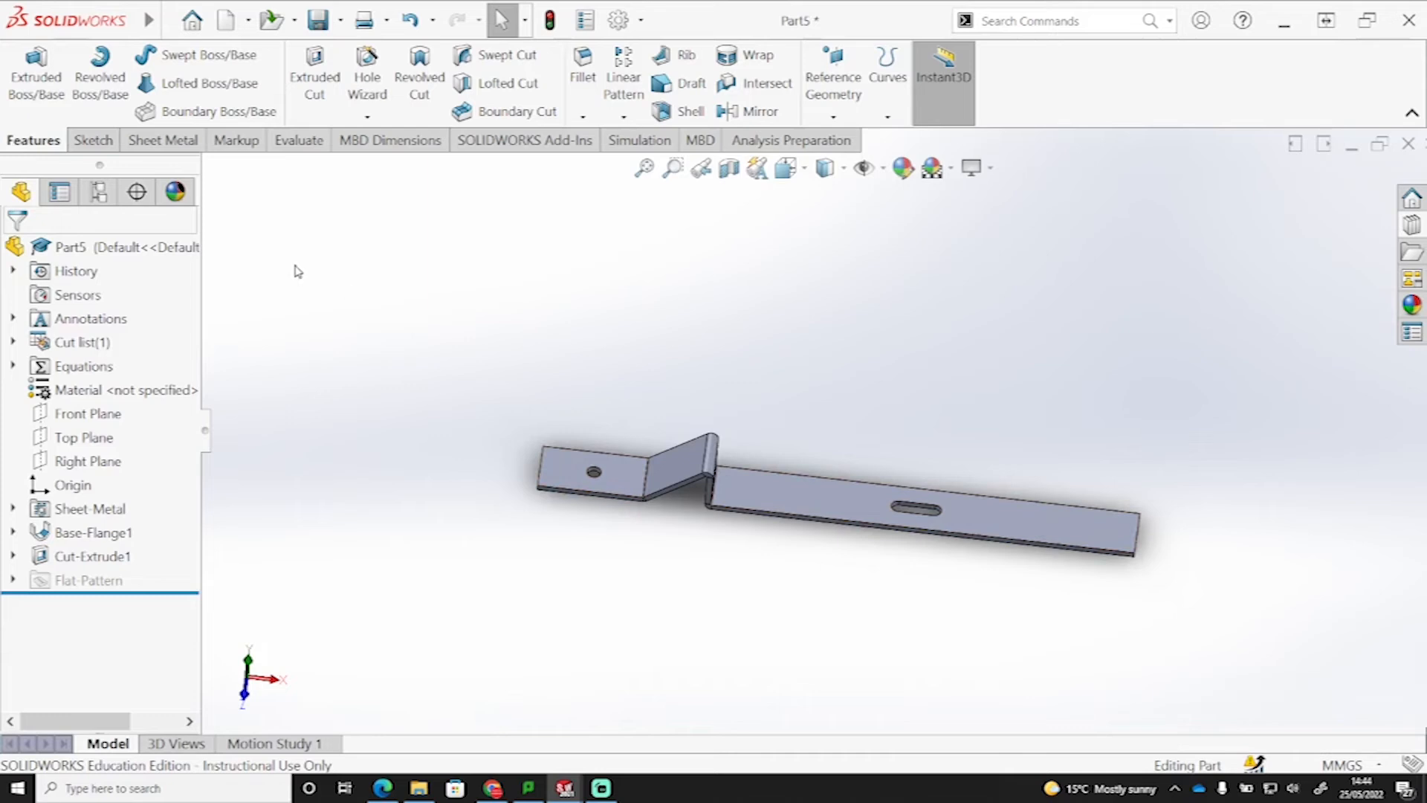
- Fillet the two corner edges at the free end of the short section with a 5 mm radius
left_click(583, 74)
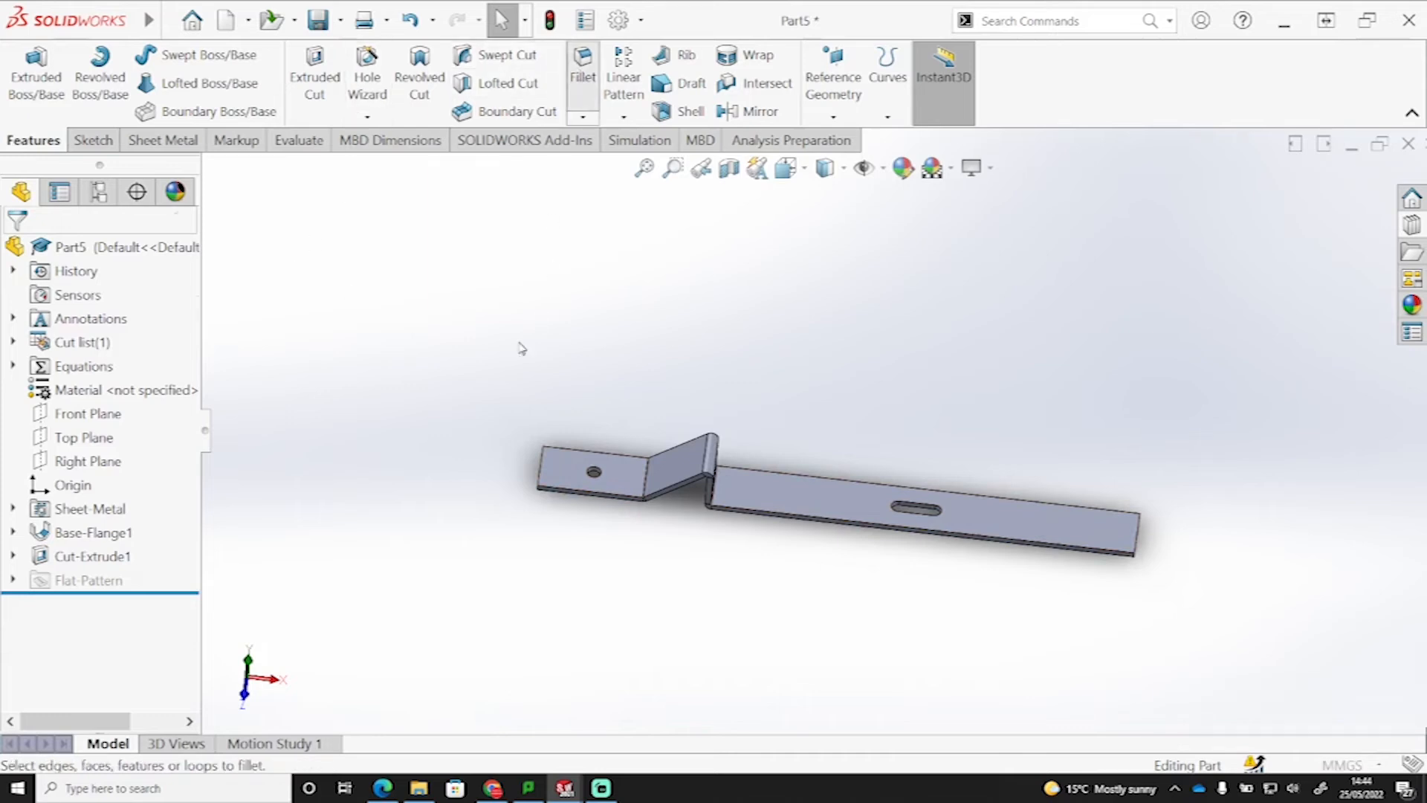
scroll(583, 408, "down", 5)
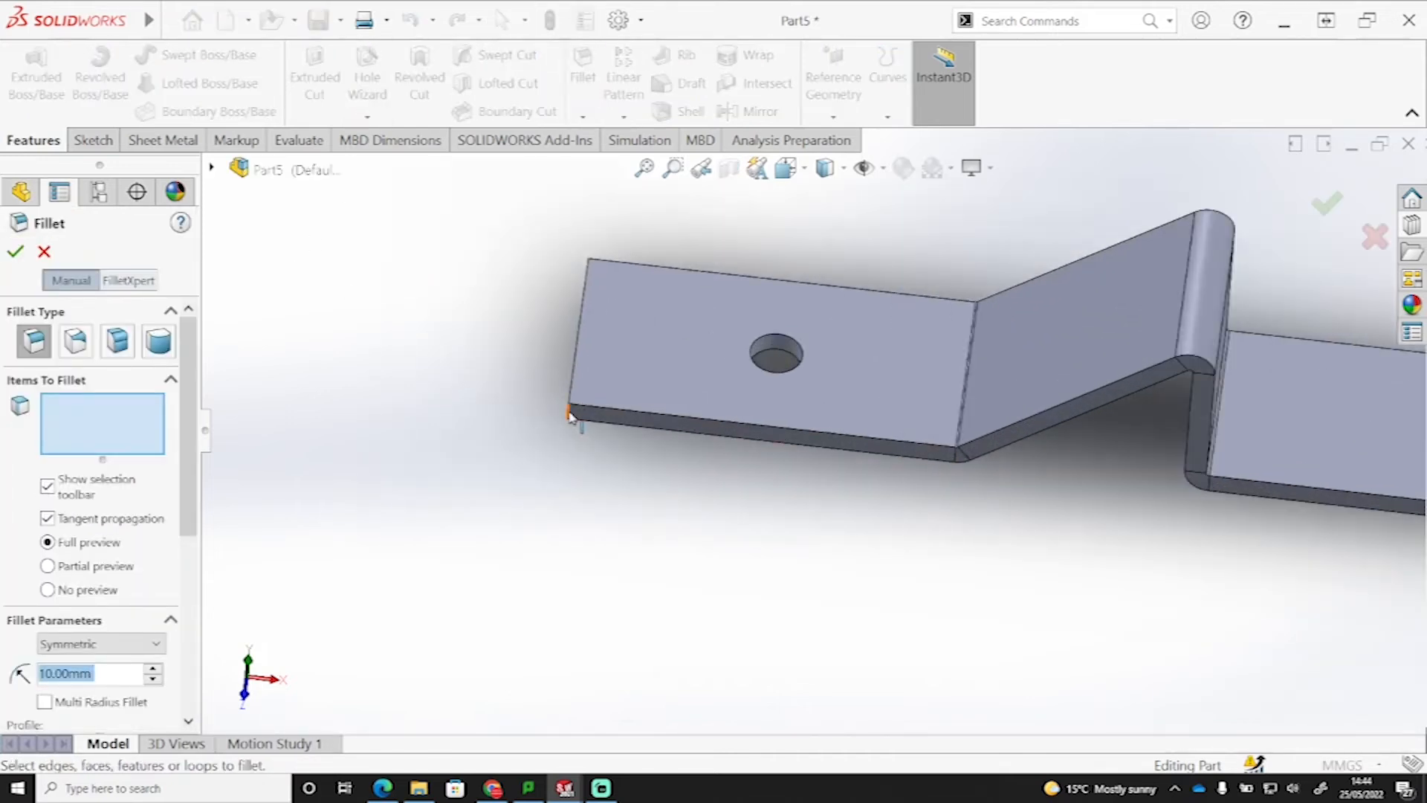
left_click(573, 415)
left_click(583, 418)
middle_click_drag(592, 309, 518, 242)
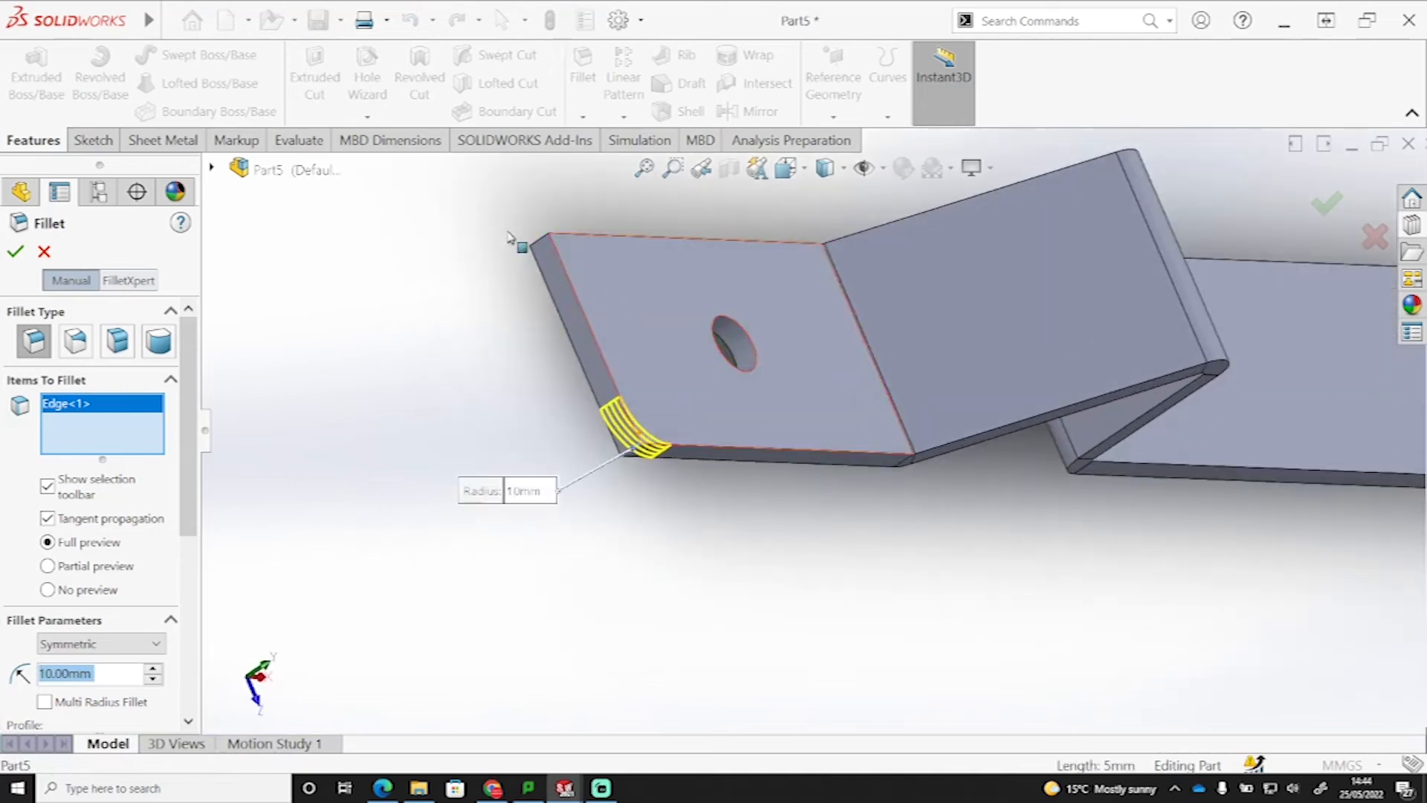
left_click(541, 243)
scroll(516, 357, "up", 4)
middle_click_drag(884, 513, 831, 483)
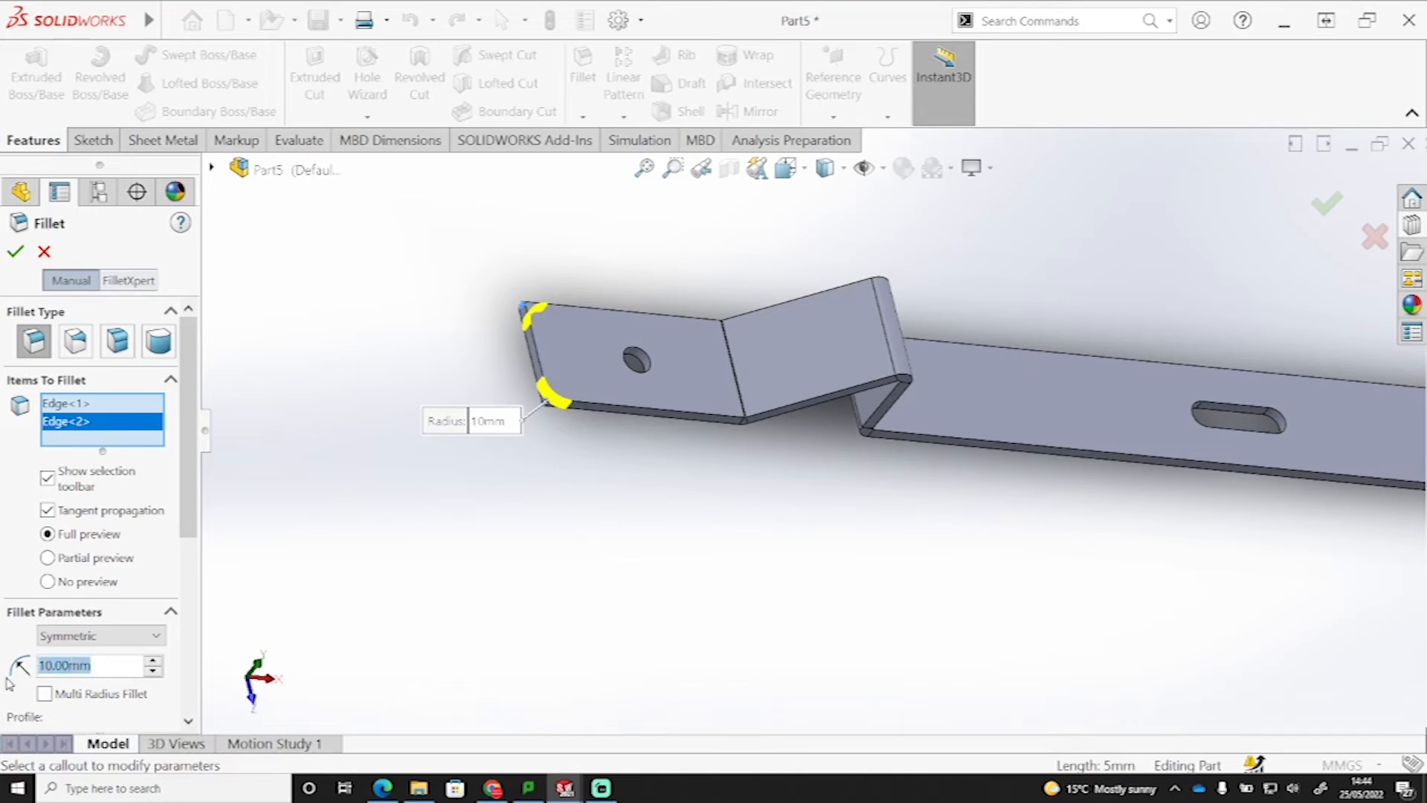
type("5")
key("Return")
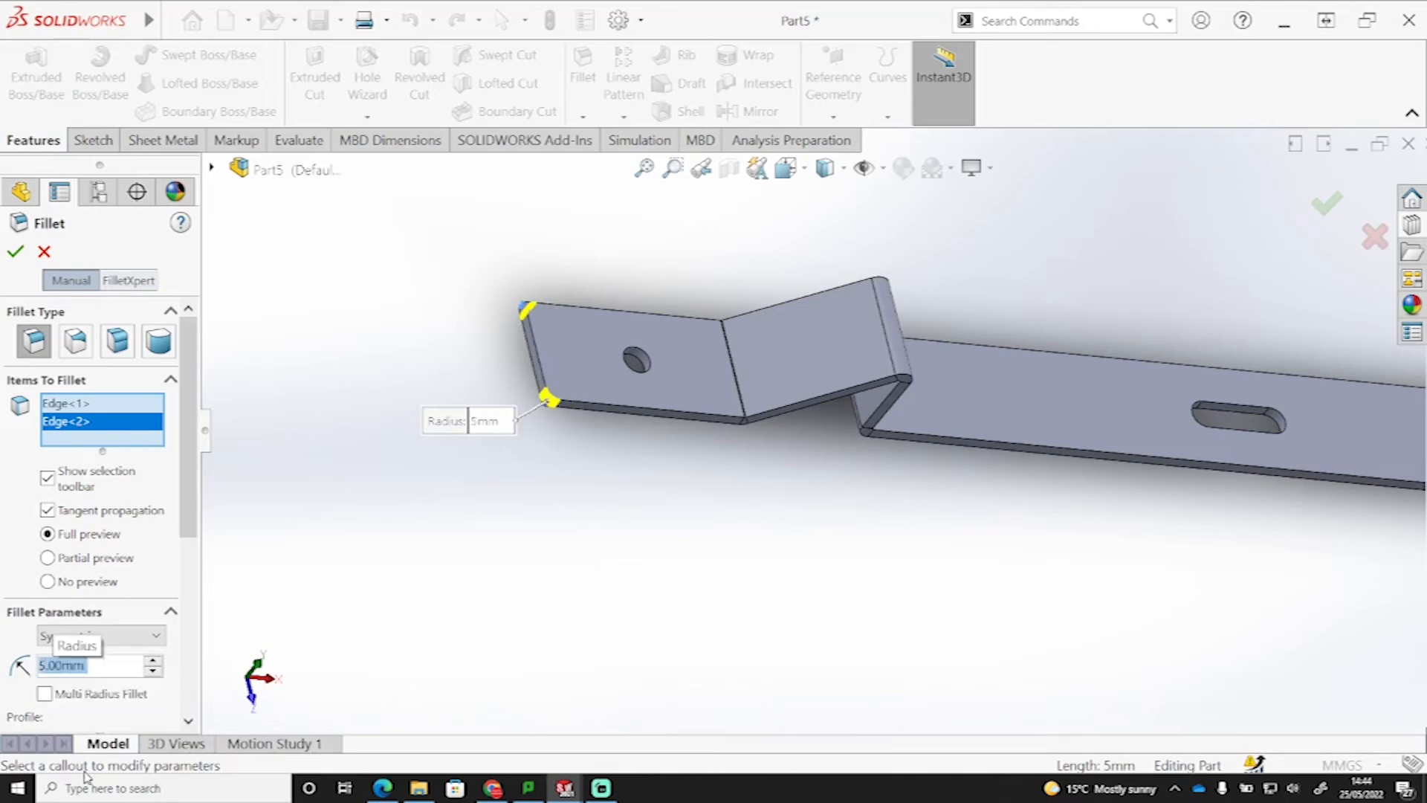
left_click(14, 251)
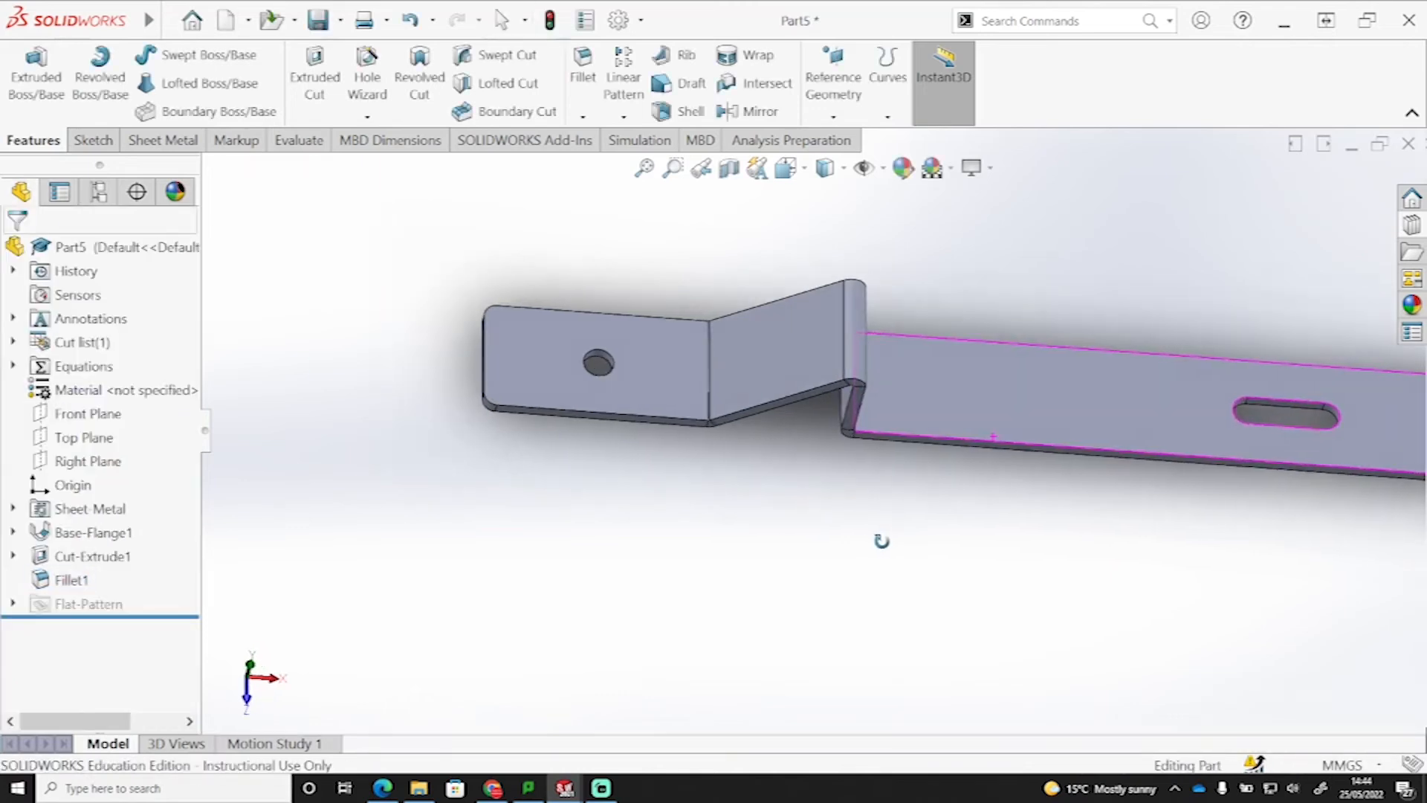
- Add an open hem with bend outside to the free end edge of the long section, 17.60 mm long with a 25 mm gap
scroll(1013, 535, "up", 7)
scroll(1157, 401, "down", 3)
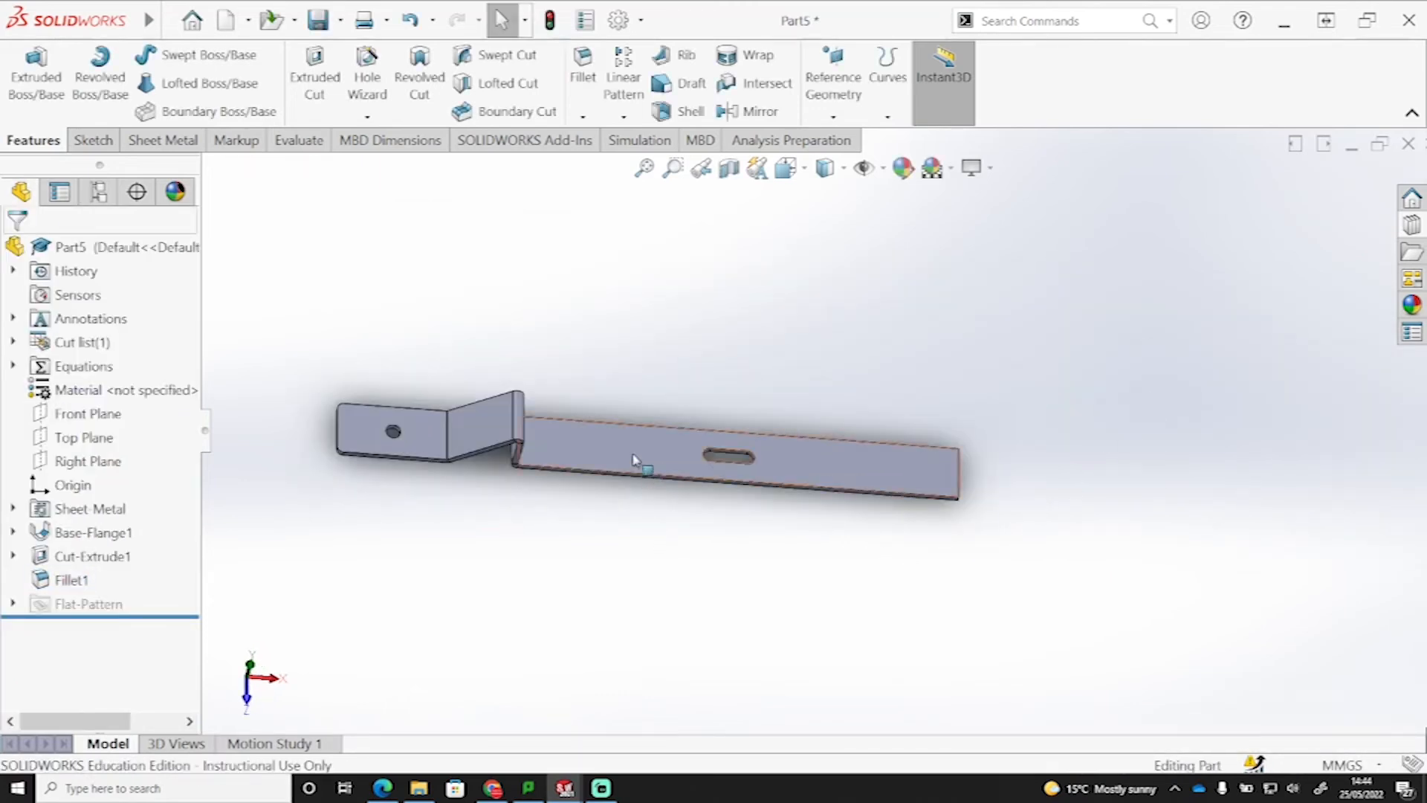
middle_click_drag(550, 464, 530, 416)
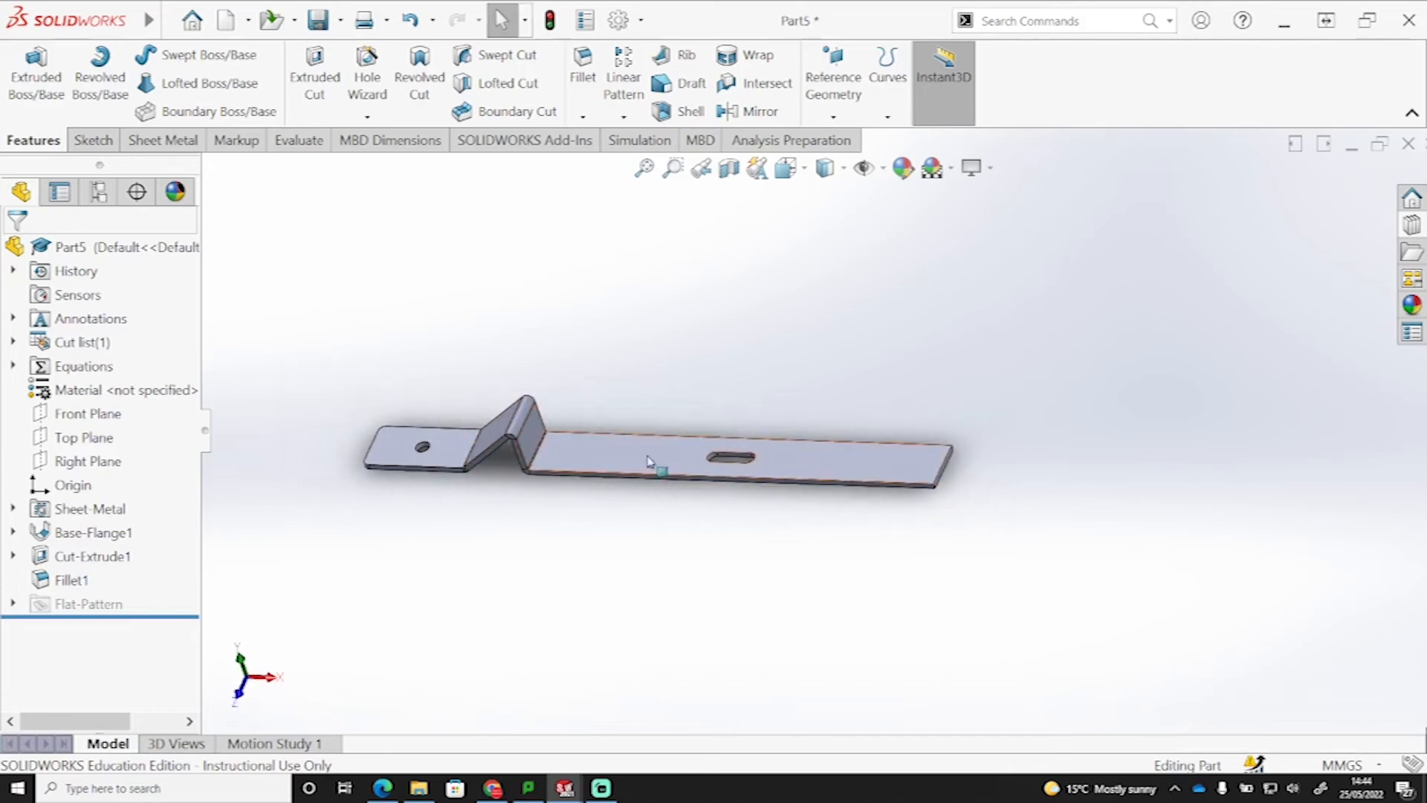
middle_click_drag(959, 557, 1019, 501)
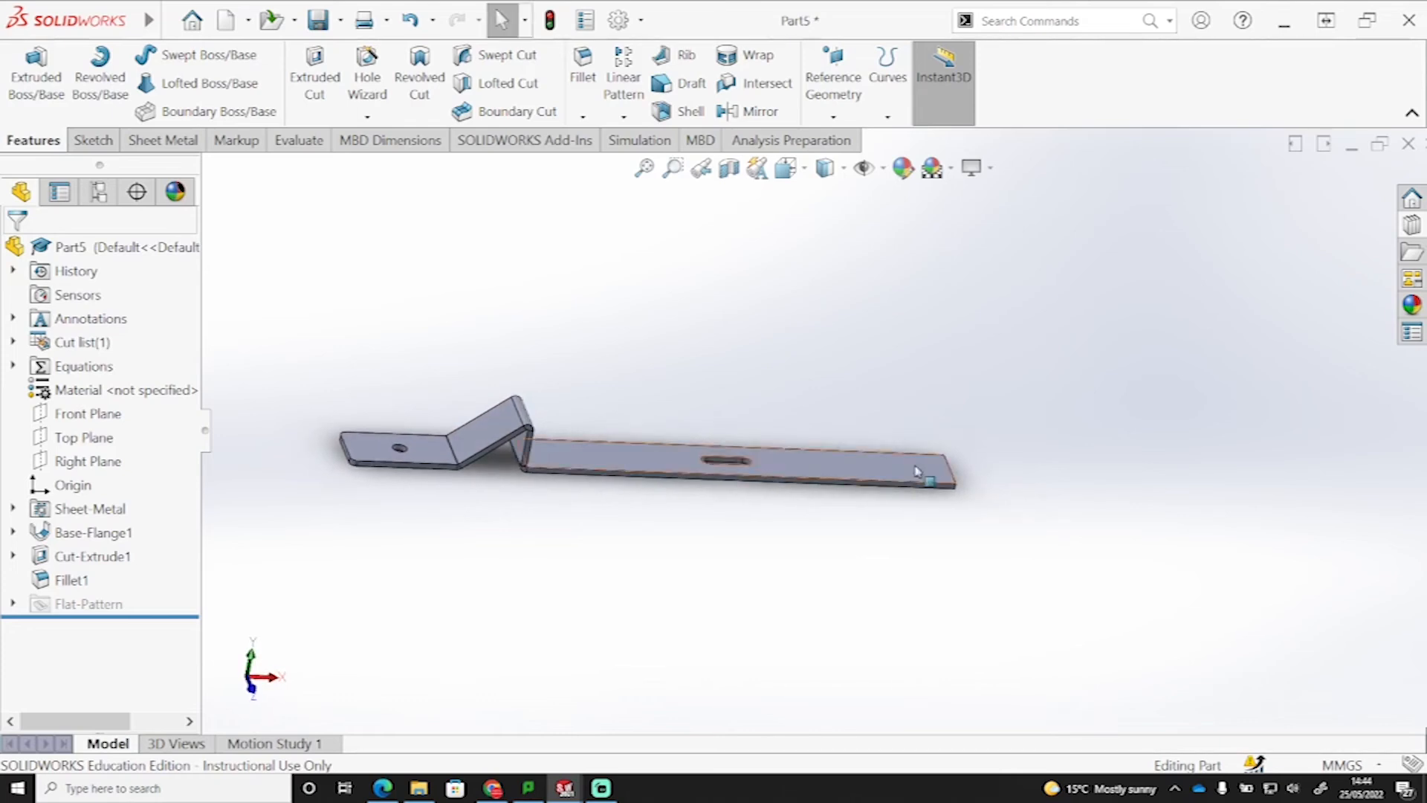
left_click(151, 140)
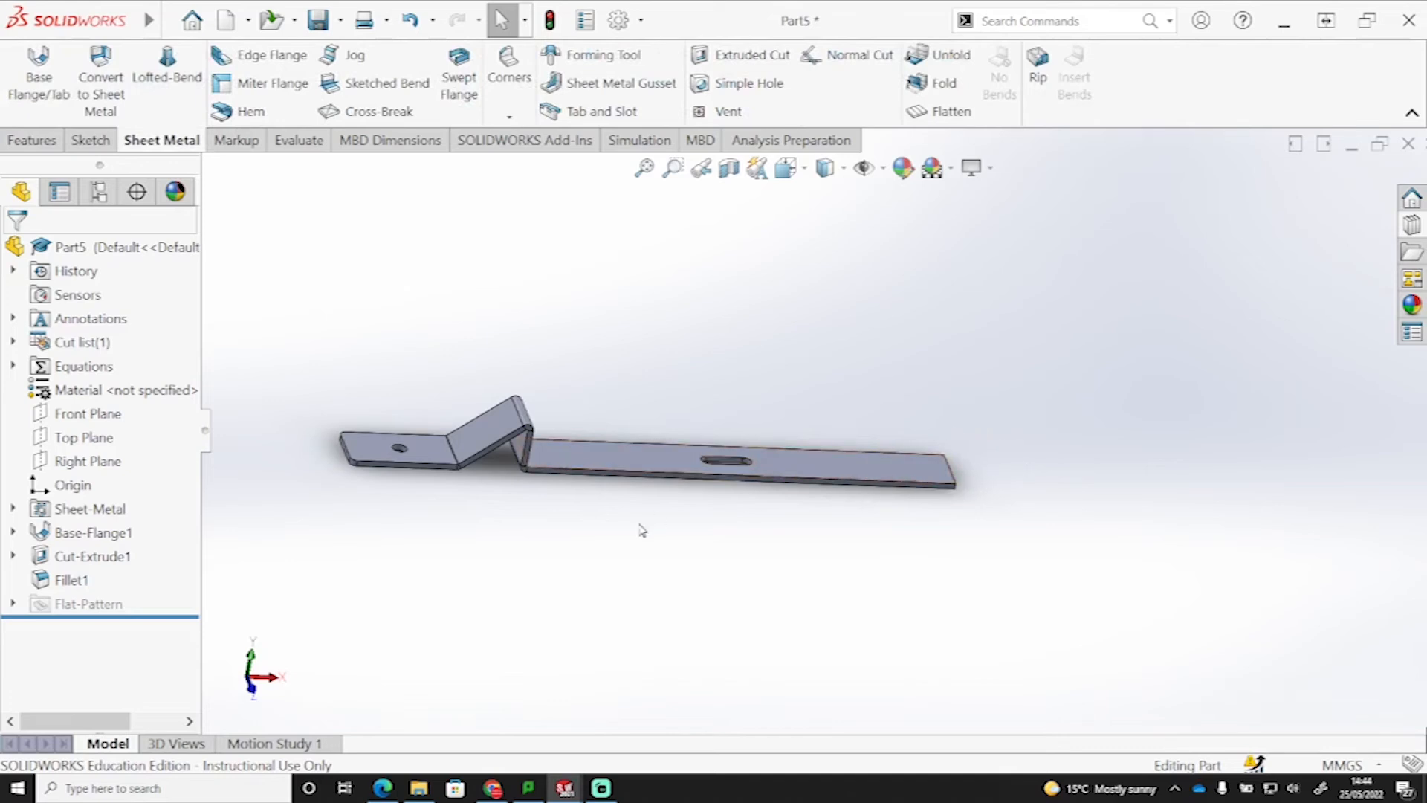
left_click(238, 111)
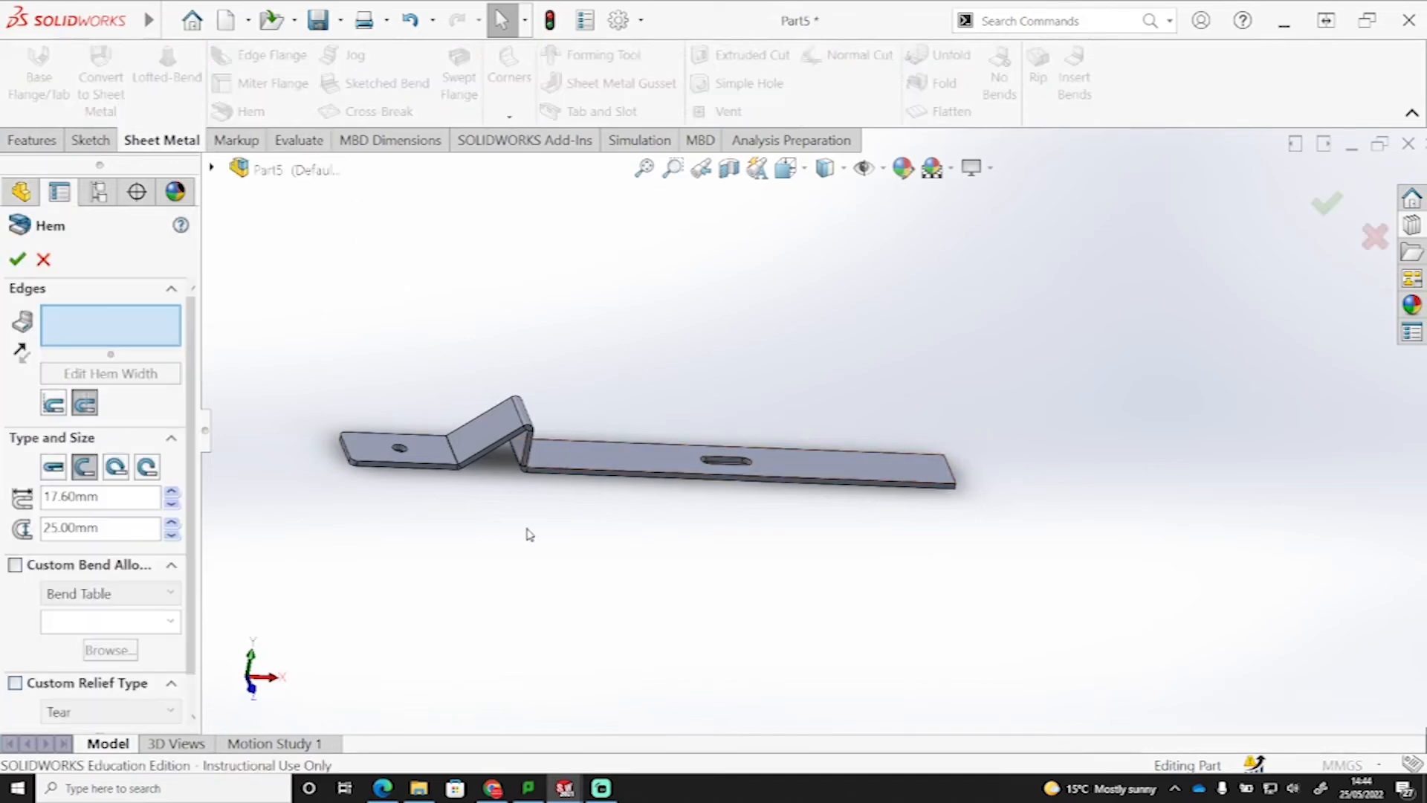
middle_click_drag(962, 577, 879, 559)
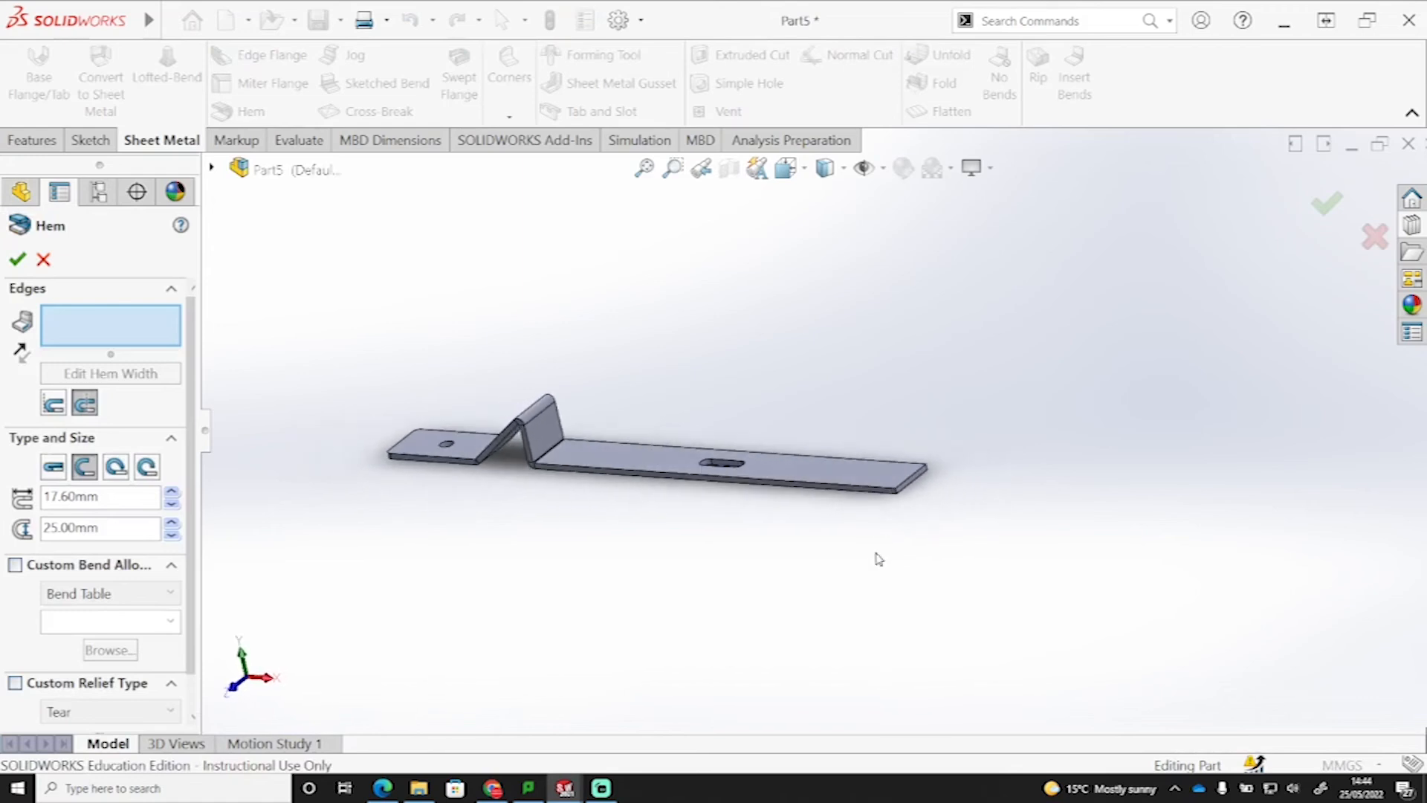
left_click(917, 479)
middle_click_drag(838, 599, 890, 543)
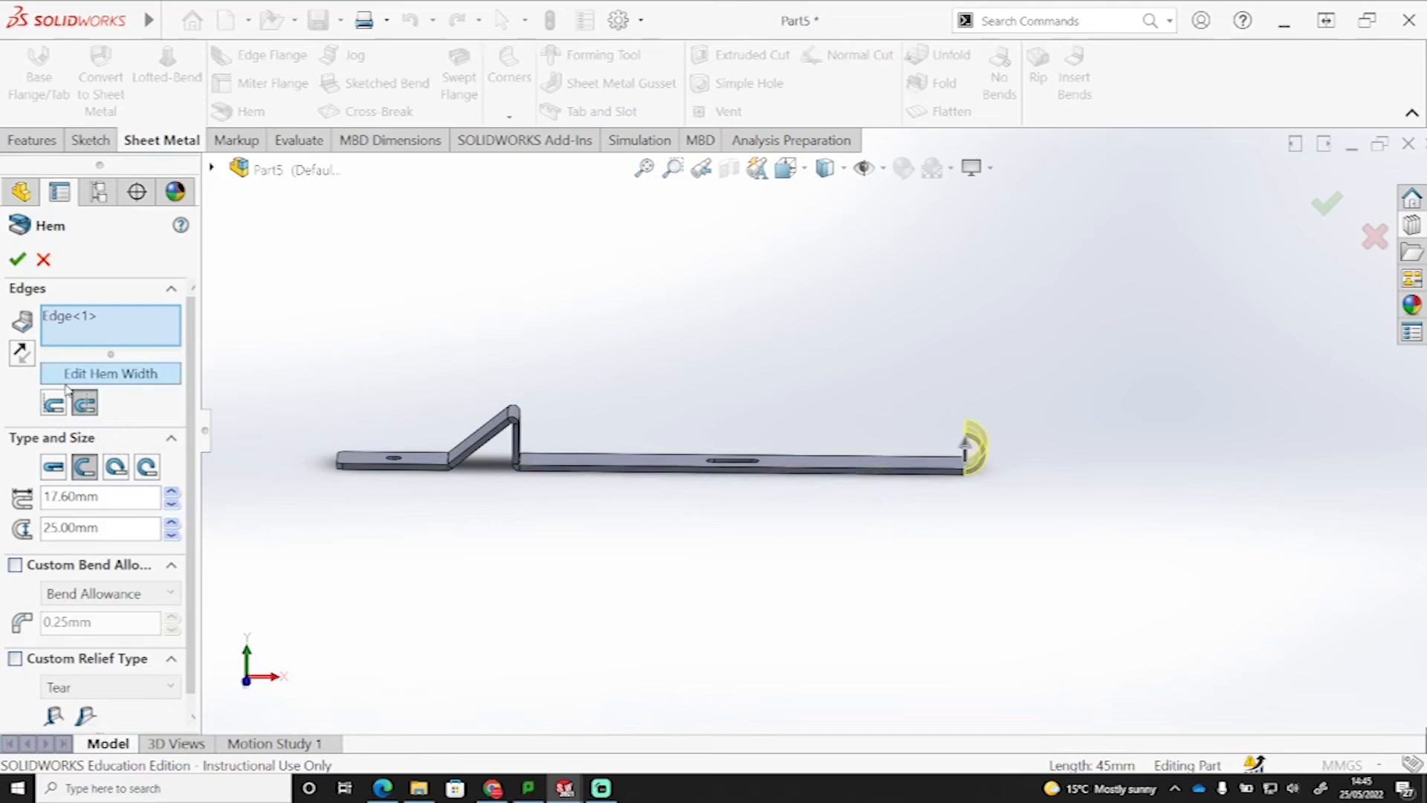
left_click(54, 405)
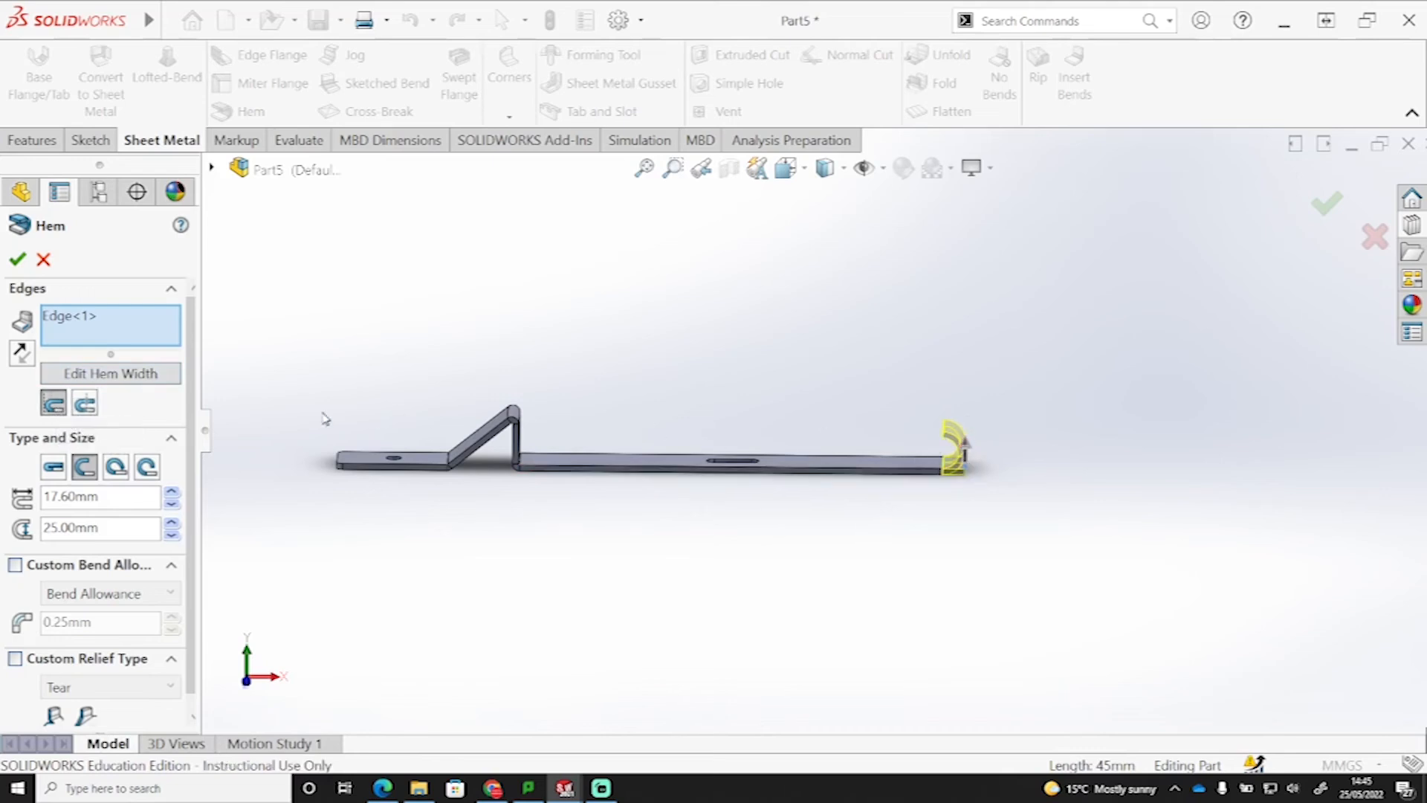
left_click(85, 404)
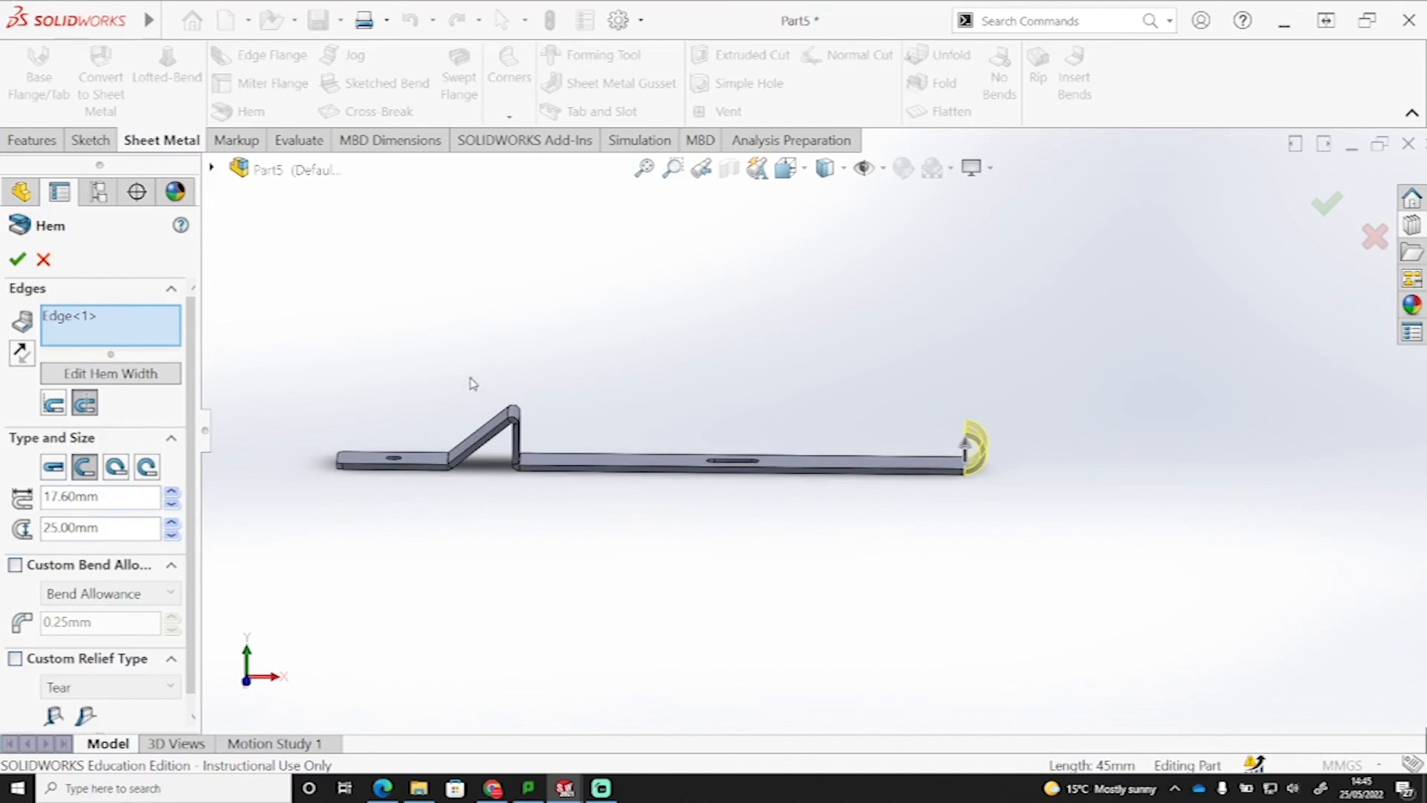
left_click(17, 262)
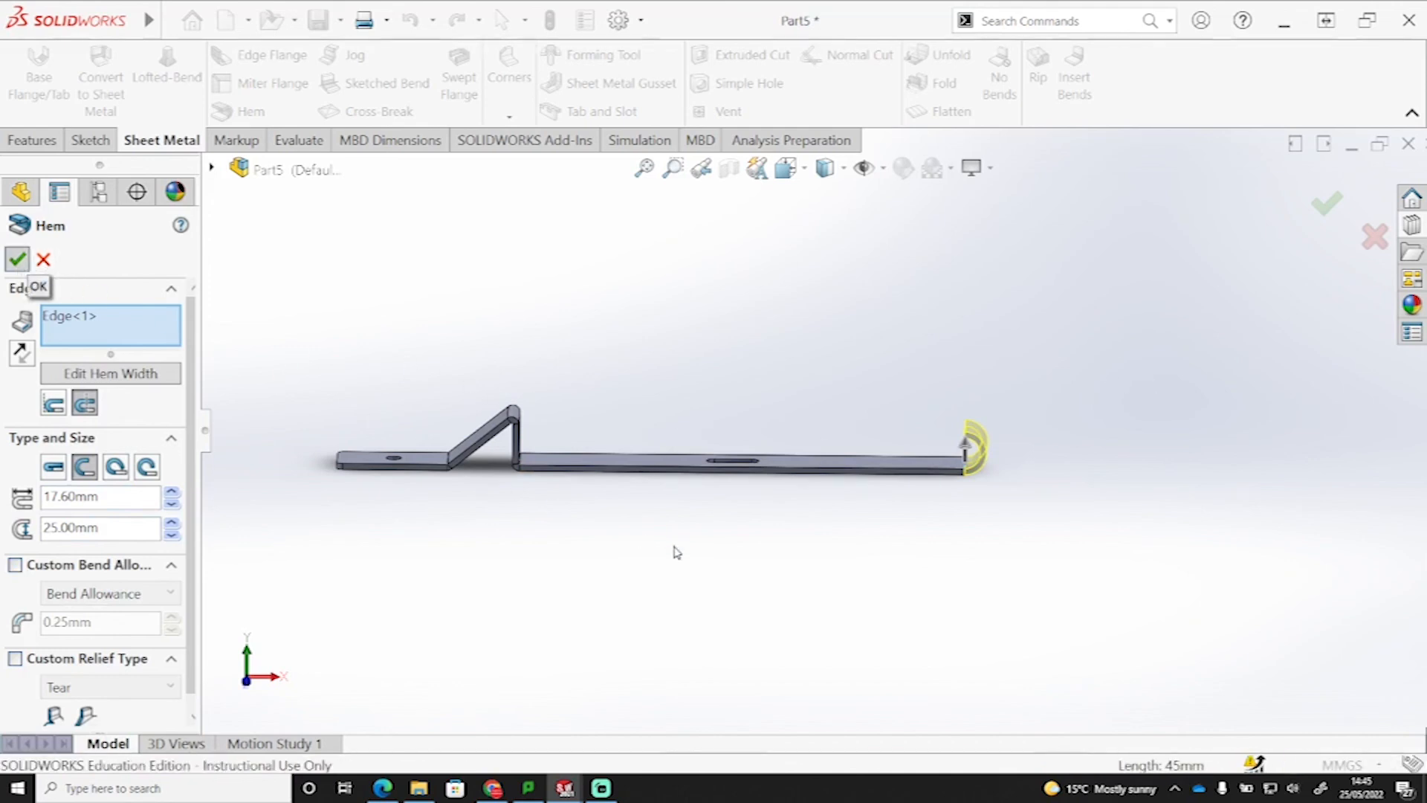
- Apply the material 1023 Carbon Steel Sheet (SS) to the part
middle_click_drag(1010, 557, 967, 634)
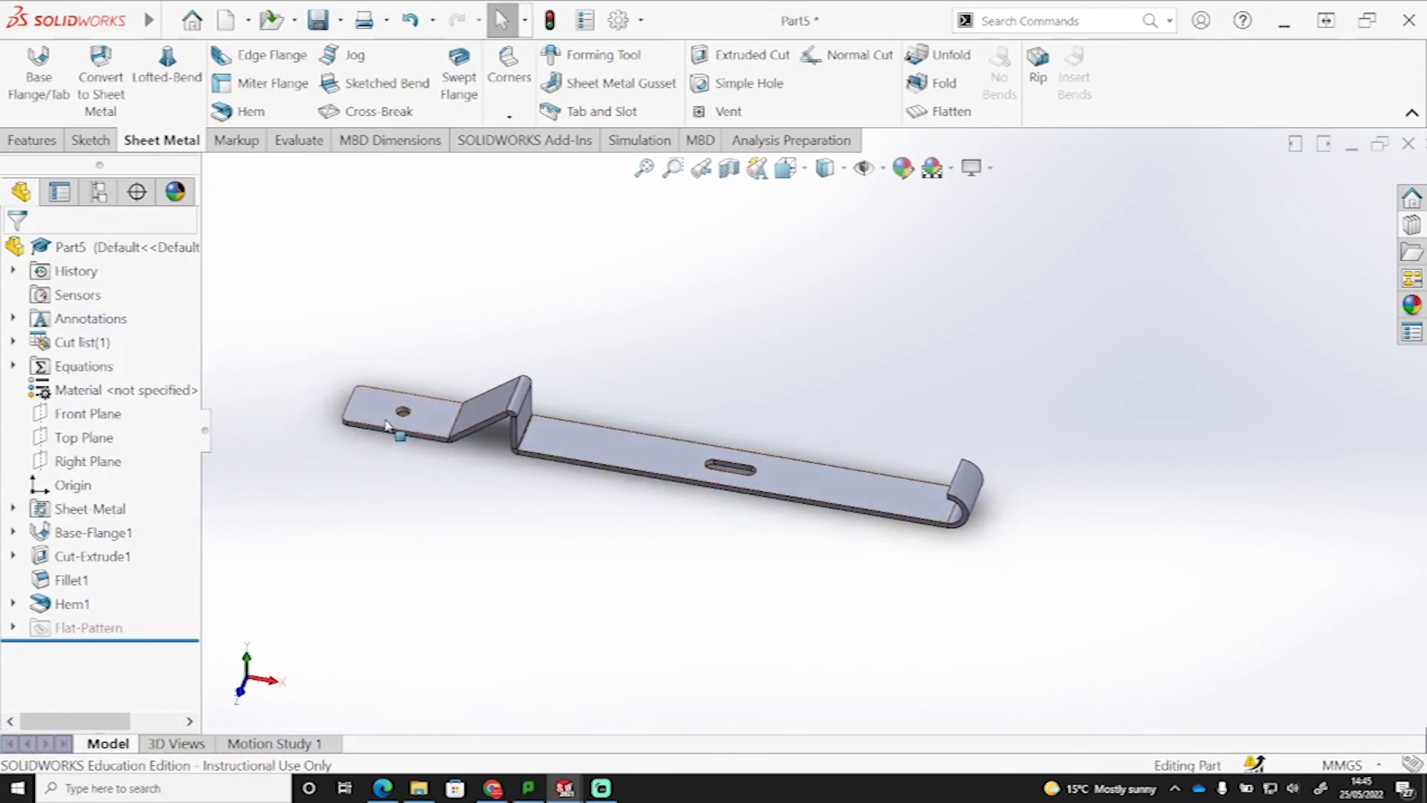
right_click(95, 389)
left_click(166, 297)
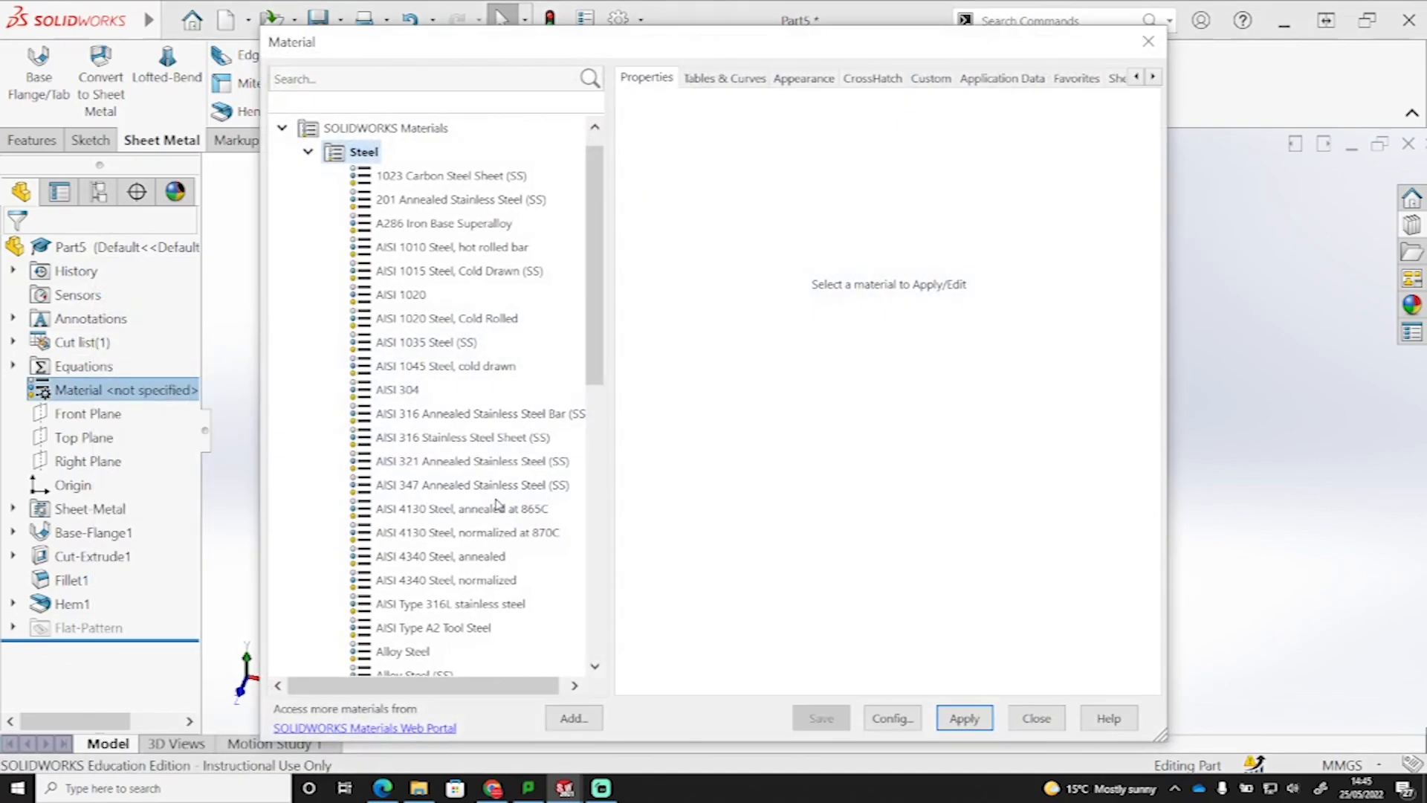
left_click(465, 177)
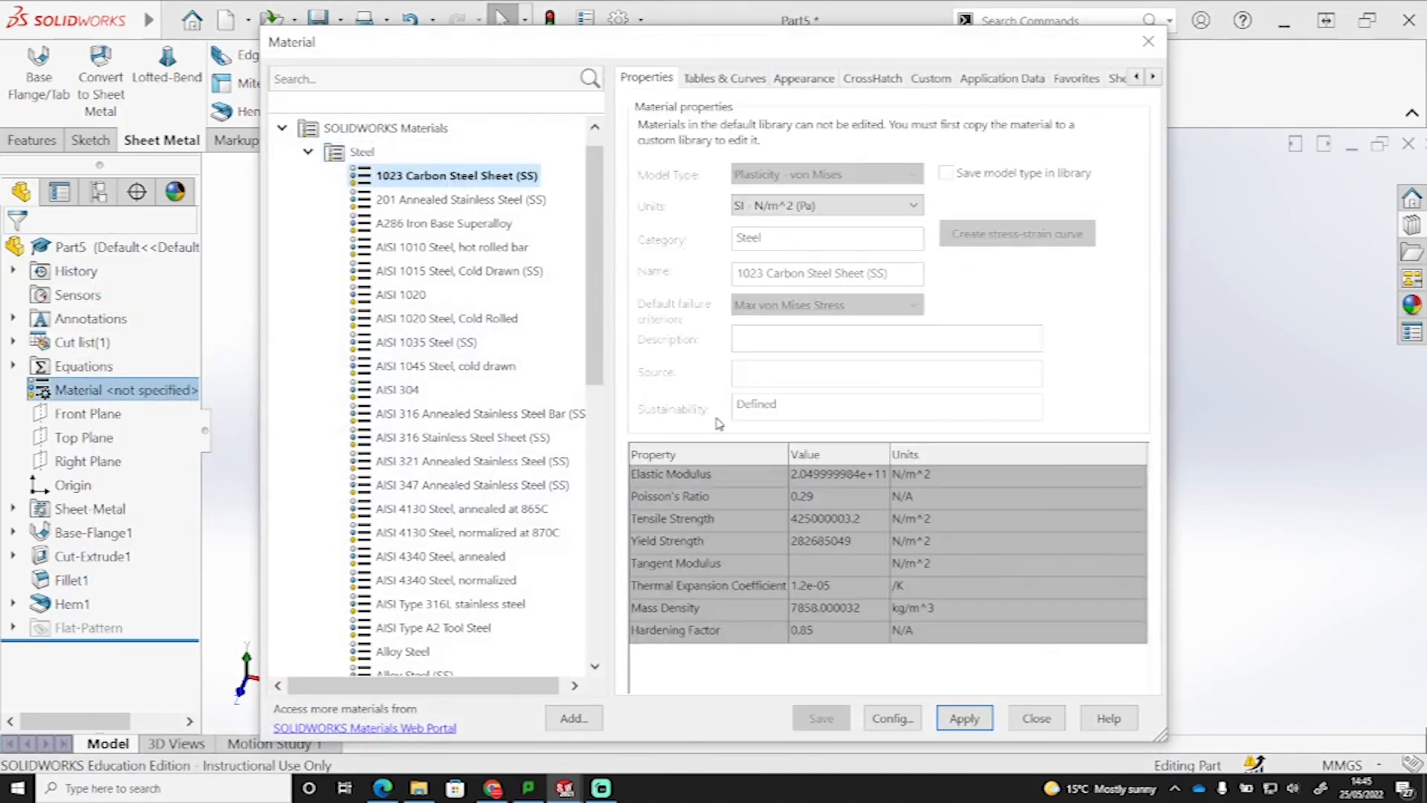
left_click(971, 725)
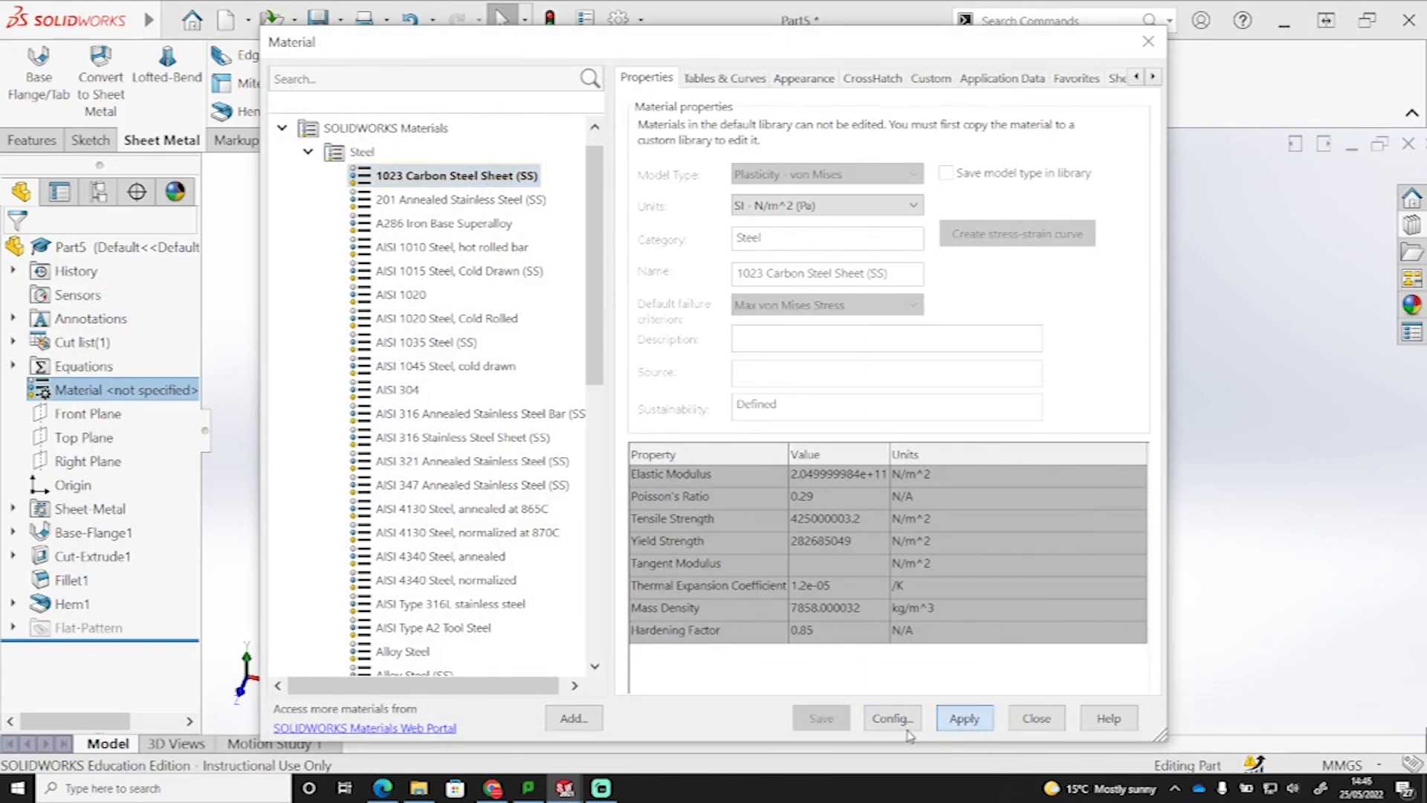
left_click(1036, 718)
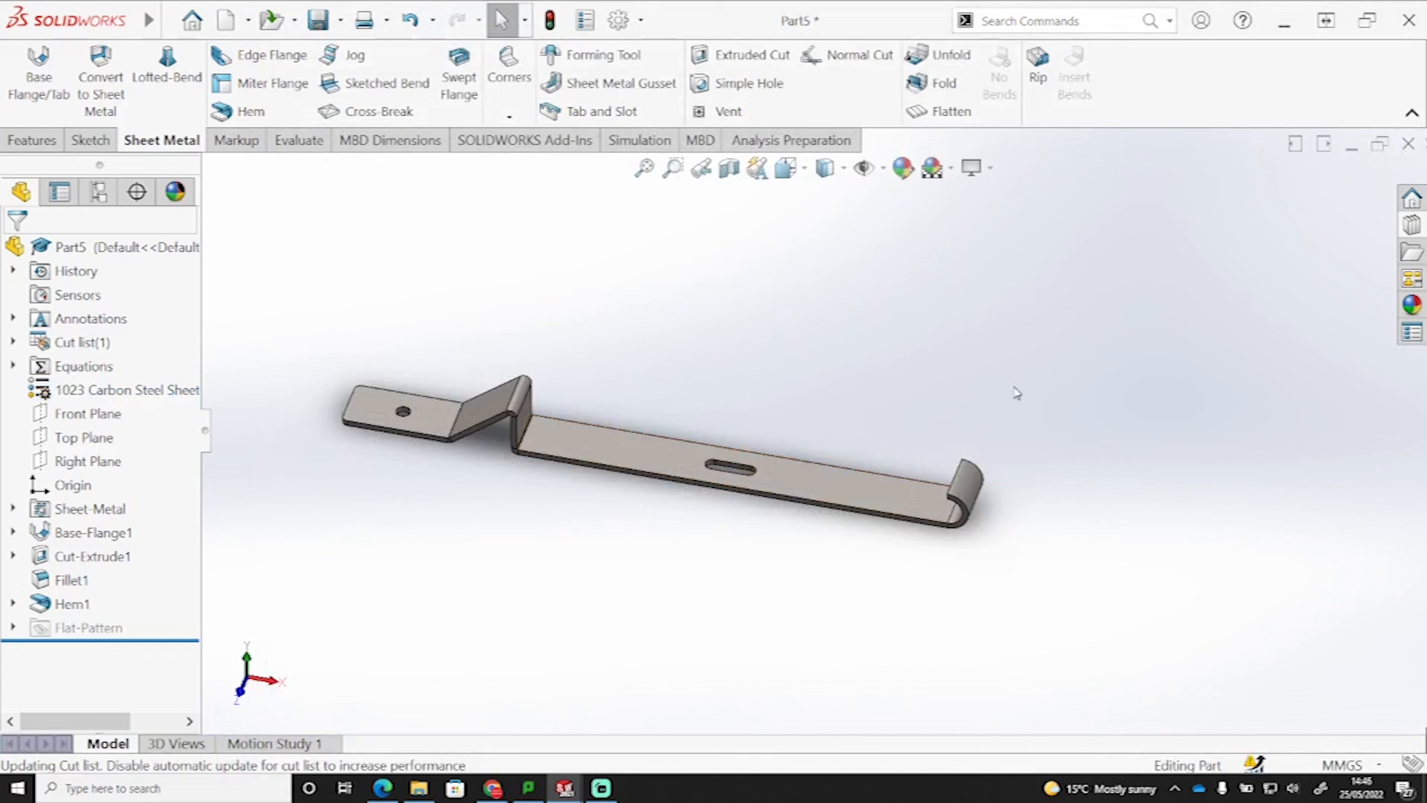
- Save the part as Leg holder 2 in the Small Table folder, replacing the existing file
left_click(341, 20)
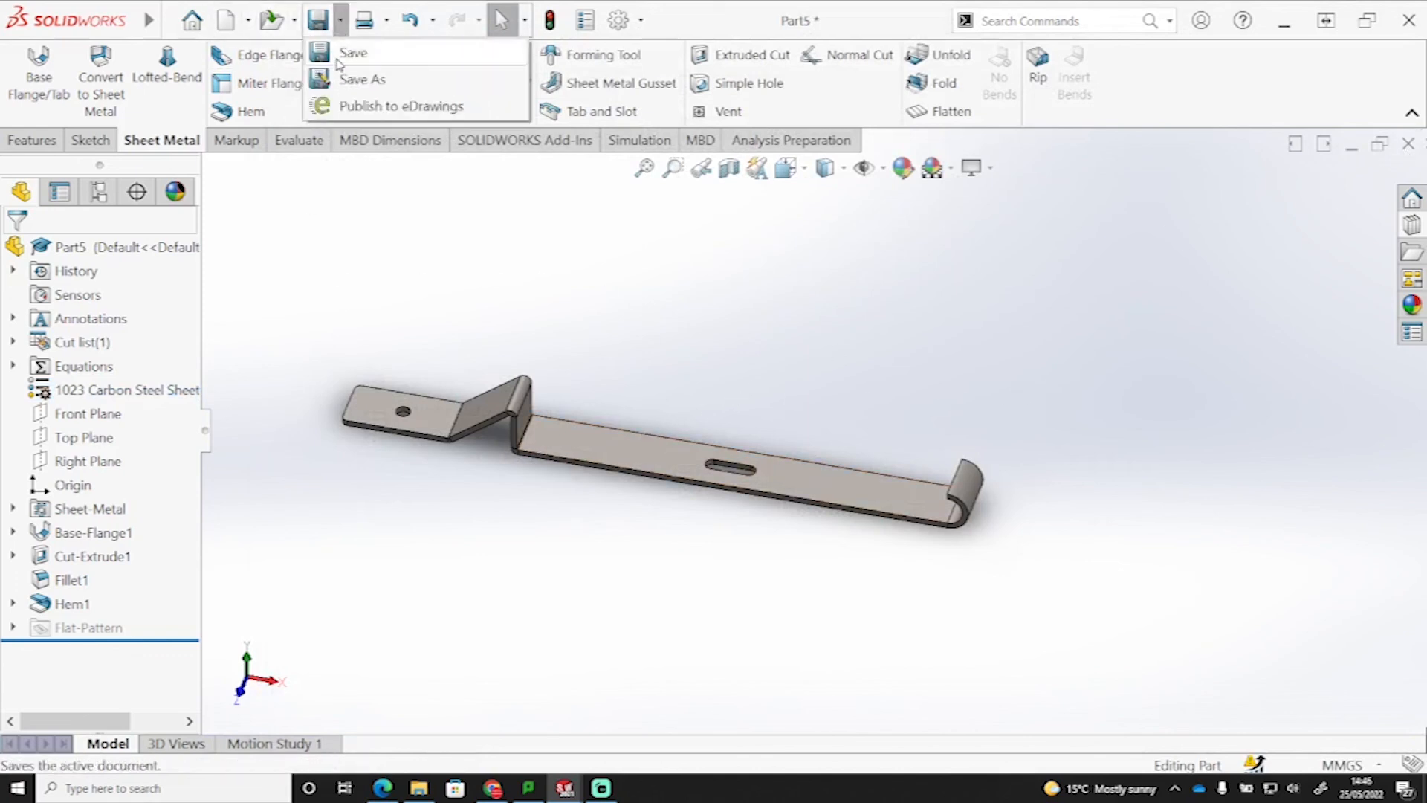
left_click(342, 79)
left_click(637, 235)
left_click(1235, 641)
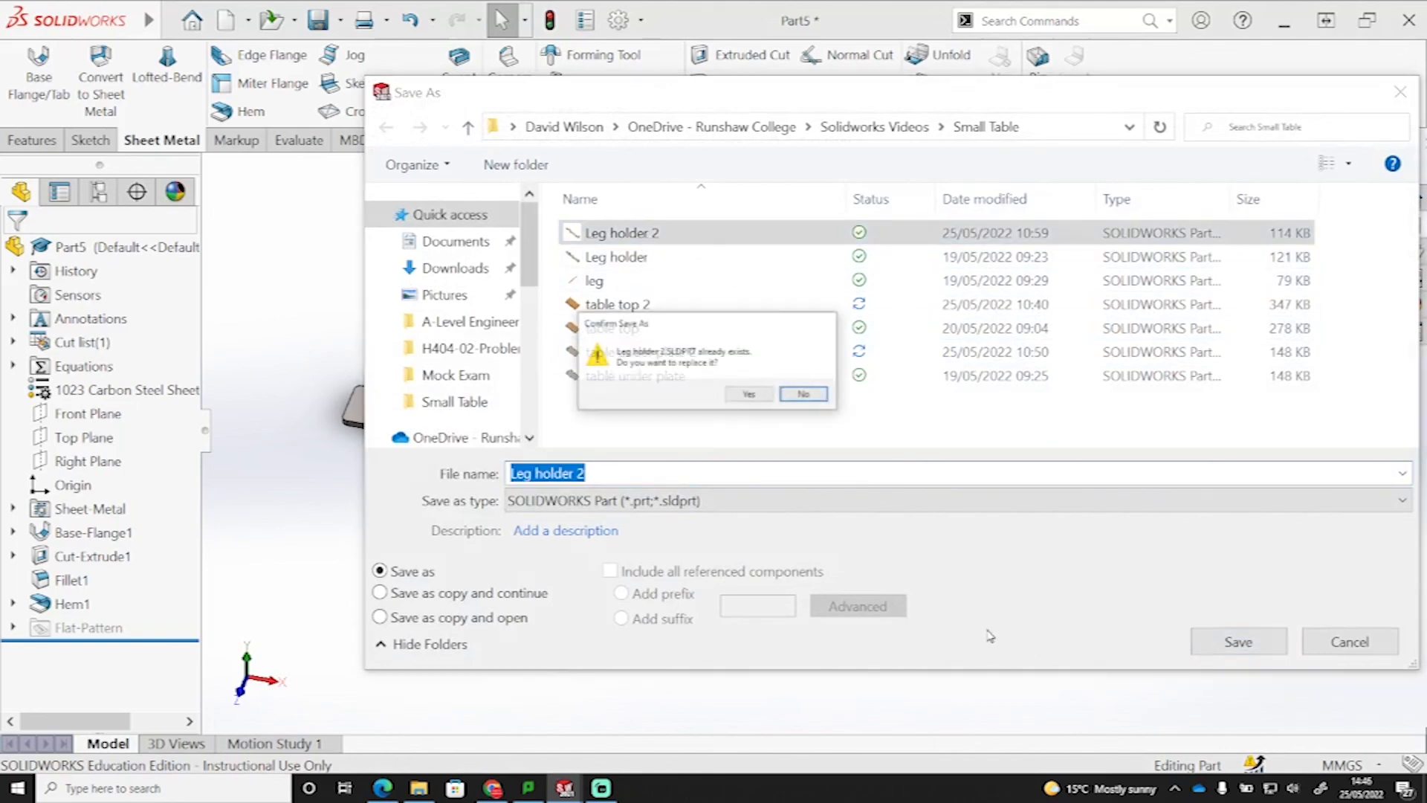
left_click(748, 395)
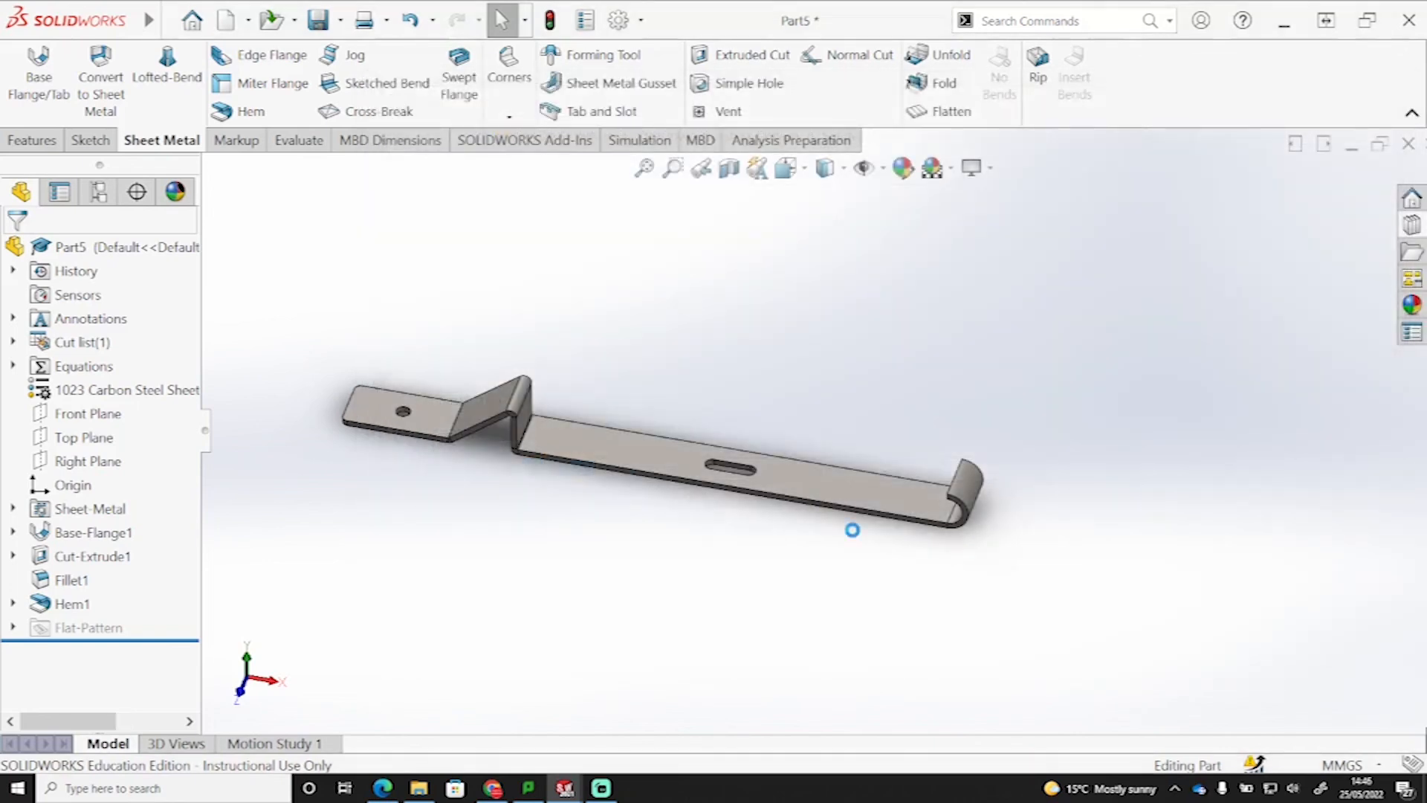